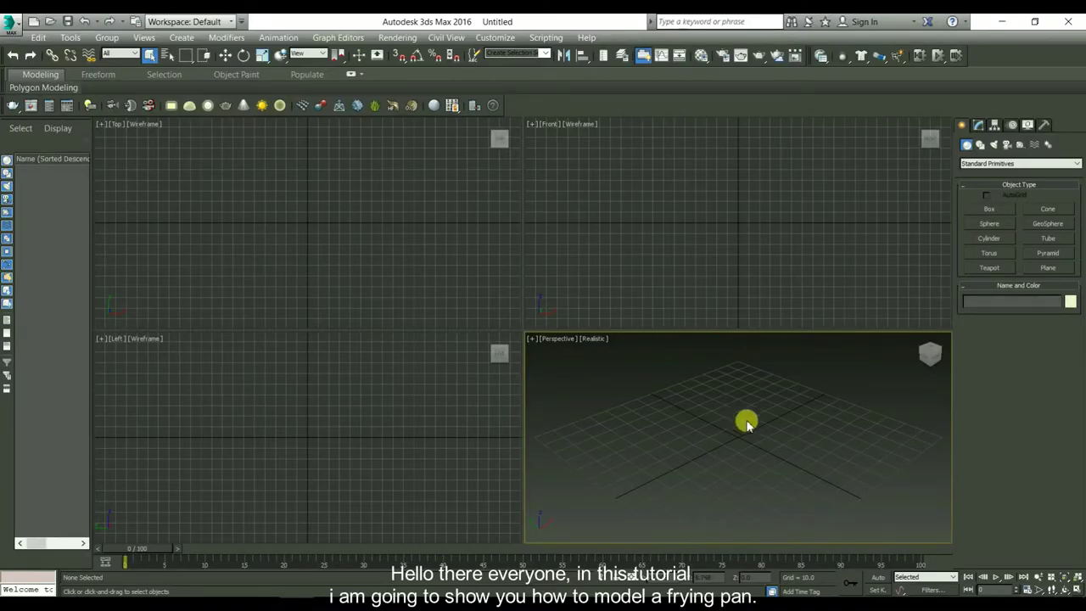
Draw a flat cylinder at the grid centre and turn on edged faces in the shaded view.
{"action": "left_click", "coordinate": [997, 240]}
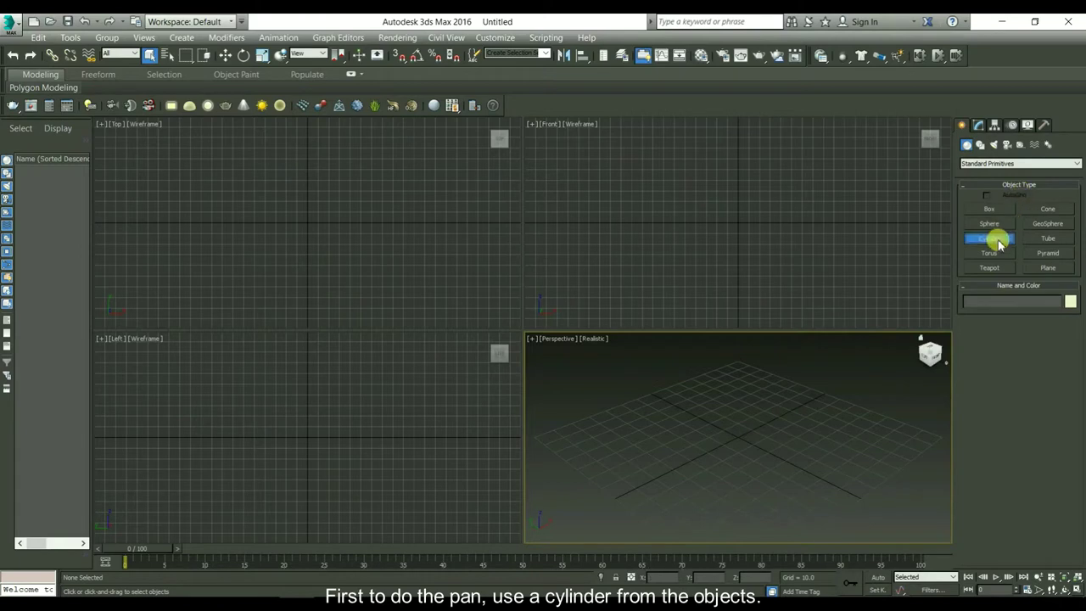
{"action": "left_click_drag", "start_coordinate": [692, 451], "coordinate": [790, 474]}
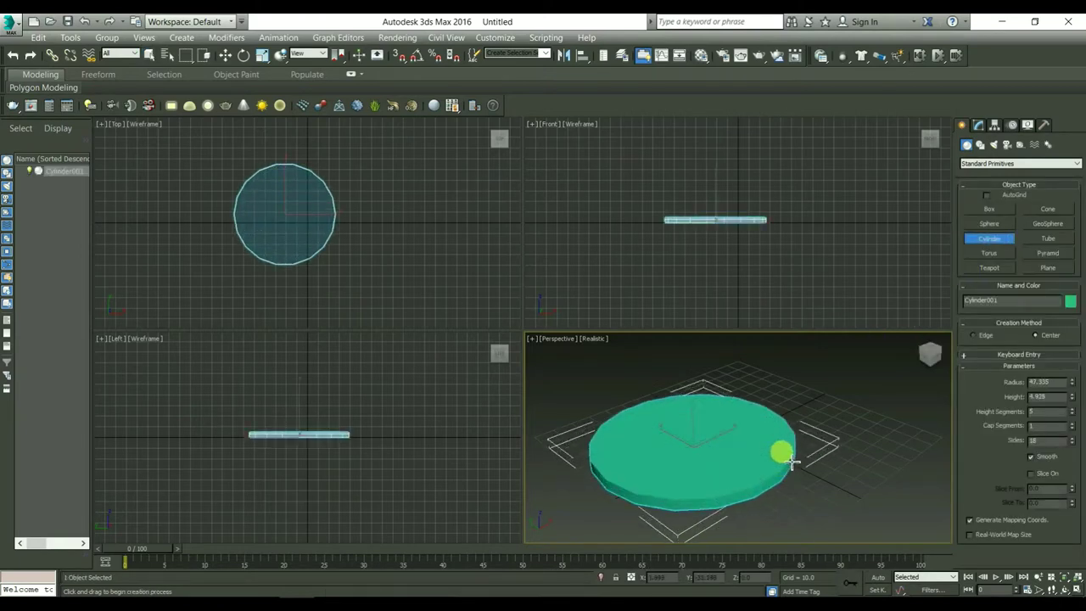
{"action": "left_click", "coordinate": [796, 448]}
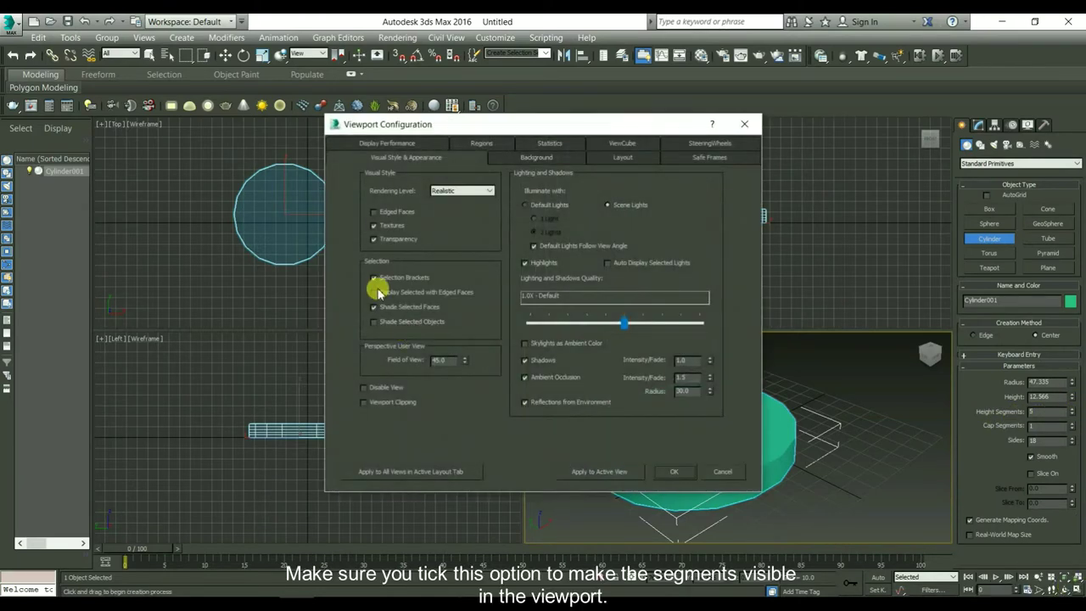
{"action": "left_click", "coordinate": [672, 474]}
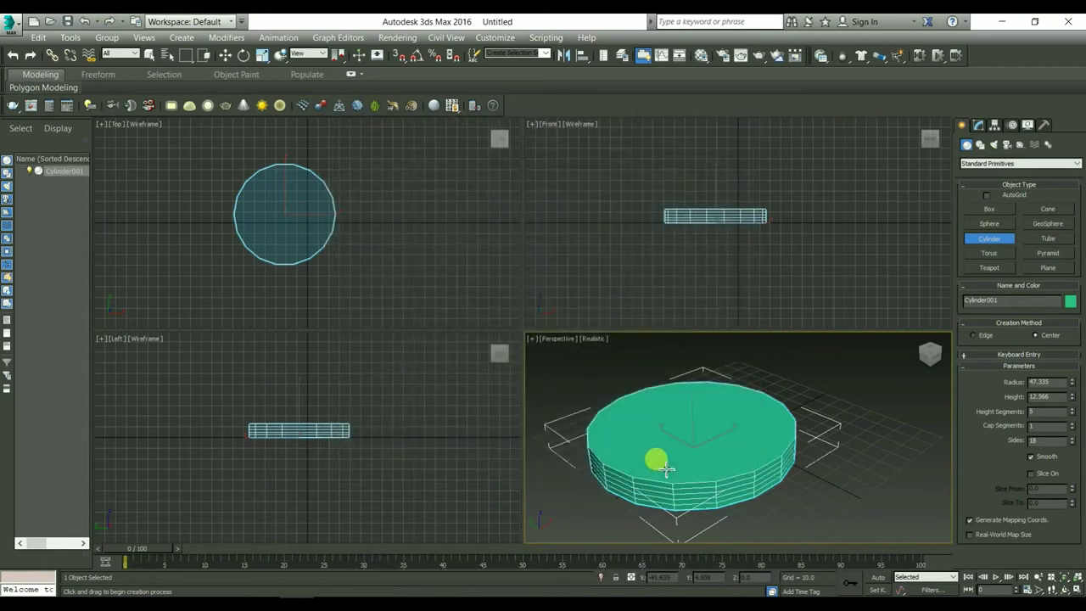
Give the cylinder 1 height segment and 45 sides.
{"action": "right_click", "coordinate": [1073, 414]}
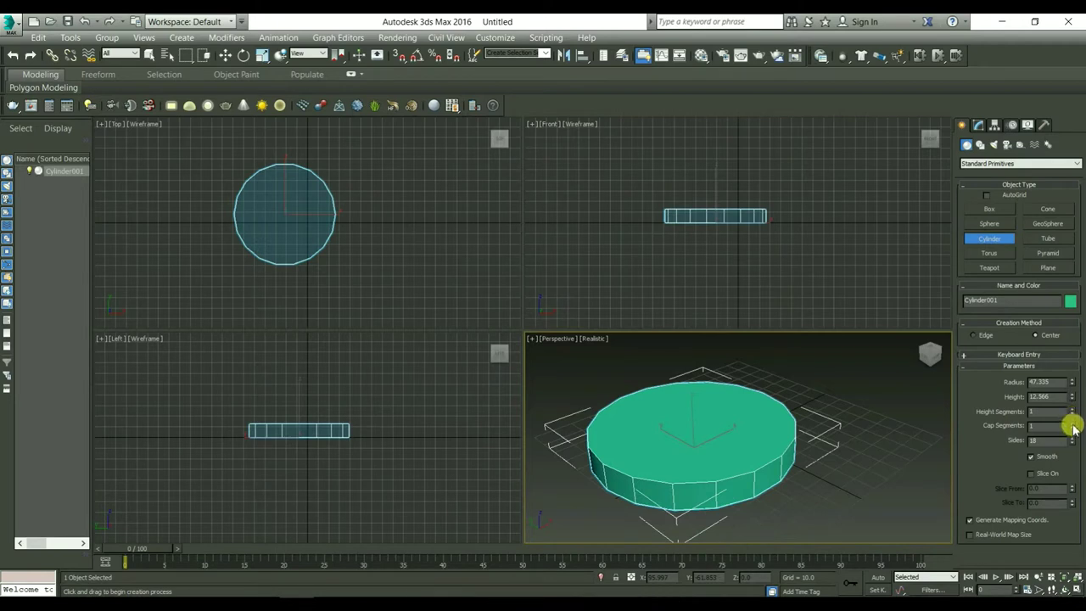
{"action": "double_click", "coordinate": [1037, 441]}
{"action": "type", "text": "45"}
{"action": "key", "text": "Return"}
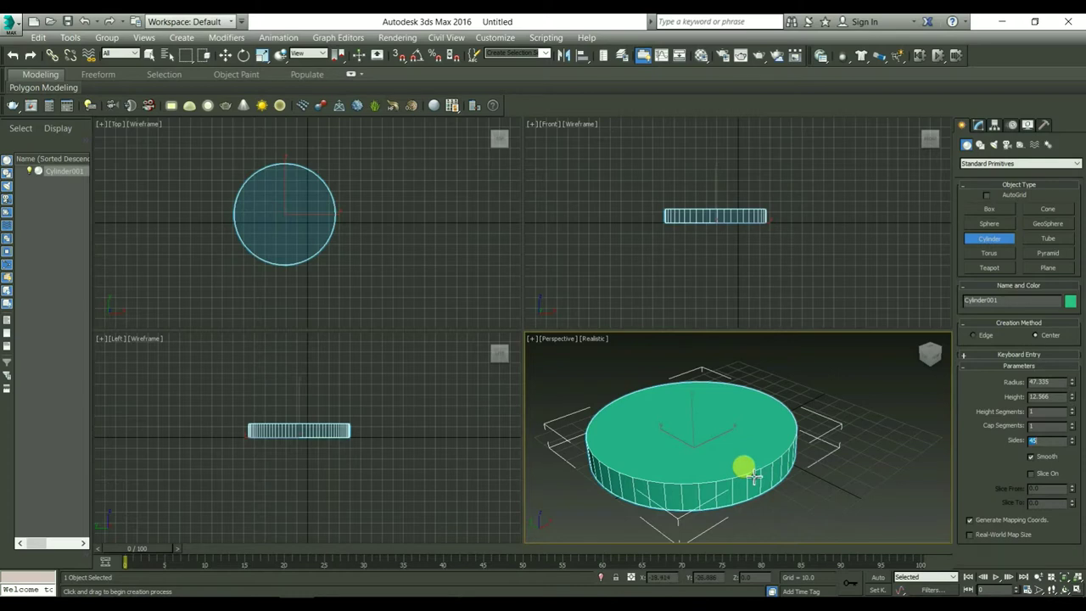
Convert the cylinder to an editable poly.
{"action": "right_click", "coordinate": [754, 476]}
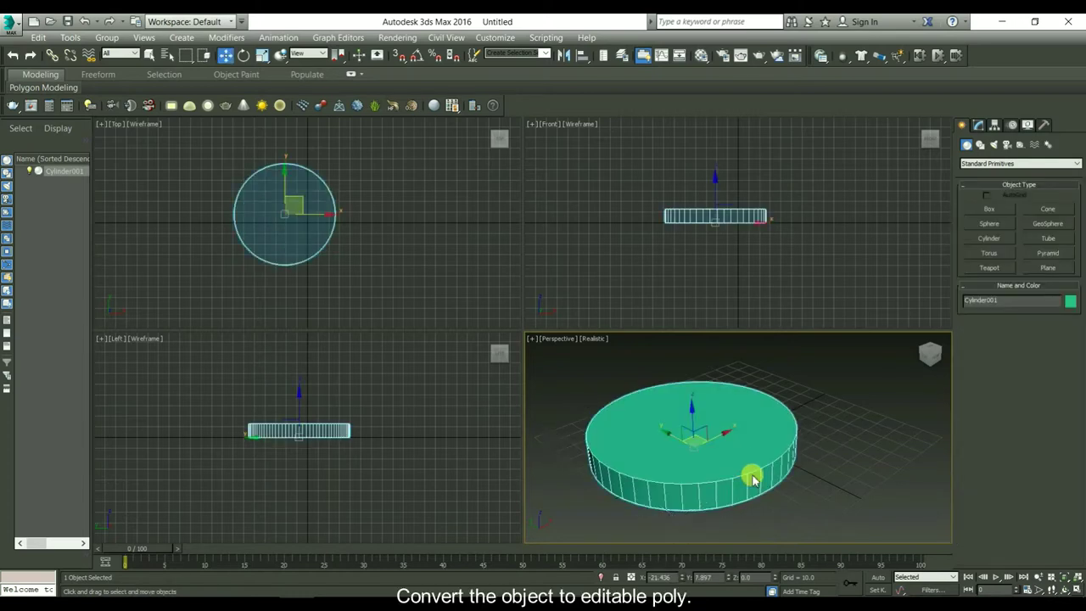
{"action": "right_click", "coordinate": [754, 385]}
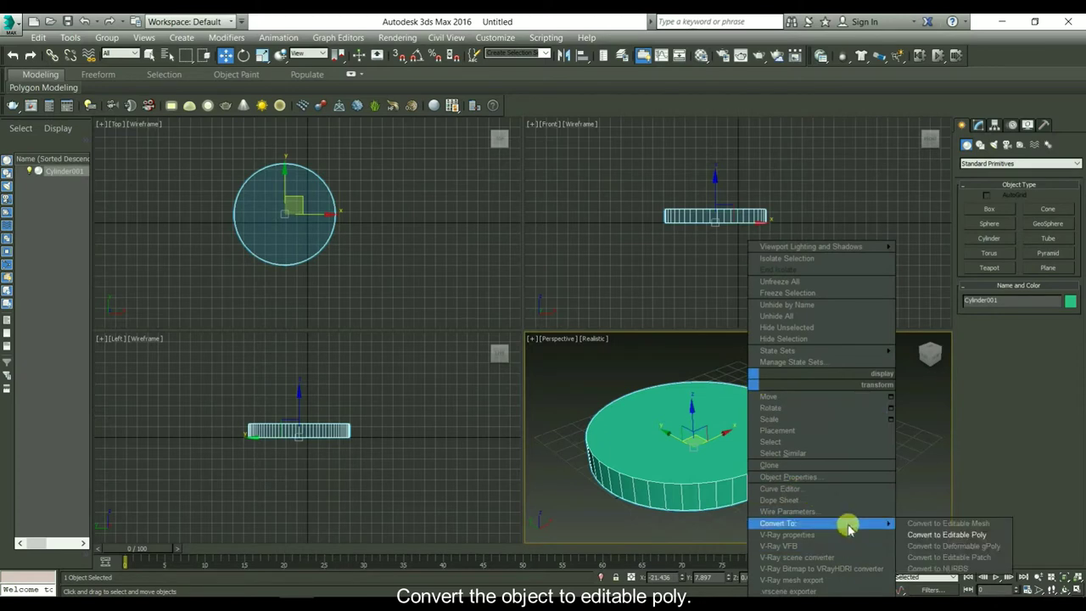
{"action": "mouse_move", "coordinate": [778, 523]}
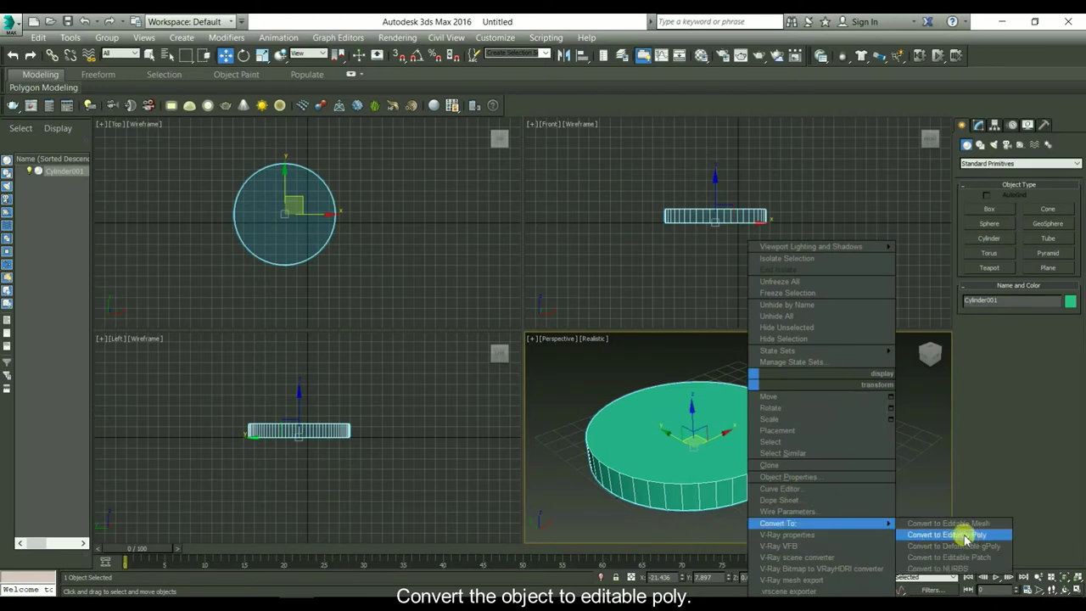
{"action": "left_click", "coordinate": [976, 534]}
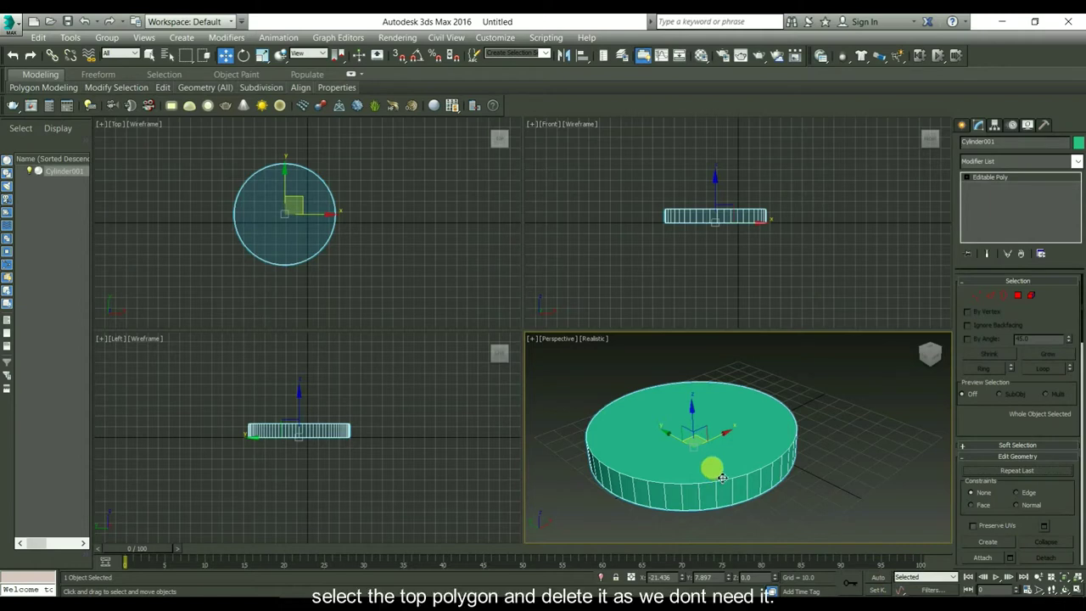
Select the cylinder's top polygon and delete it to open the top.
{"action": "left_click", "coordinate": [966, 177]}
{"action": "left_click", "coordinate": [989, 213]}
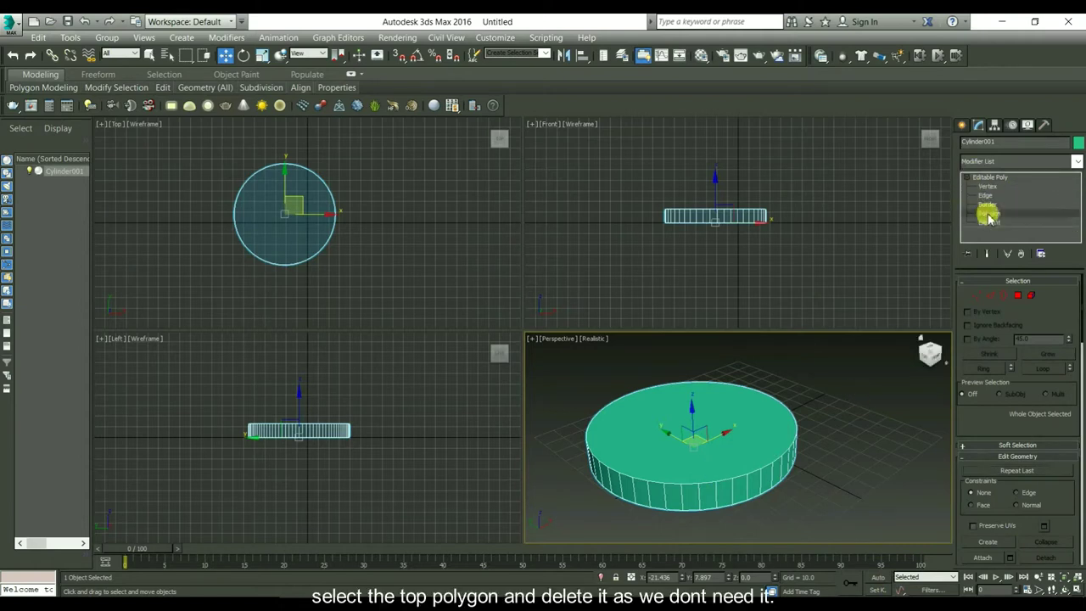
{"action": "left_click", "coordinate": [724, 447]}
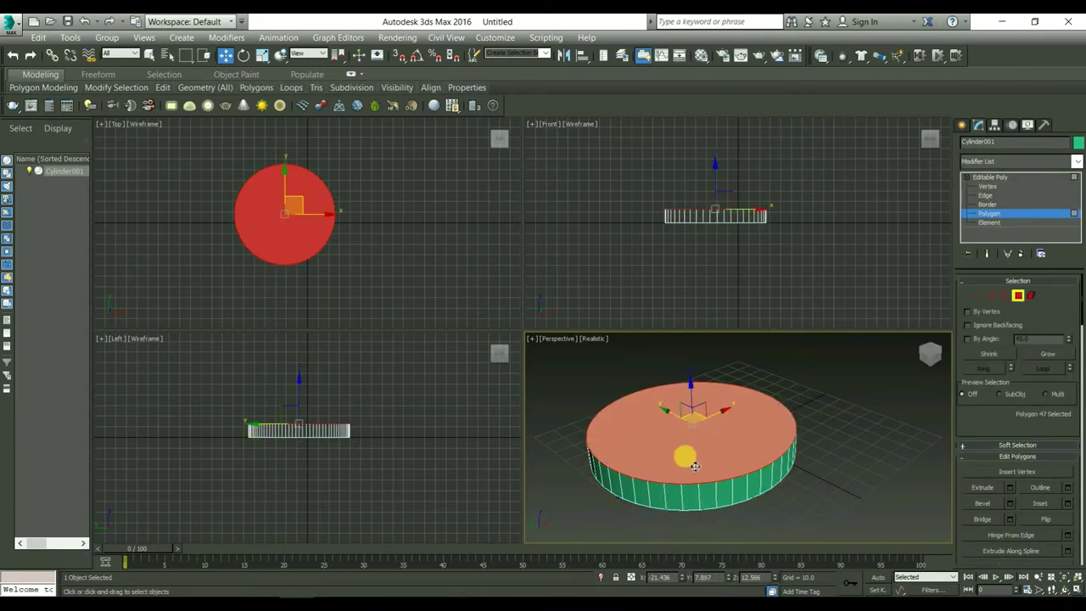
{"action": "key", "text": "Delete"}
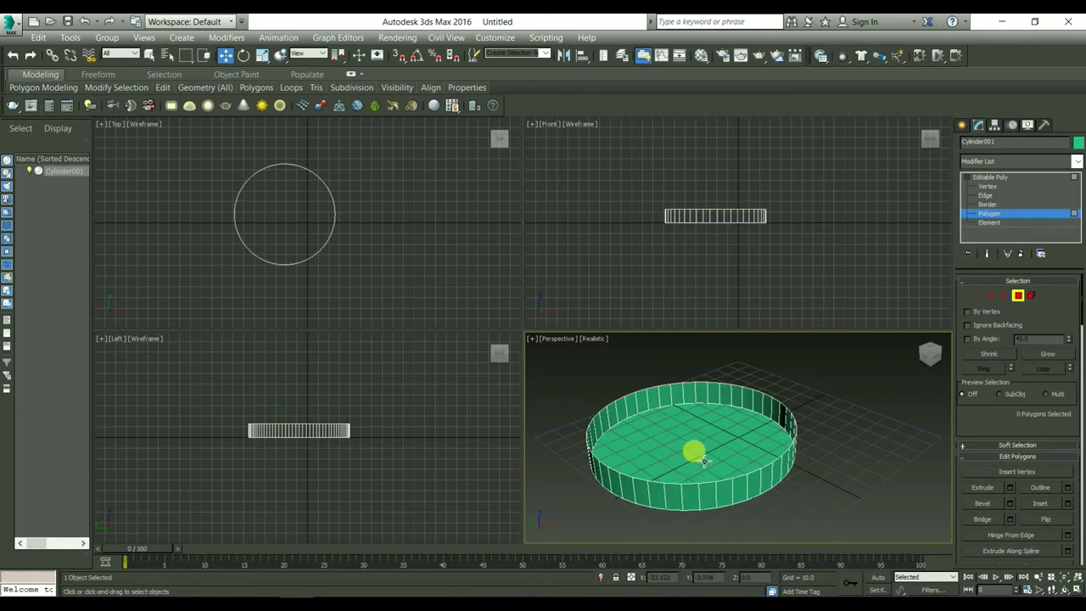
Select the open top border and lower it to make the dish shallower.
{"action": "left_click", "coordinate": [987, 205]}
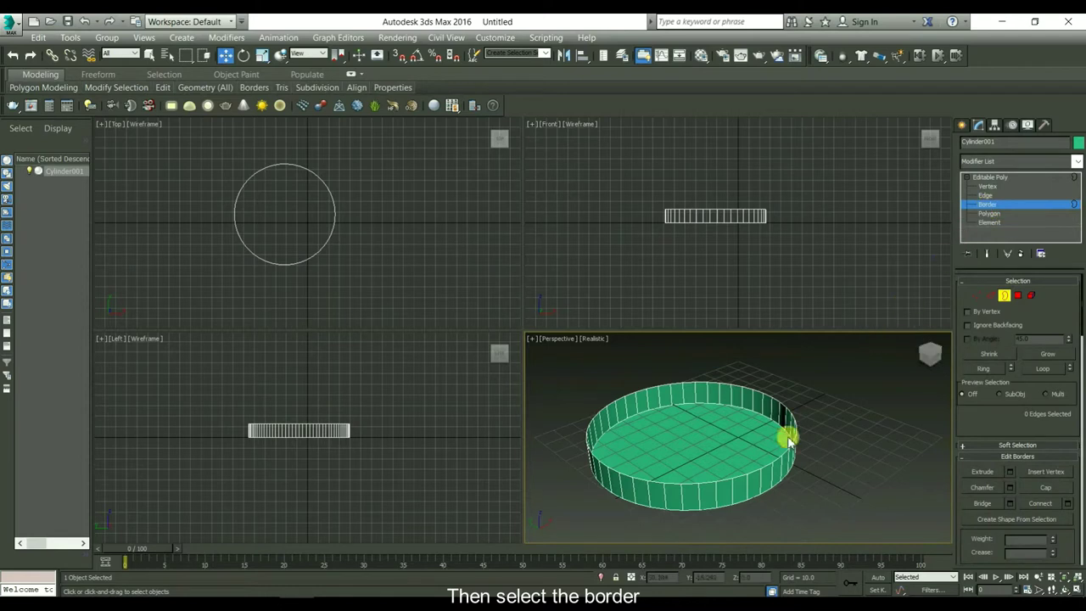
{"action": "left_click", "coordinate": [713, 484]}
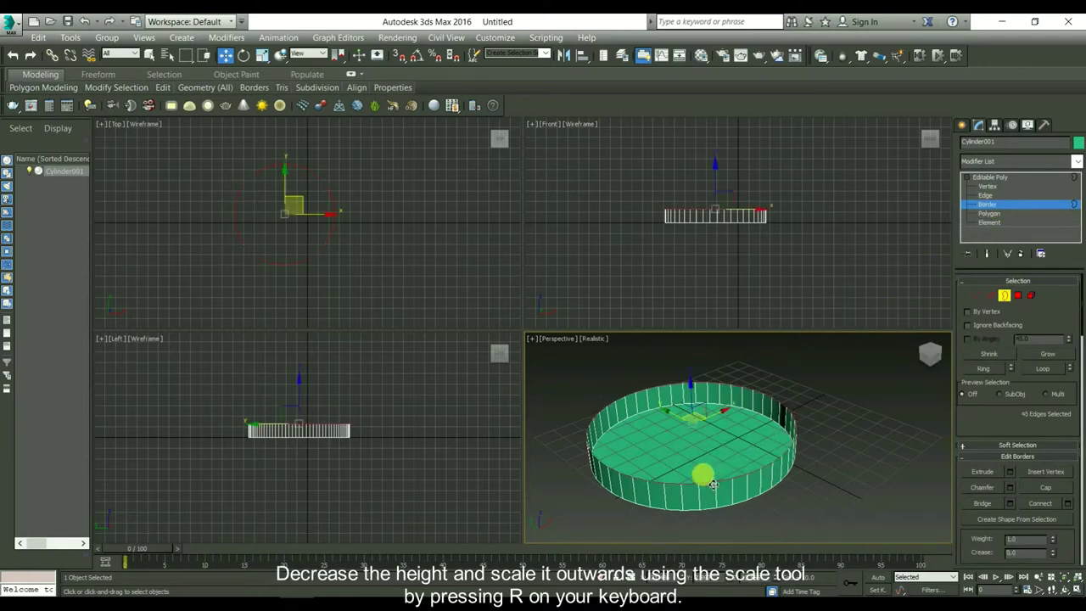
{"action": "left_click_drag", "start_coordinate": [694, 389], "coordinate": [694, 404]}
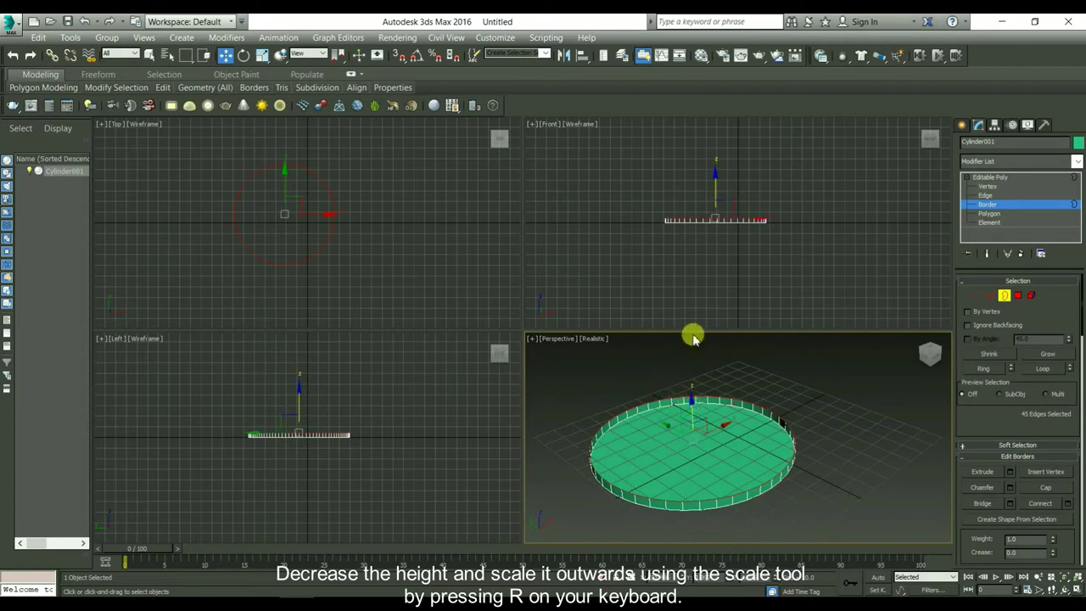
{"action": "scroll", "coordinate": [696, 212], "scroll_direction": "up", "scroll_amount": 5}
{"action": "scroll", "coordinate": [728, 227], "scroll_direction": "up", "scroll_amount": 2}
{"action": "mouse_move", "coordinate": [728, 226]}
{"action": "middle_mouse_down"}
{"action": "mouse_move", "coordinate": [704, 218]}
{"action": "mouse_move", "coordinate": [718, 228]}
{"action": "middle_mouse_up"}
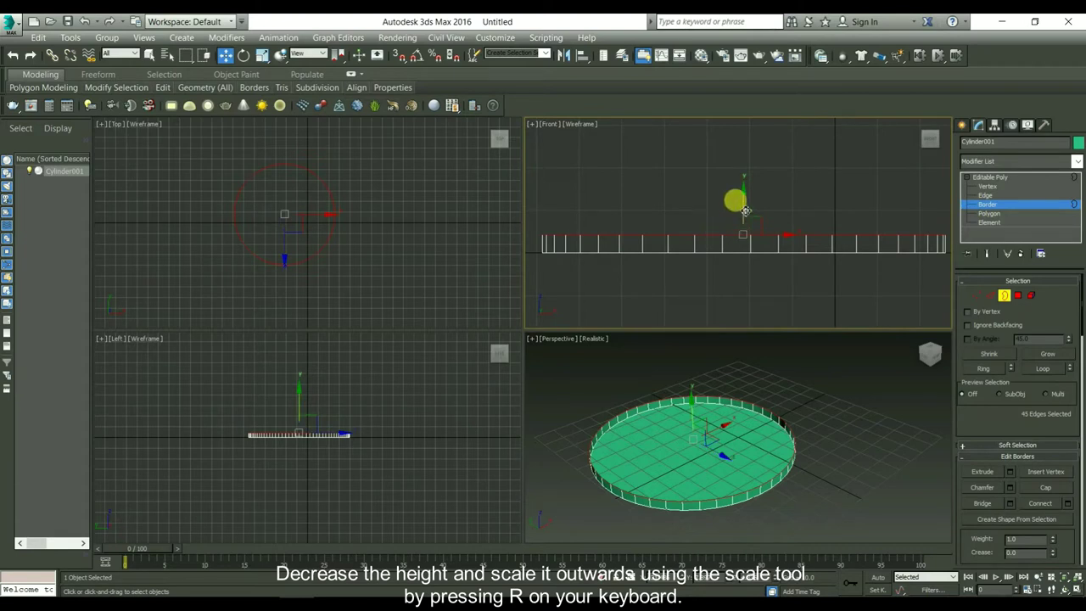
{"action": "left_click_drag", "start_coordinate": [739, 219], "coordinate": [745, 216]}
Scale the top border outward so the rim flares wider than the base.
{"action": "key", "text": "r"}
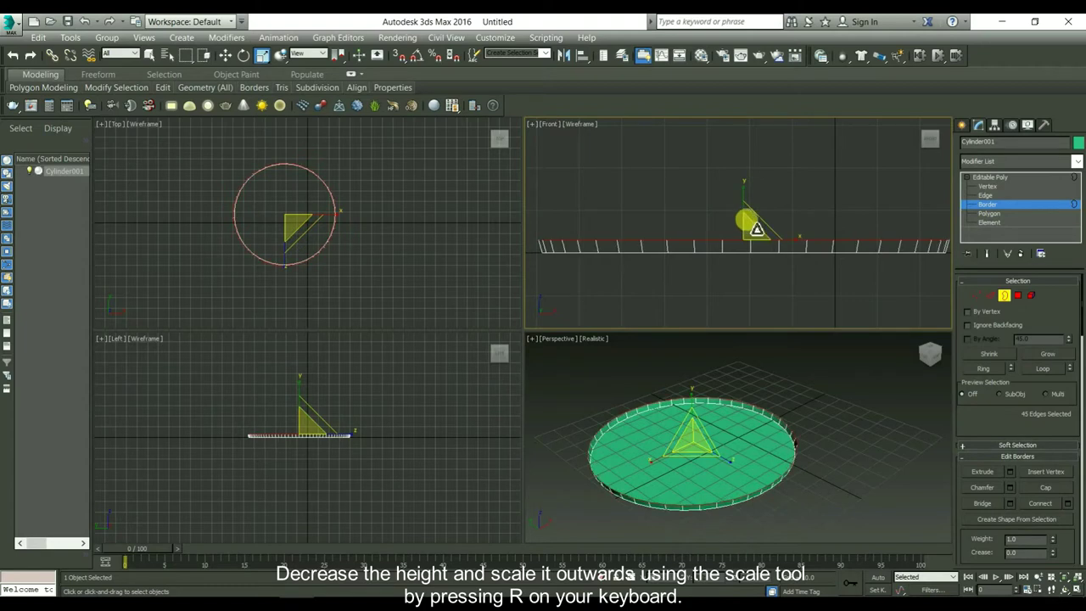
{"action": "left_click_drag", "start_coordinate": [751, 224], "coordinate": [759, 228]}
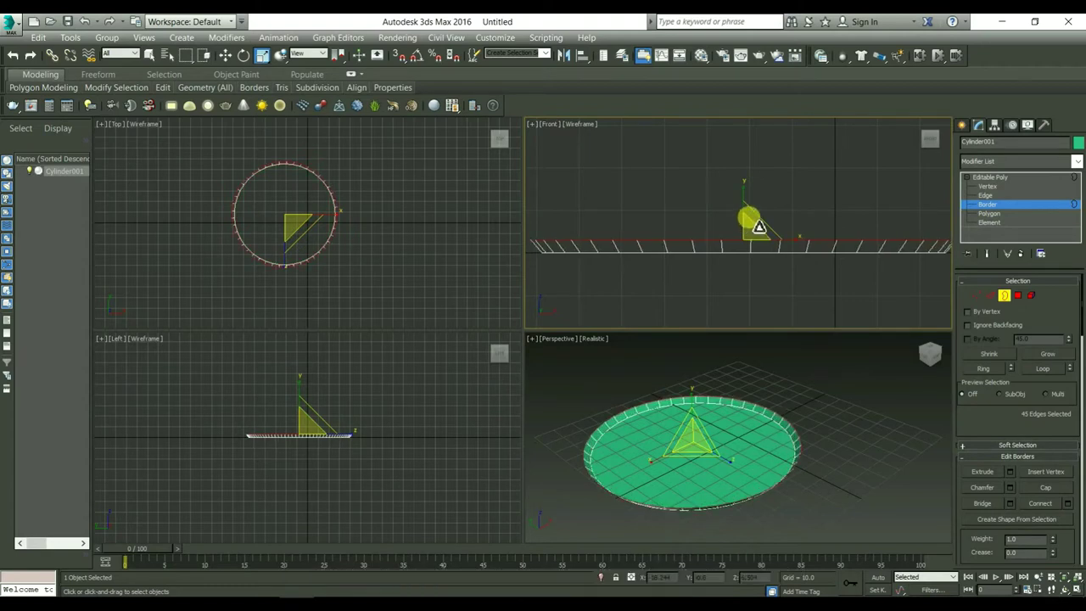
{"action": "scroll", "coordinate": [752, 240], "scroll_direction": "down", "scroll_amount": 1}
{"action": "scroll", "coordinate": [751, 240], "scroll_direction": "down", "scroll_amount": 1}
{"action": "scroll", "coordinate": [751, 239], "scroll_direction": "down", "scroll_amount": 1}
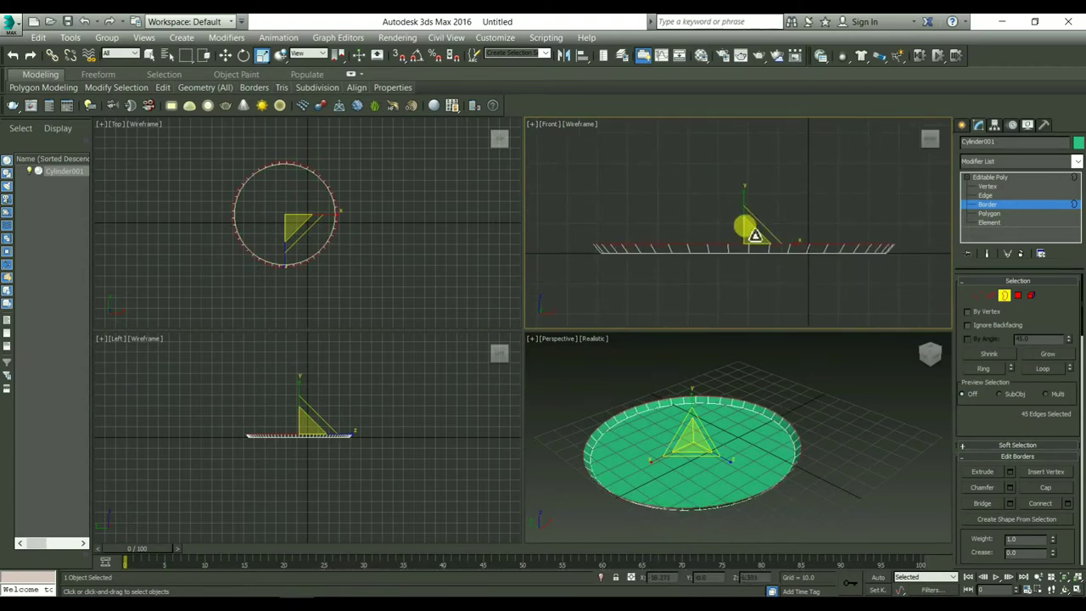
{"action": "left_click_drag", "start_coordinate": [754, 234], "coordinate": [756, 233]}
{"action": "key", "text": "w"}
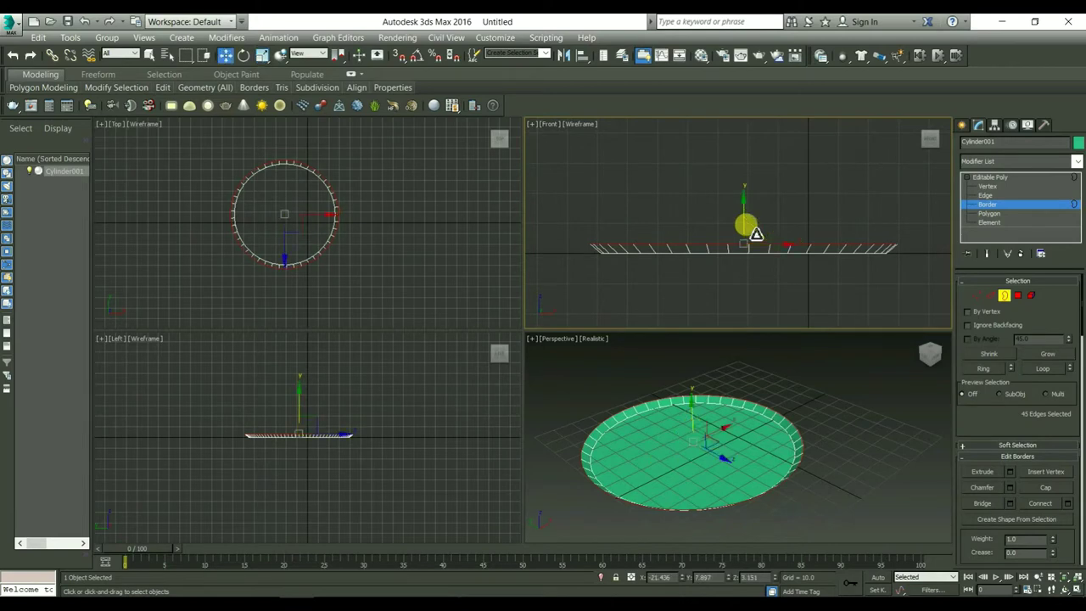
Shift-extrude a new wall ring from the border, flare it outward, and raise the rim.
{"action": "left_click_drag", "start_coordinate": [746, 219], "coordinate": [746, 199], "text": "shift"}
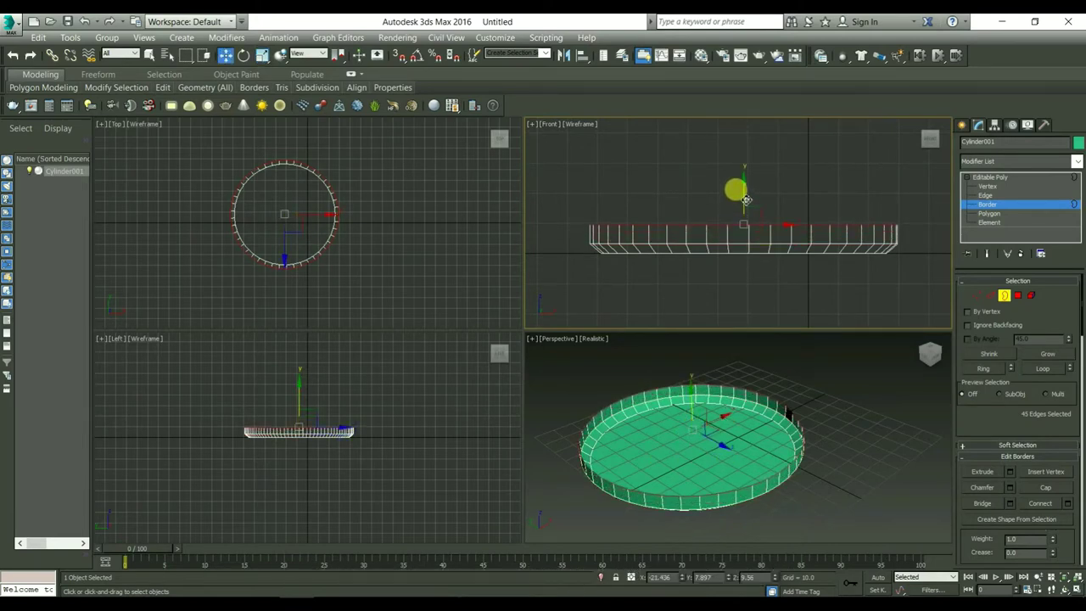
{"action": "key", "text": "r"}
{"action": "left_click_drag", "start_coordinate": [752, 213], "coordinate": [755, 211]}
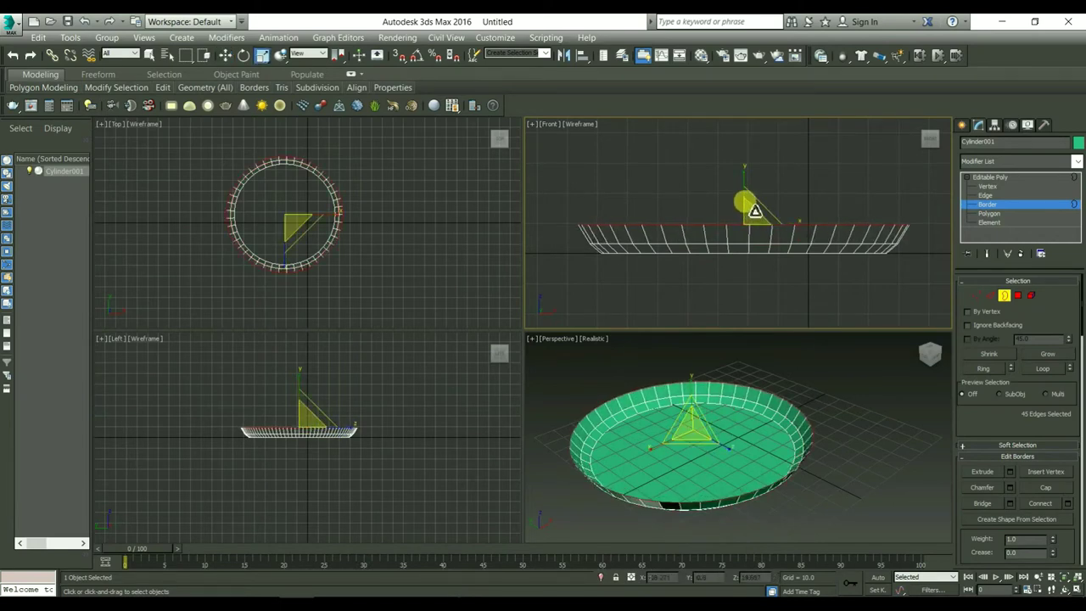
{"action": "key", "text": "w"}
{"action": "left_click_drag", "start_coordinate": [745, 200], "coordinate": [745, 184]}
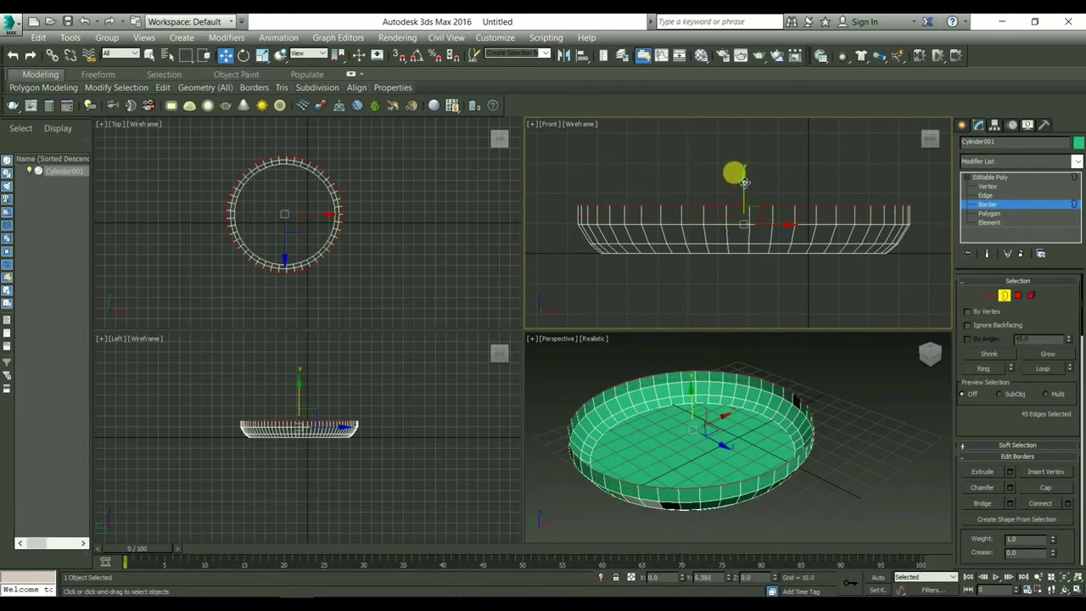
{"action": "left_click", "coordinate": [719, 212]}
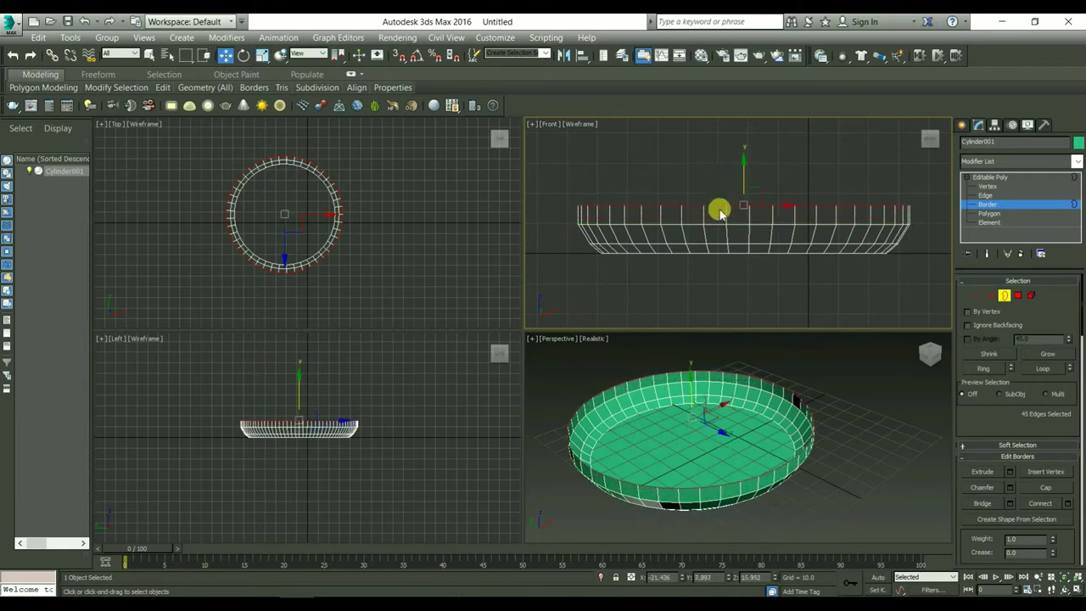
{"action": "left_click_drag", "start_coordinate": [741, 212], "coordinate": [734, 202]}
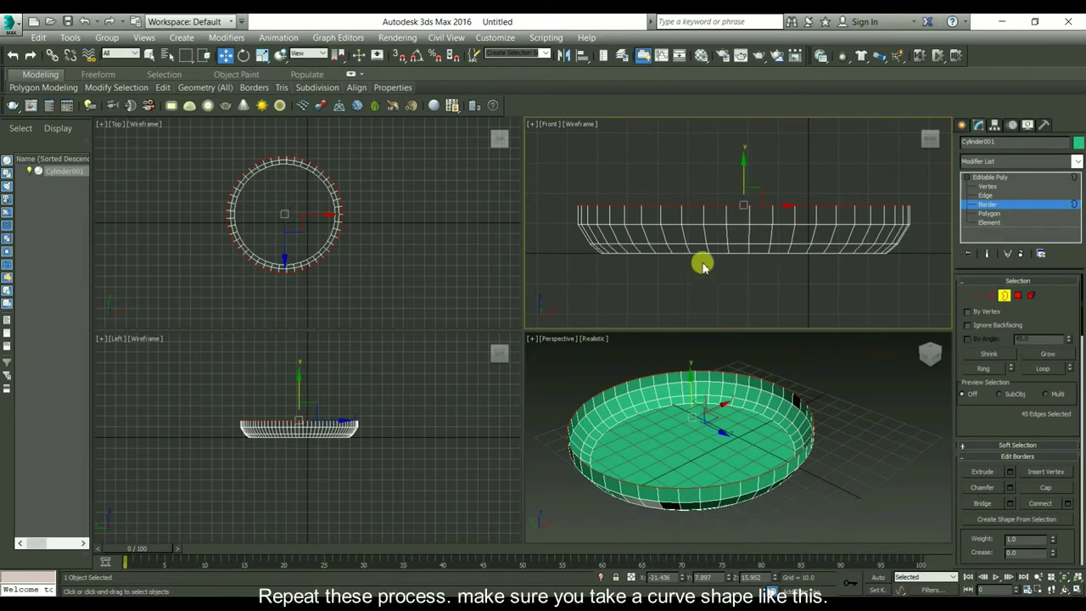
{"action": "left_click", "coordinate": [697, 185]}
Raise the whole pan slightly above the grid.
{"action": "left_click", "coordinate": [963, 125]}
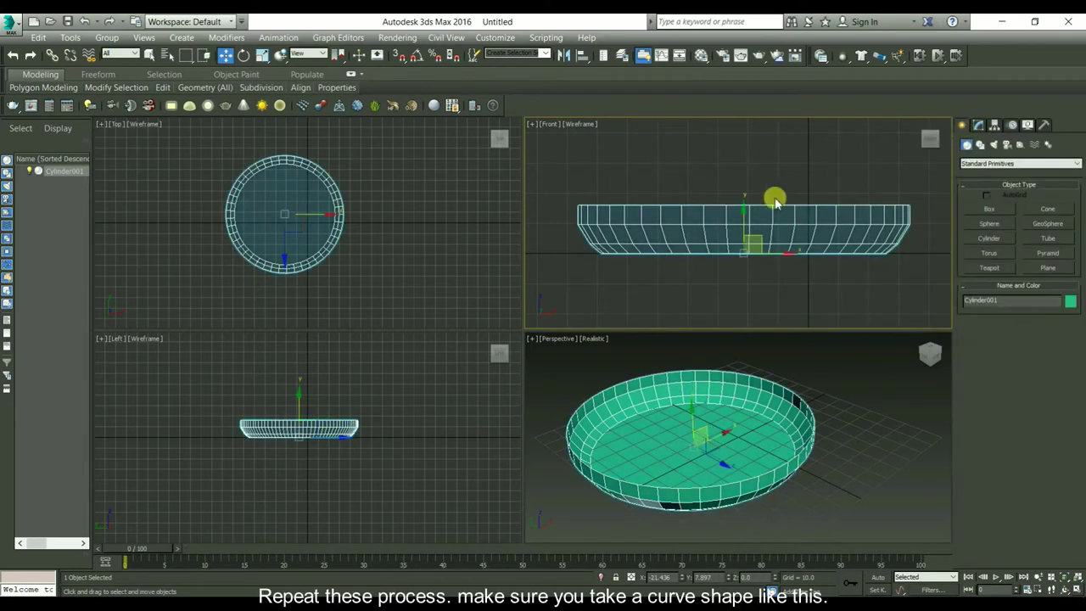
{"action": "left_click_drag", "start_coordinate": [744, 209], "coordinate": [744, 206]}
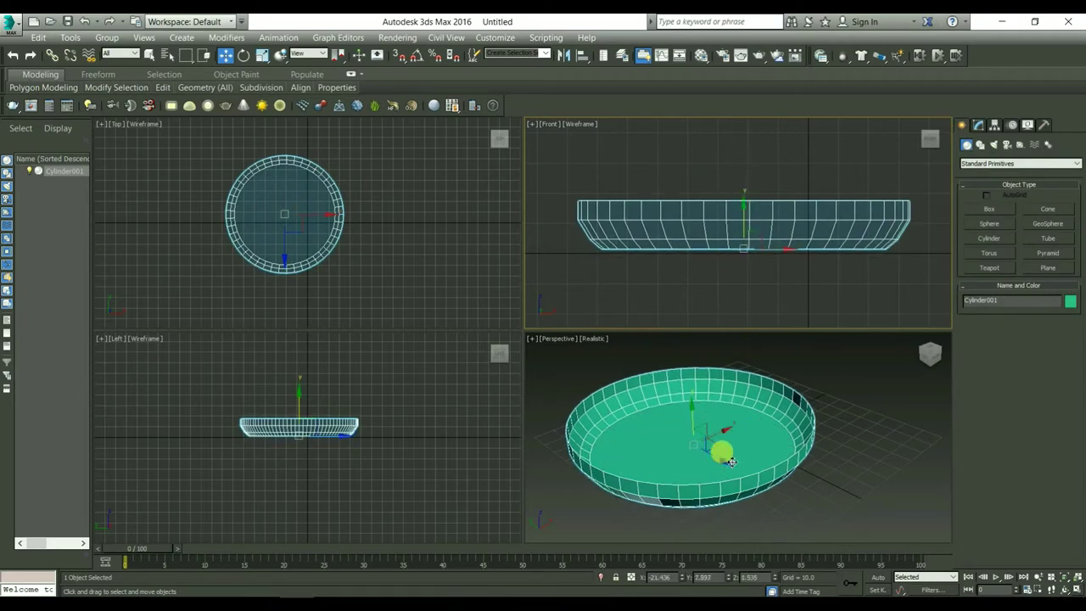
{"action": "left_click", "coordinate": [744, 444]}
{"action": "scroll", "coordinate": [718, 415], "scroll_direction": "up", "scroll_amount": 3}
{"action": "scroll", "coordinate": [718, 415], "scroll_direction": "down", "scroll_amount": 3}
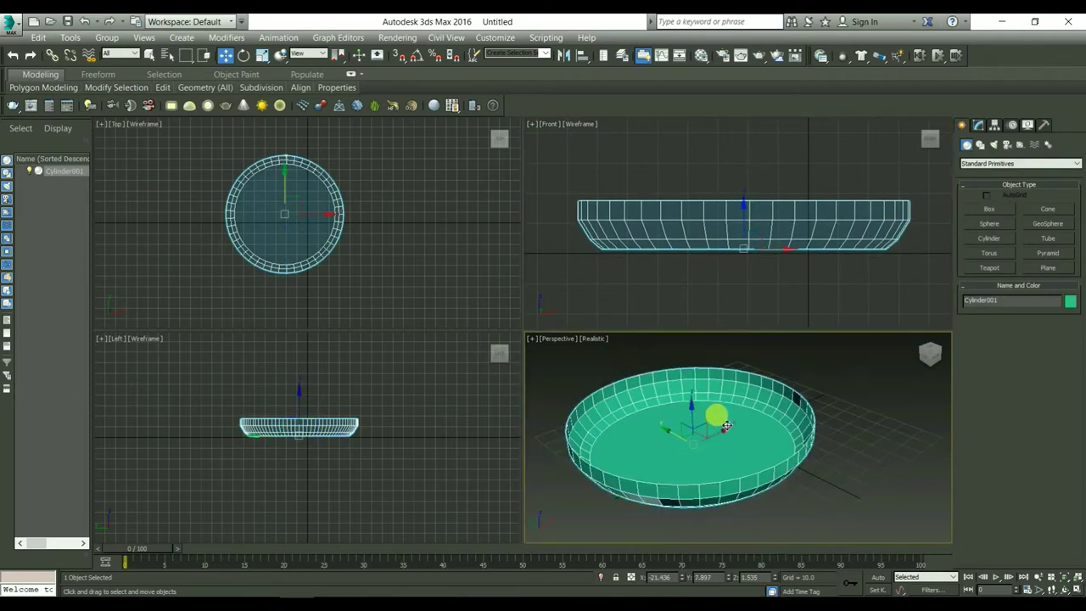
{"action": "middle_click_drag", "start_coordinate": [722, 416], "coordinate": [739, 426]}
Inset the pan's floor polygon and maximize the Perspective view.
{"action": "left_click", "coordinate": [979, 125]}
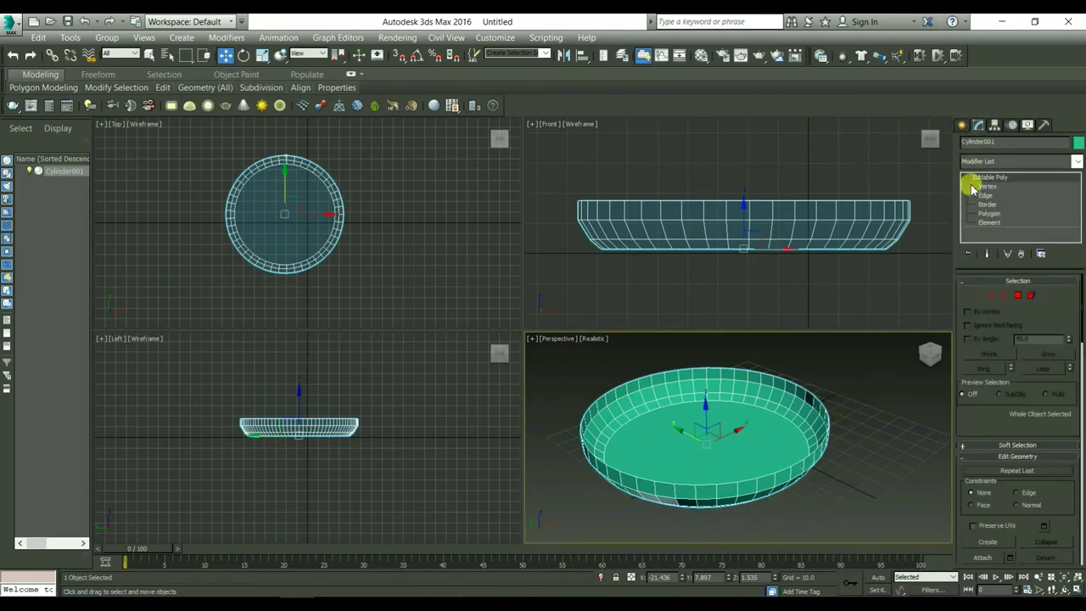
{"action": "left_click", "coordinate": [989, 213]}
{"action": "left_click", "coordinate": [750, 434]}
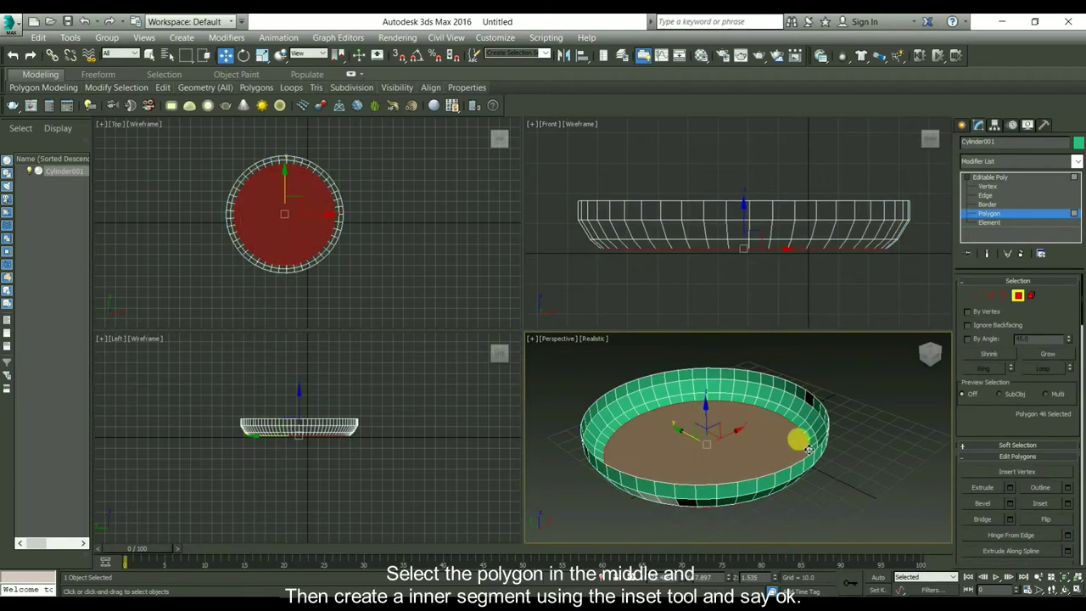
{"action": "left_click", "coordinate": [1068, 504]}
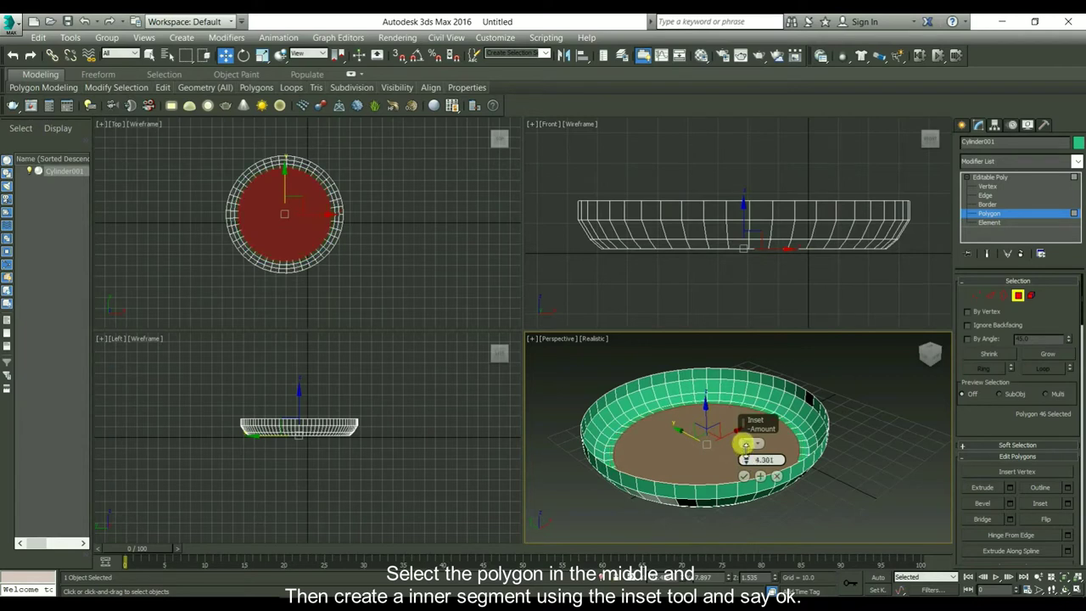
{"action": "left_click", "coordinate": [743, 475]}
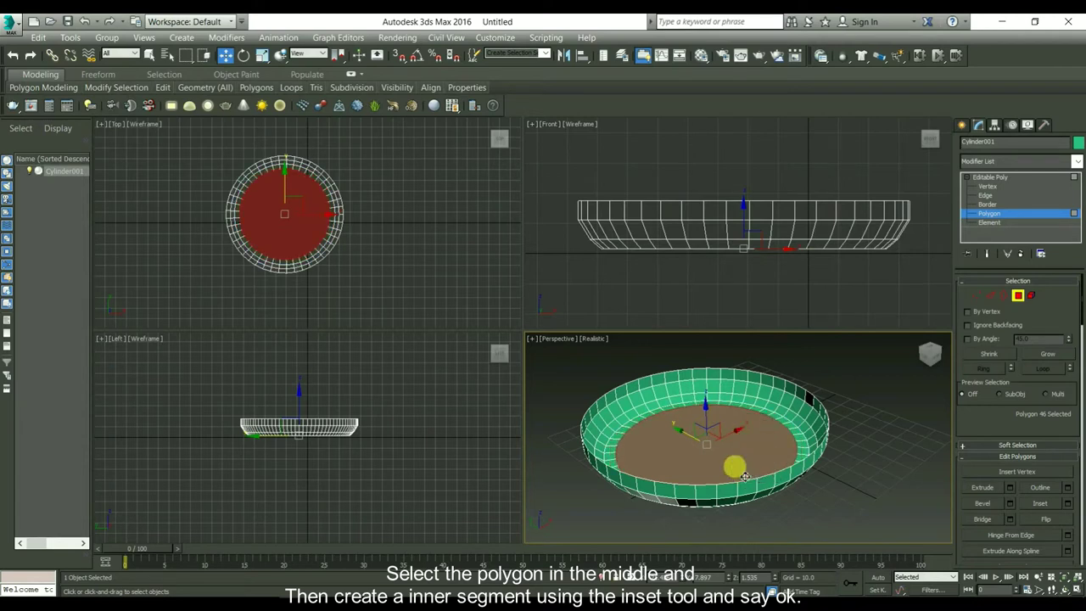
{"action": "scroll", "coordinate": [770, 413], "scroll_direction": "up", "scroll_amount": 3}
{"action": "scroll", "coordinate": [777, 420], "scroll_direction": "up", "scroll_amount": 2}
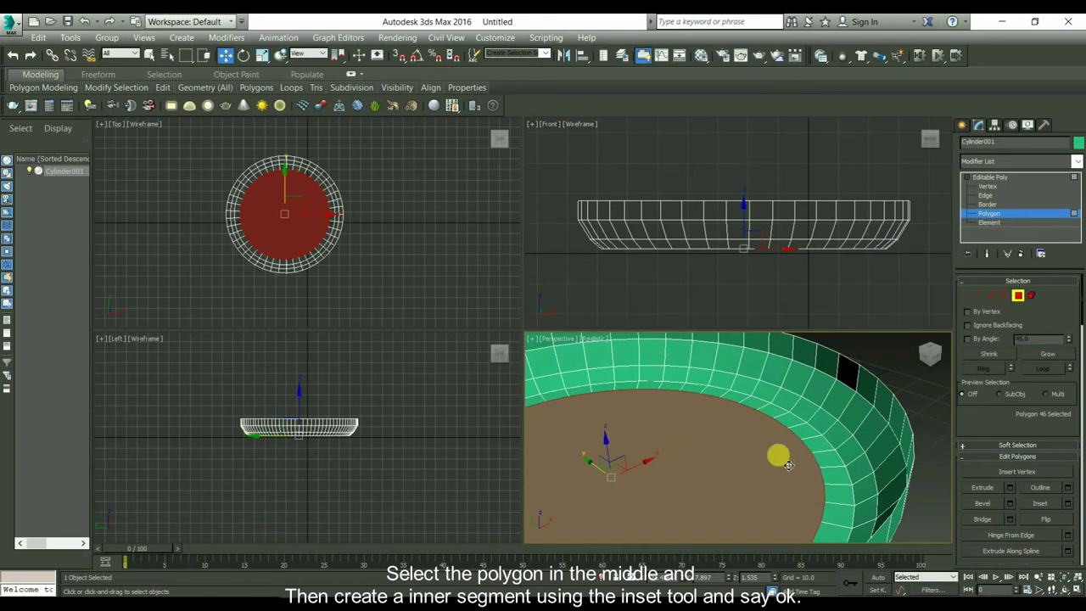
{"action": "key", "text": "alt+w"}
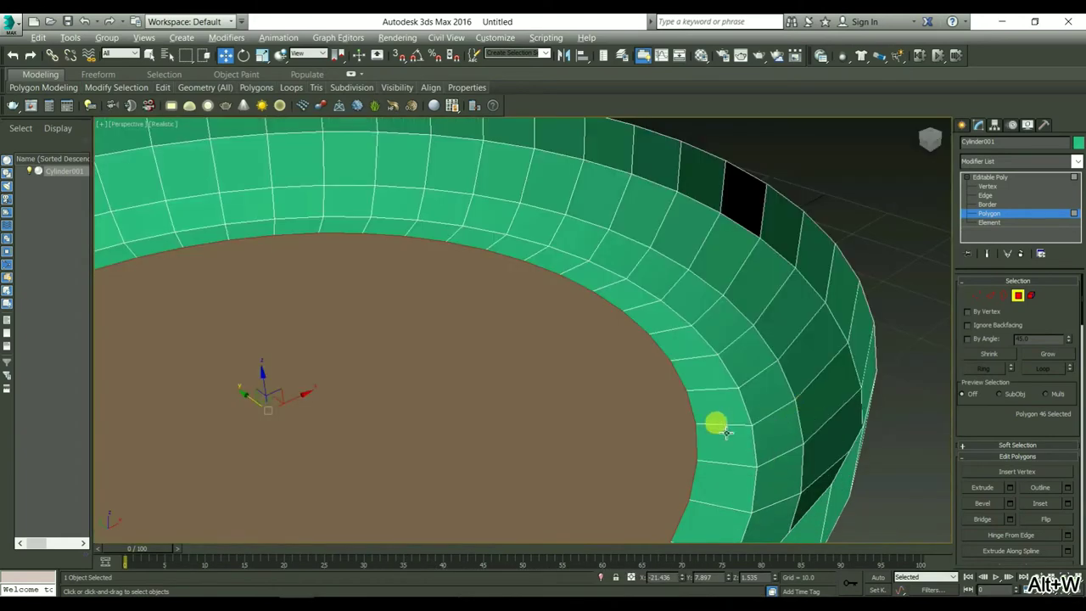
Chamfer the floor-to-wall edge loop with amount about 1.8 and 3 segments.
{"action": "left_click", "coordinate": [743, 415]}
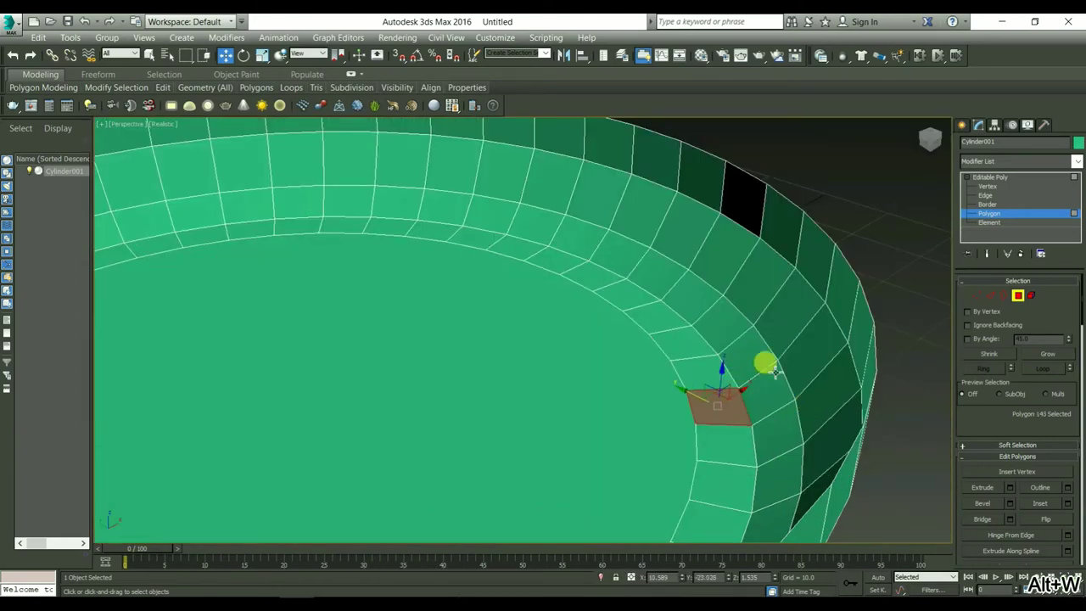
{"action": "left_click", "coordinate": [983, 197]}
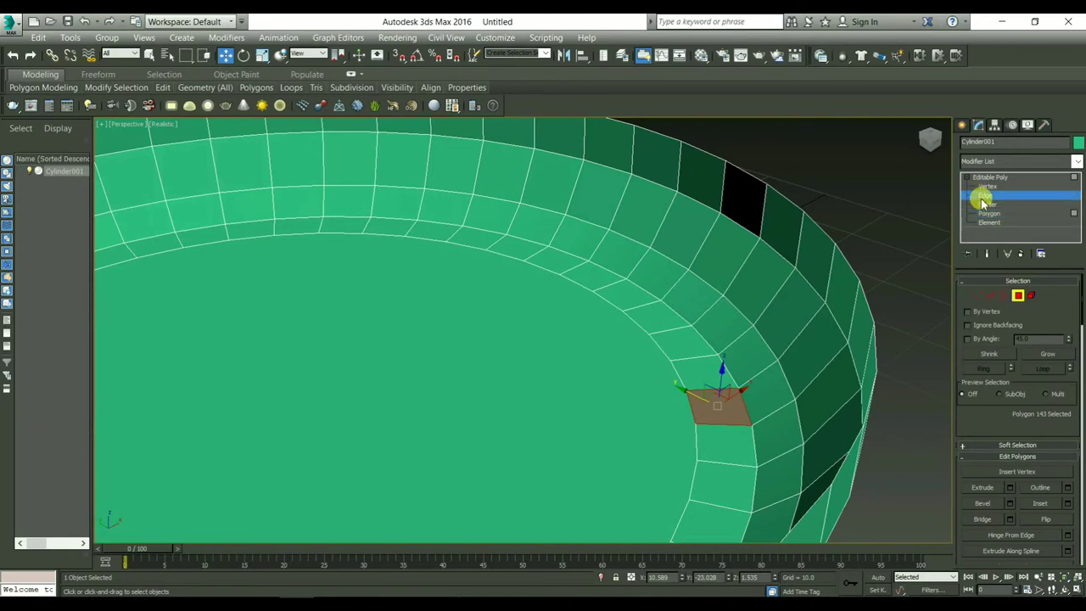
{"action": "left_click", "coordinate": [738, 402]}
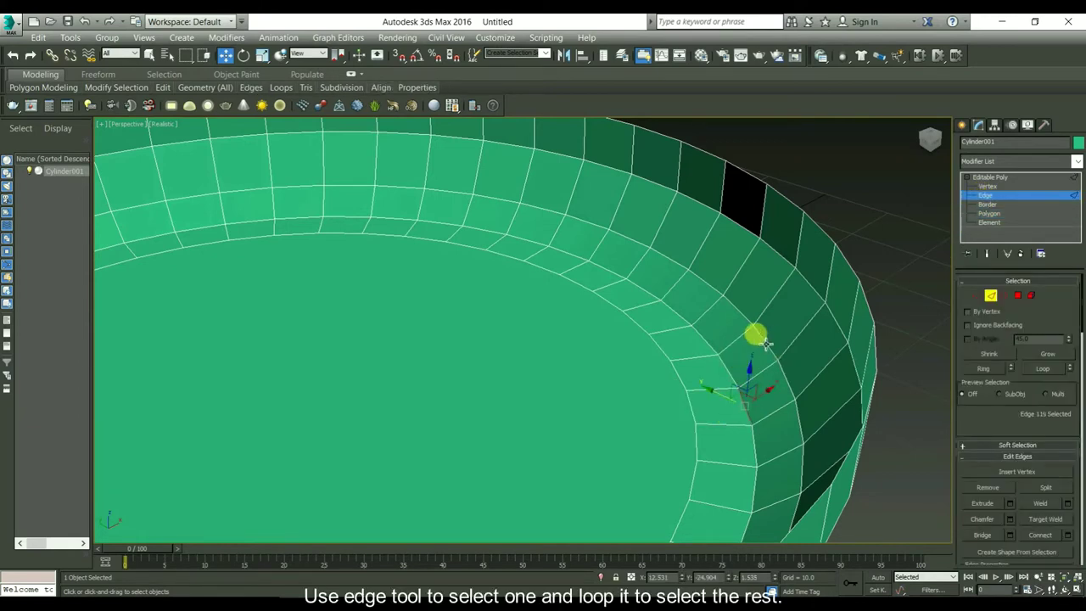
{"action": "left_click", "coordinate": [773, 377]}
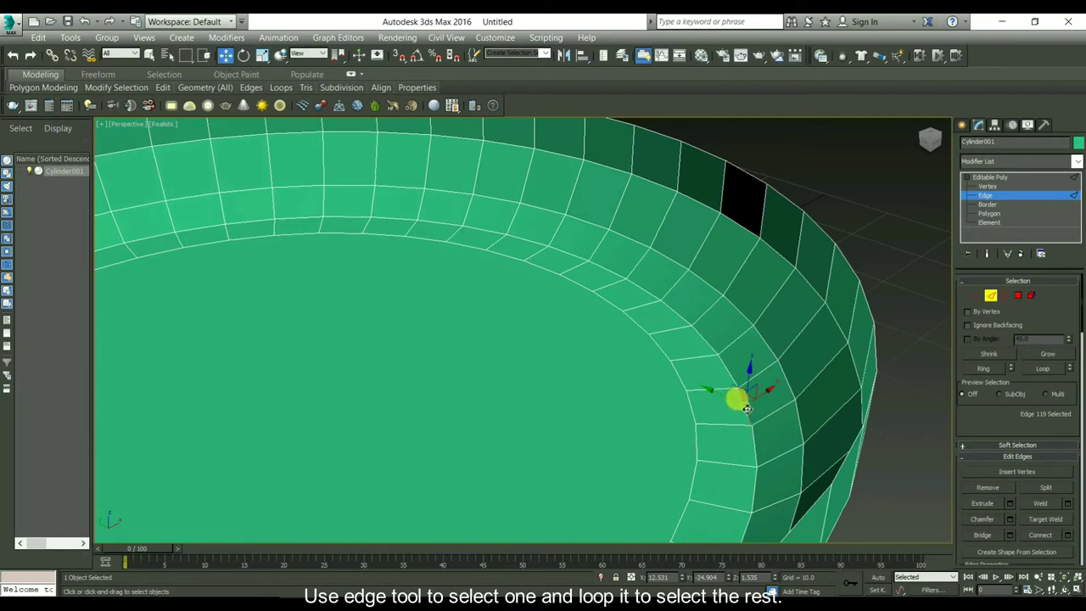
{"action": "left_click", "coordinate": [1042, 370]}
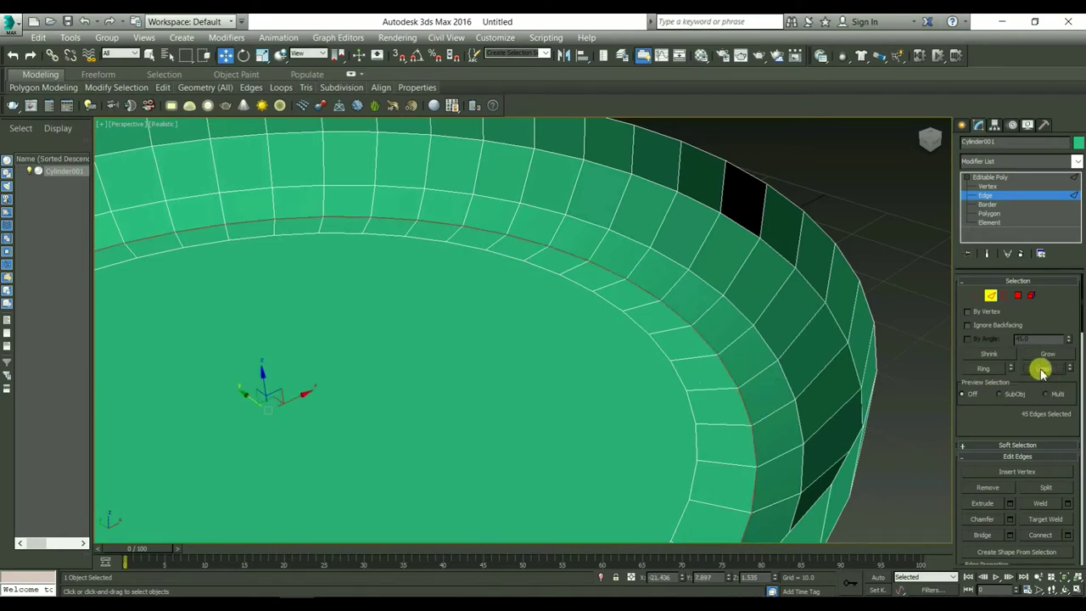
{"action": "middle_click_drag", "start_coordinate": [702, 430], "coordinate": [700, 389]}
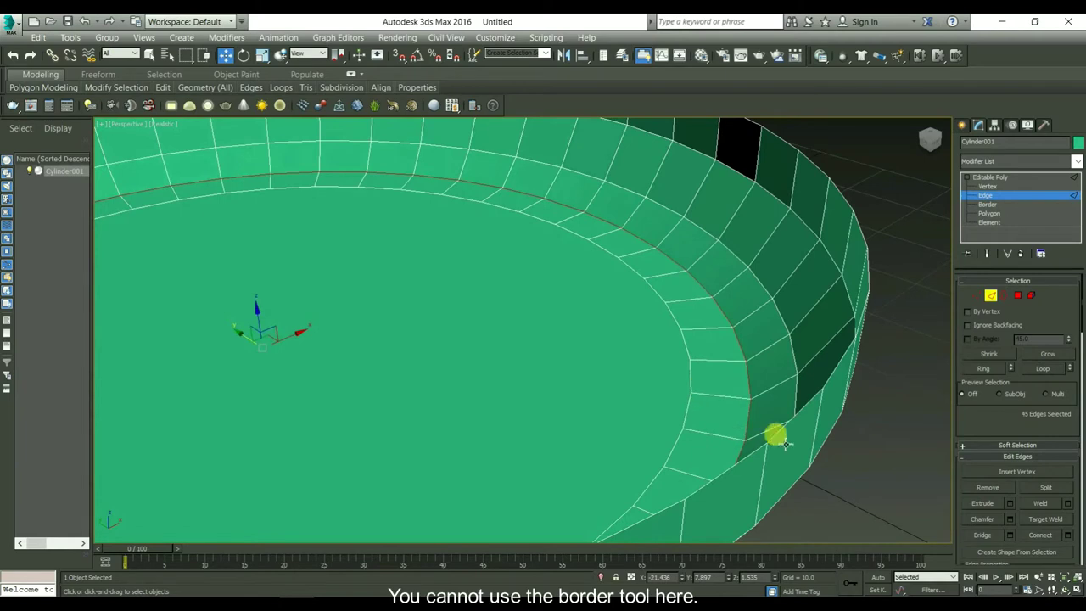
{"action": "left_click", "coordinate": [1010, 520]}
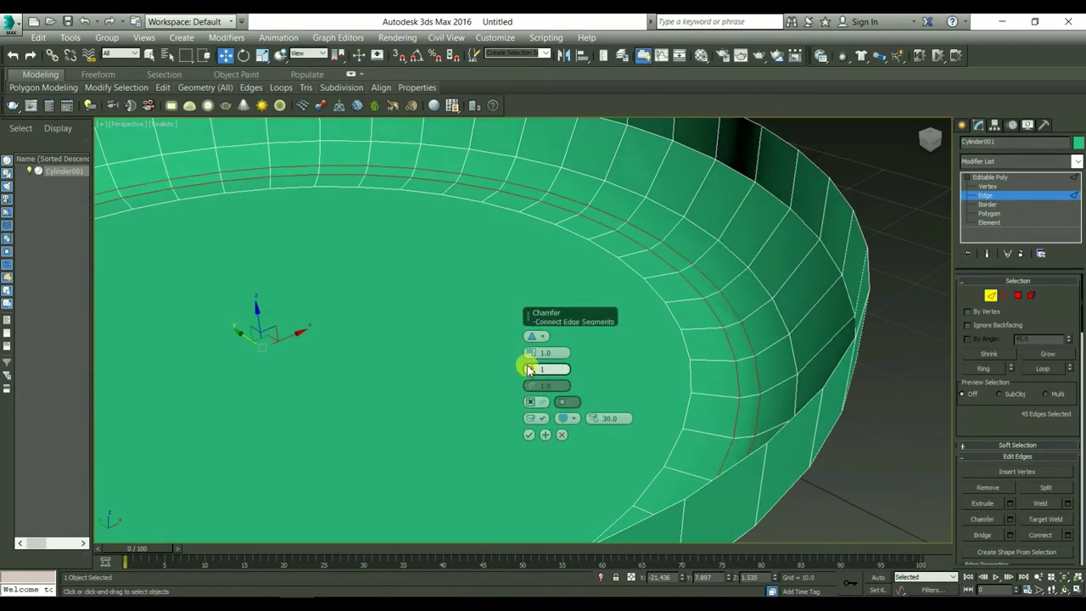
{"action": "left_click_drag", "start_coordinate": [530, 371], "coordinate": [530, 365]}
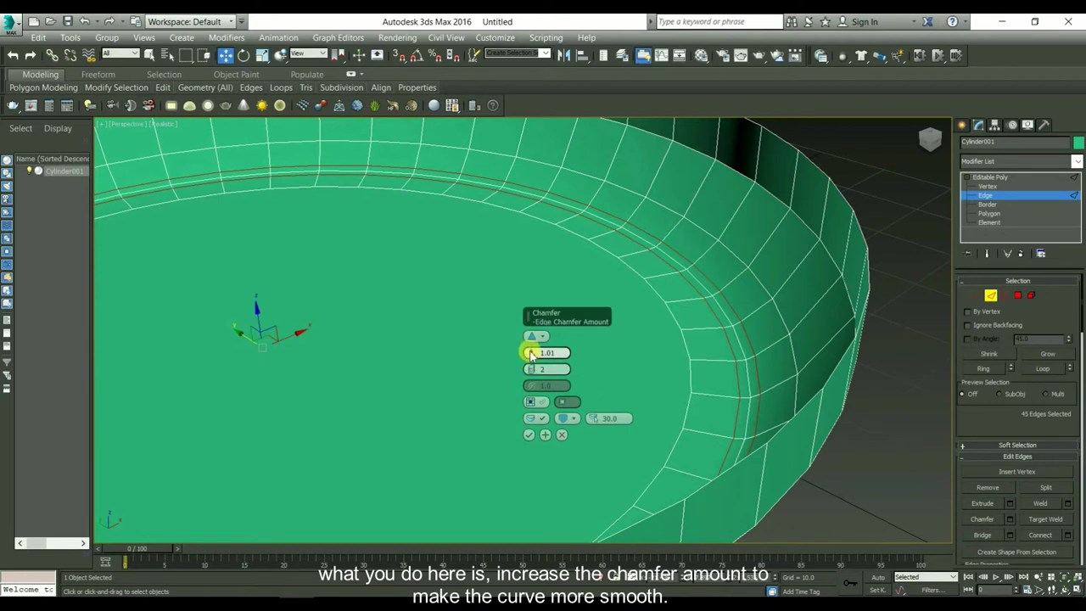
{"action": "left_click_drag", "start_coordinate": [529, 351], "coordinate": [531, 341]}
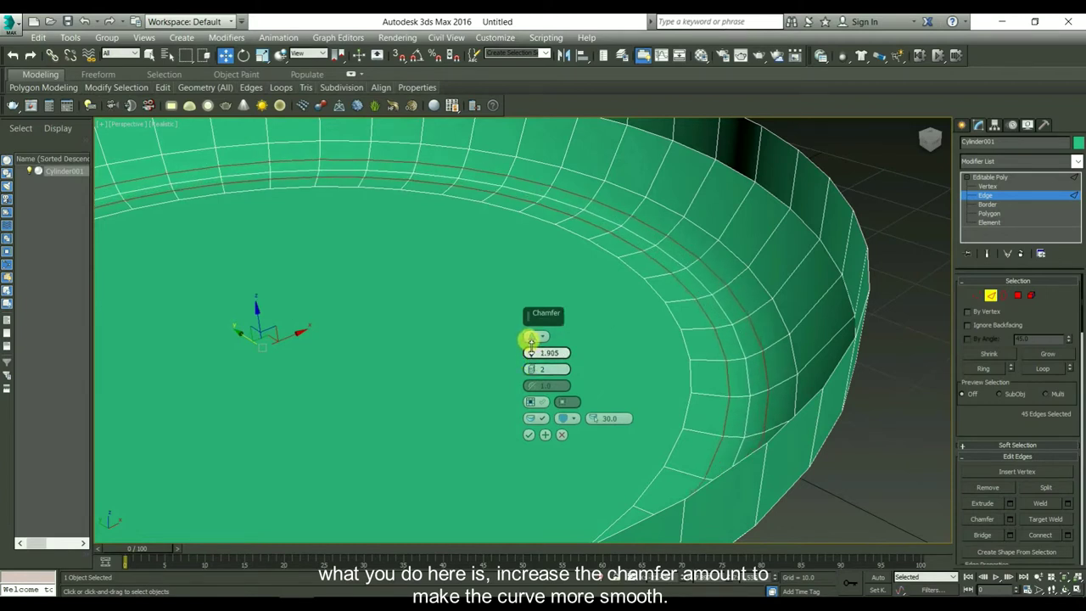
{"action": "left_click", "coordinate": [531, 366]}
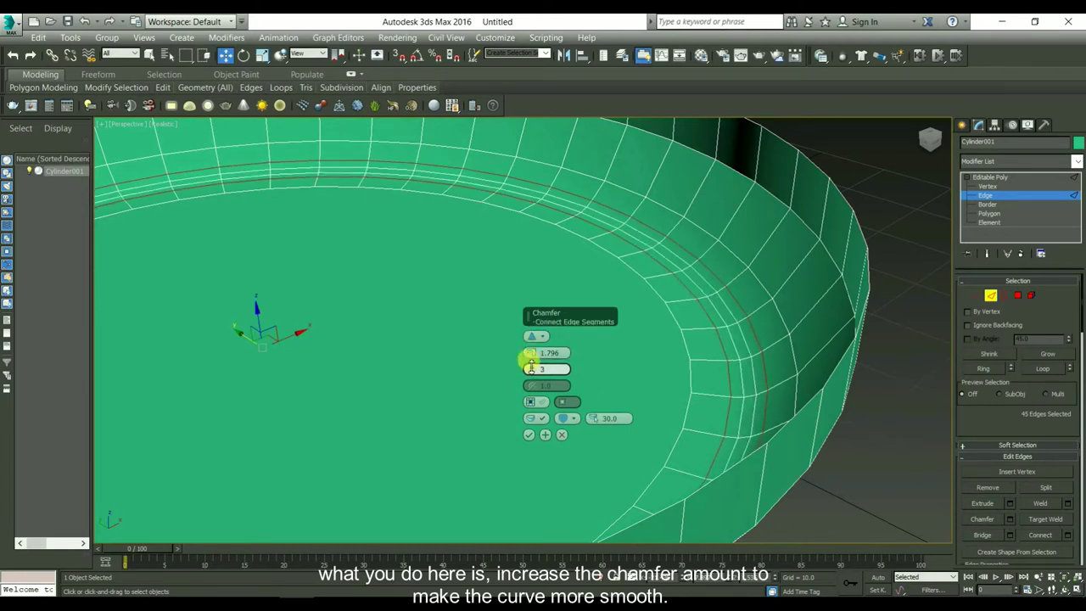
{"action": "left_click", "coordinate": [527, 436]}
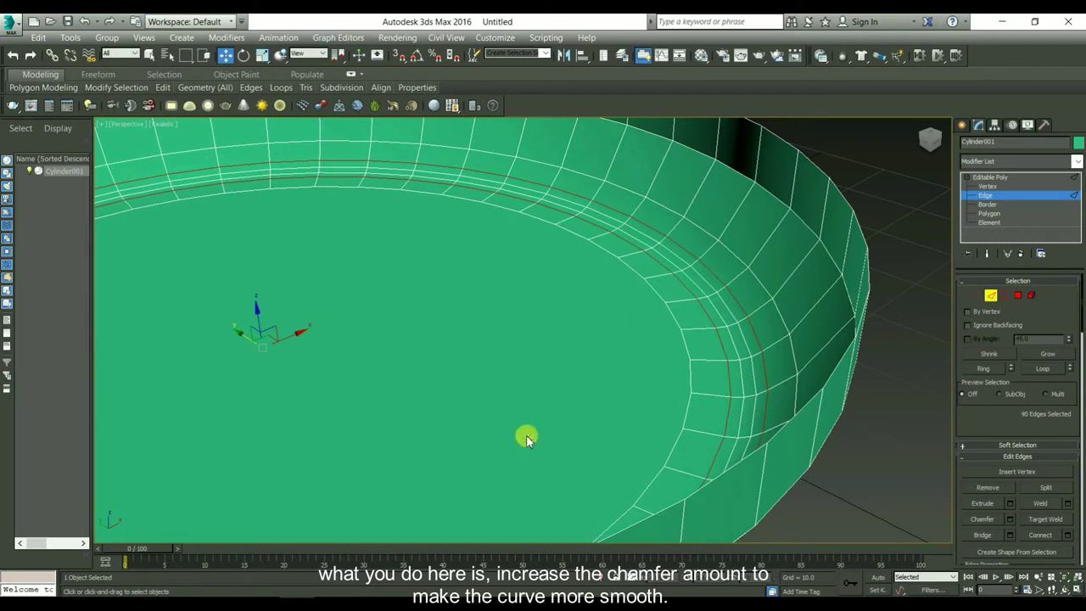
Chamfer the next corner edge loop of the wall.
{"action": "left_click", "coordinate": [779, 318]}
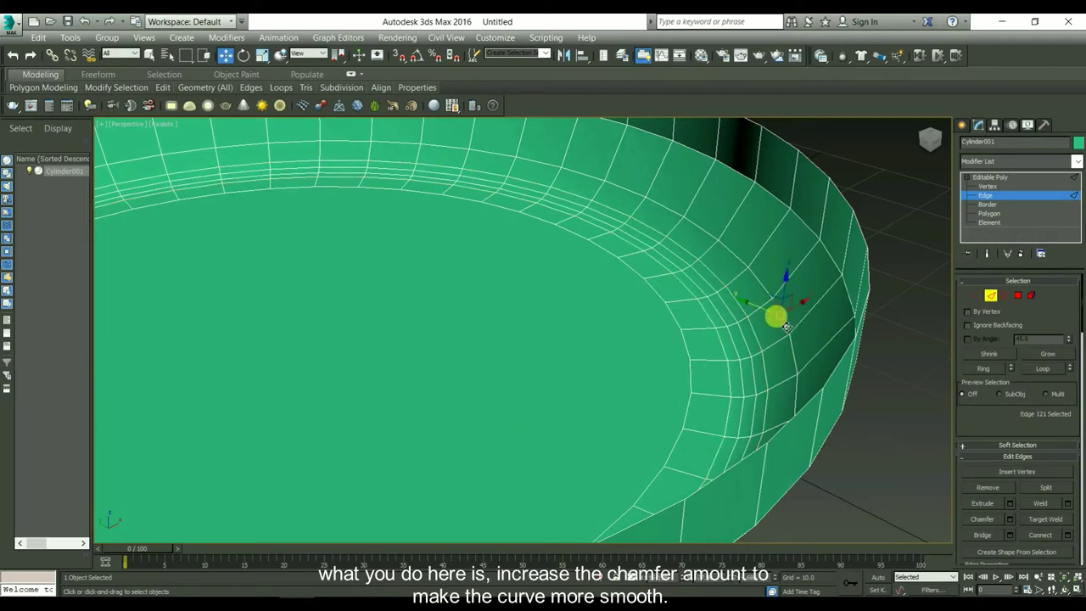
{"action": "left_click", "coordinate": [1045, 370]}
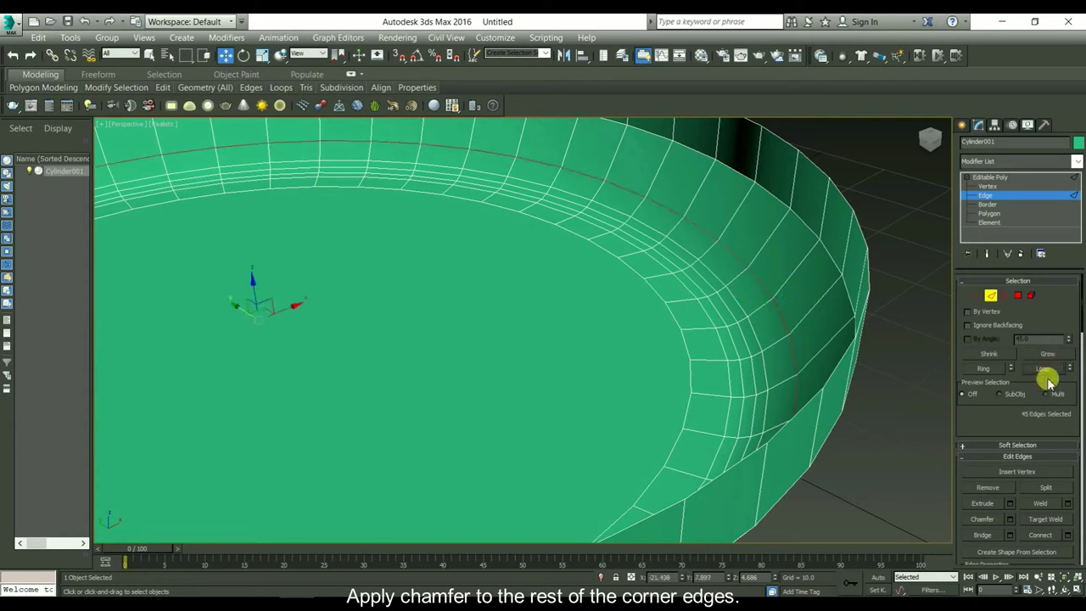
{"action": "left_click", "coordinate": [1010, 519]}
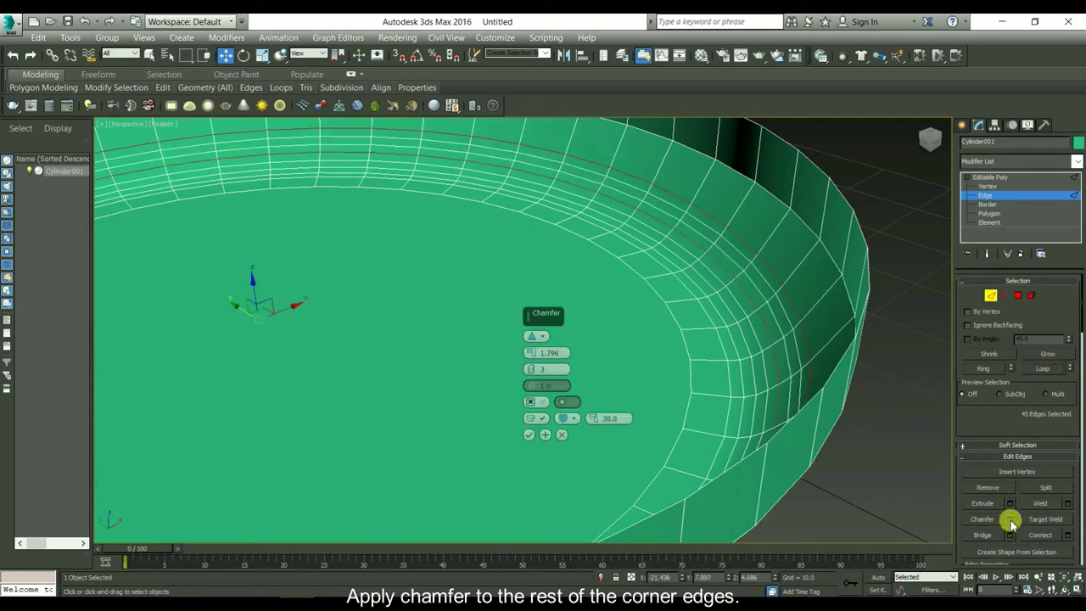
{"action": "left_click", "coordinate": [529, 434]}
Chamfer the upper wall edge loop with amount about 2.3 and 4 segments.
{"action": "left_click", "coordinate": [820, 247]}
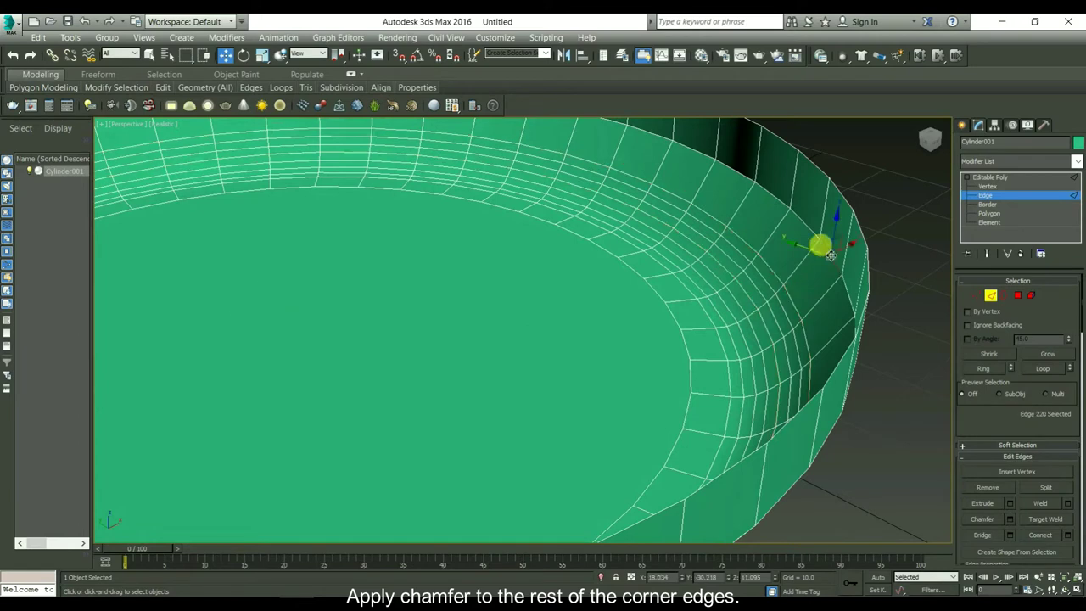
{"action": "left_click", "coordinate": [1044, 370]}
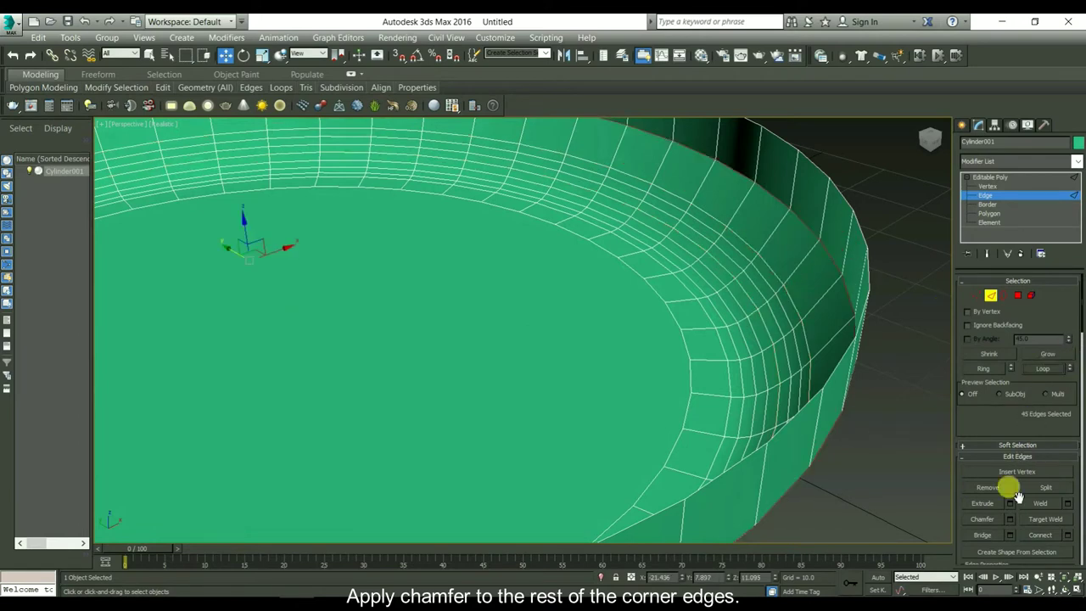
{"action": "left_click", "coordinate": [1012, 519]}
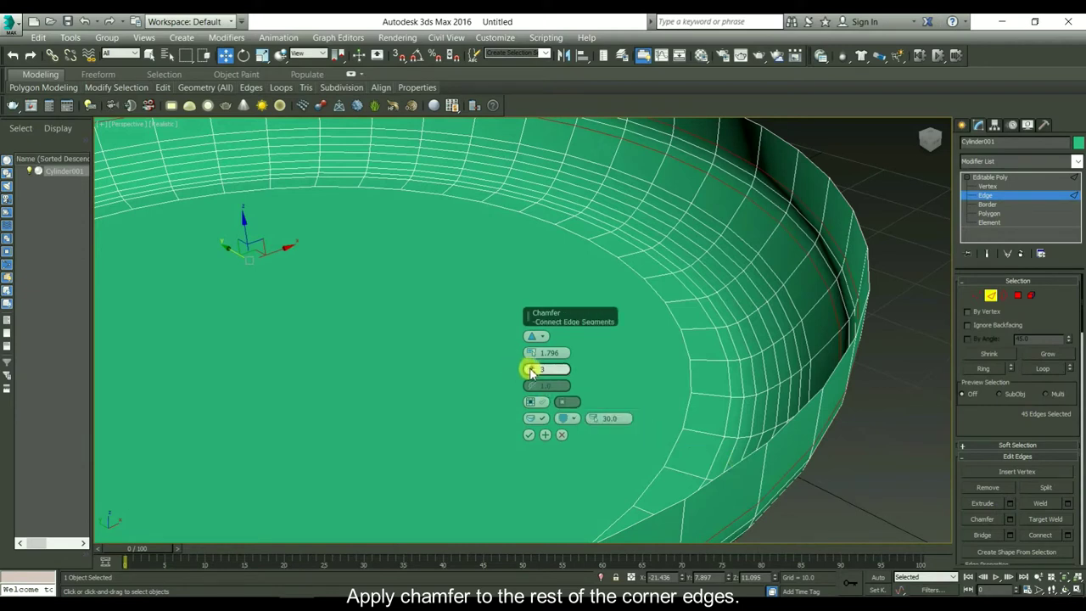
{"action": "left_click_drag", "start_coordinate": [529, 368], "coordinate": [532, 334]}
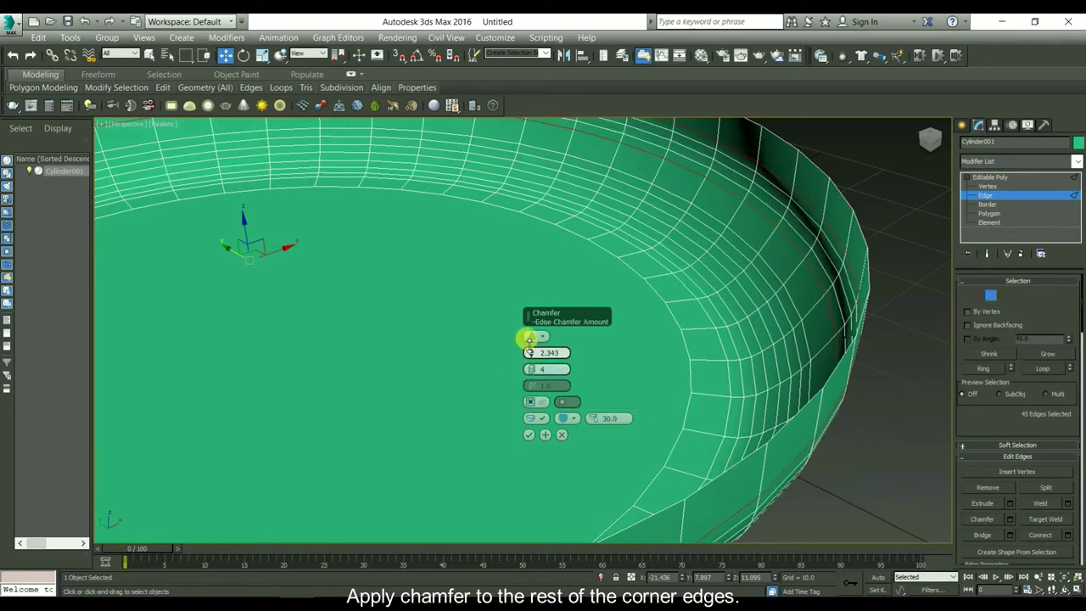
{"action": "left_click", "coordinate": [530, 429]}
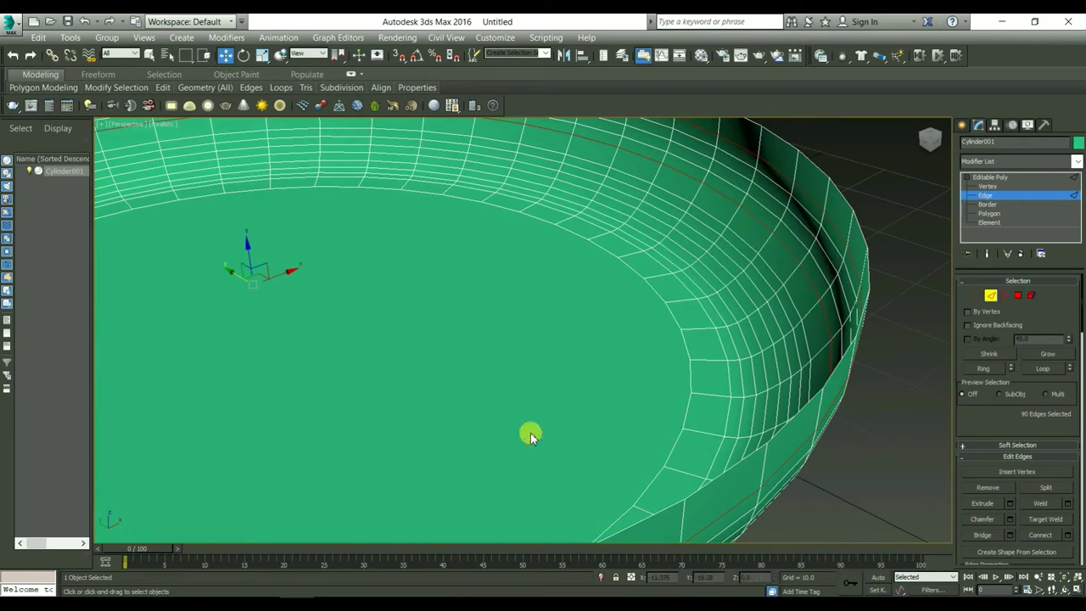
Clear the edge selection and switch to Polygon level with no faces selected.
{"action": "scroll", "coordinate": [547, 431], "scroll_direction": "down", "scroll_amount": 5}
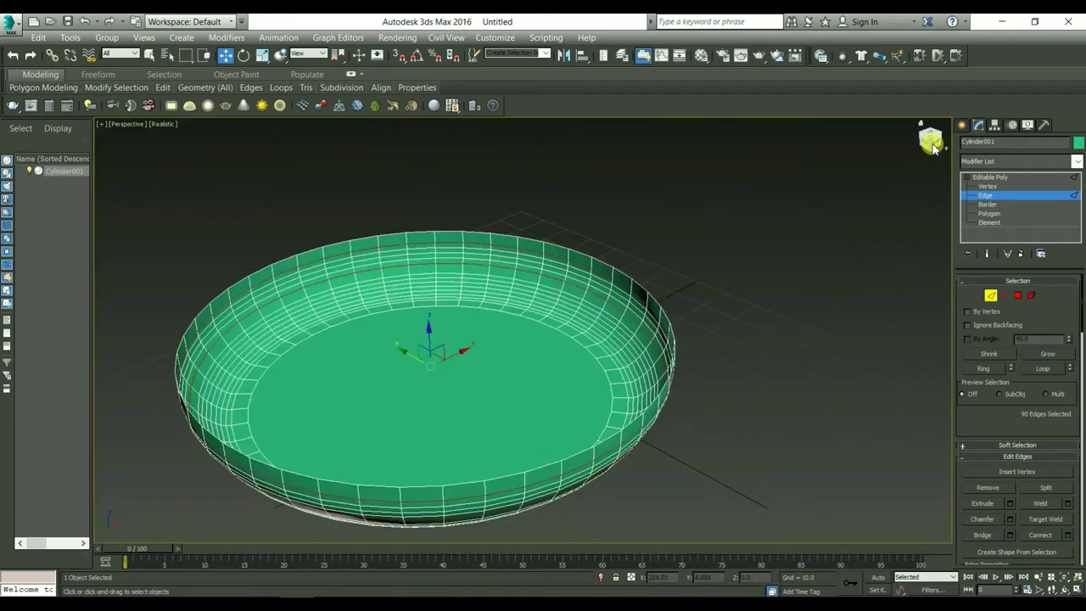
{"action": "left_click_drag", "start_coordinate": [929, 136], "coordinate": [930, 141]}
{"action": "middle_click_drag", "start_coordinate": [539, 356], "coordinate": [539, 390], "text": "alt"}
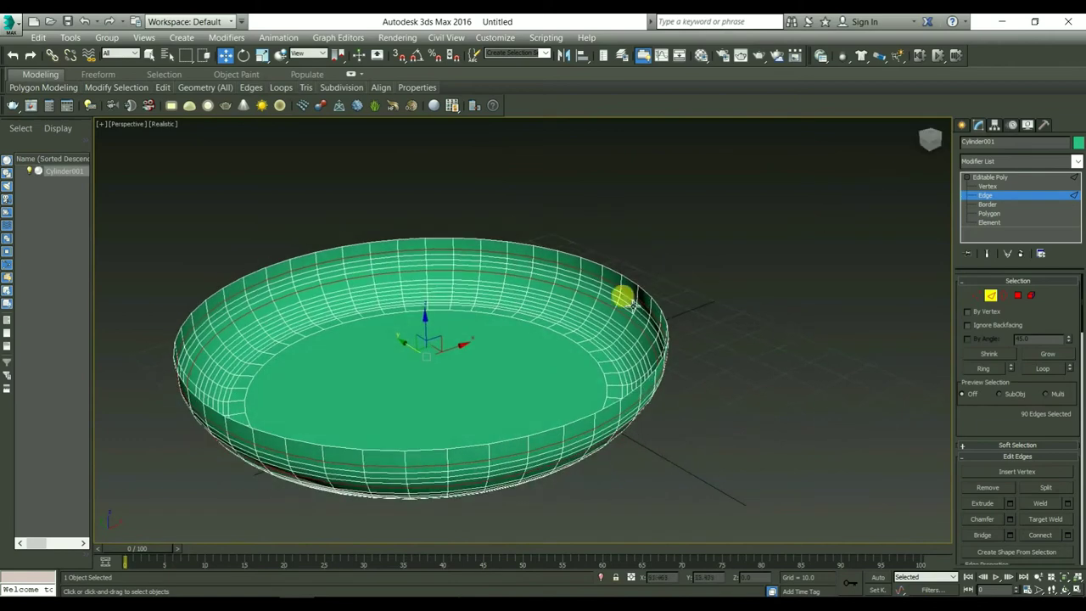
{"action": "mouse_move", "coordinate": [623, 296]}
{"action": "middle_mouse_down", "text": "alt"}
{"action": "mouse_move", "coordinate": [555, 315]}
{"action": "mouse_move", "coordinate": [570, 320]}
{"action": "middle_mouse_up", "text": "alt"}
{"action": "left_click", "coordinate": [460, 382]}
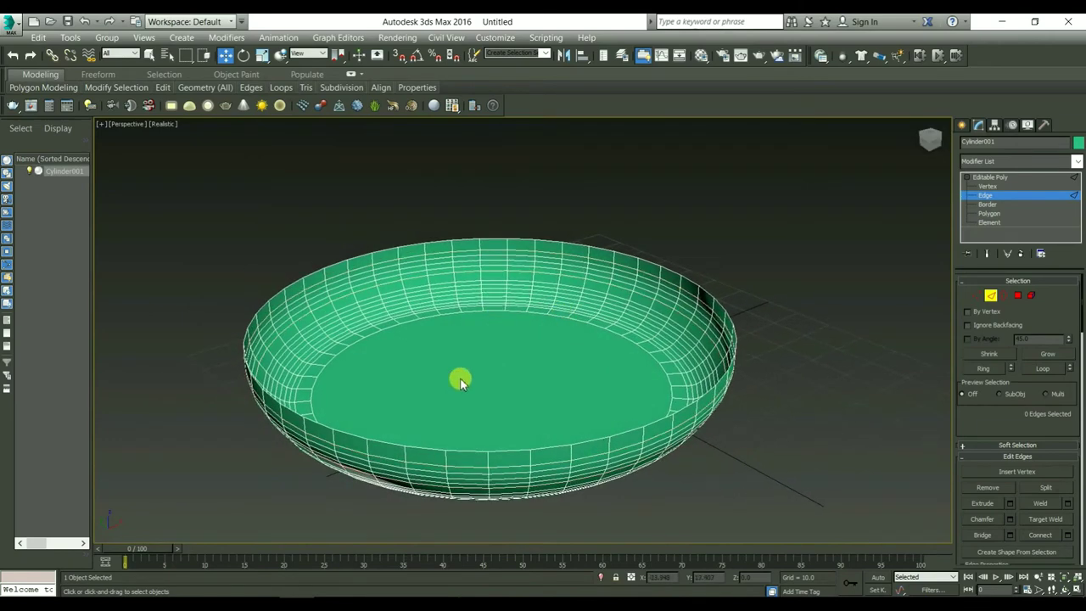
{"action": "middle_click_drag", "start_coordinate": [836, 311], "coordinate": [823, 328], "text": "alt"}
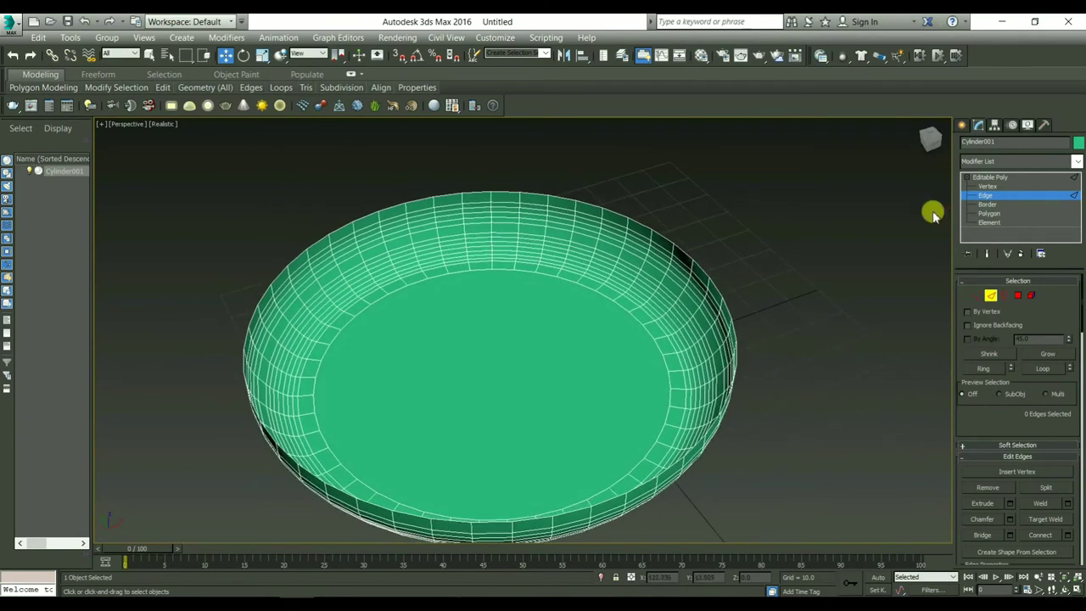
{"action": "left_click", "coordinate": [994, 212]}
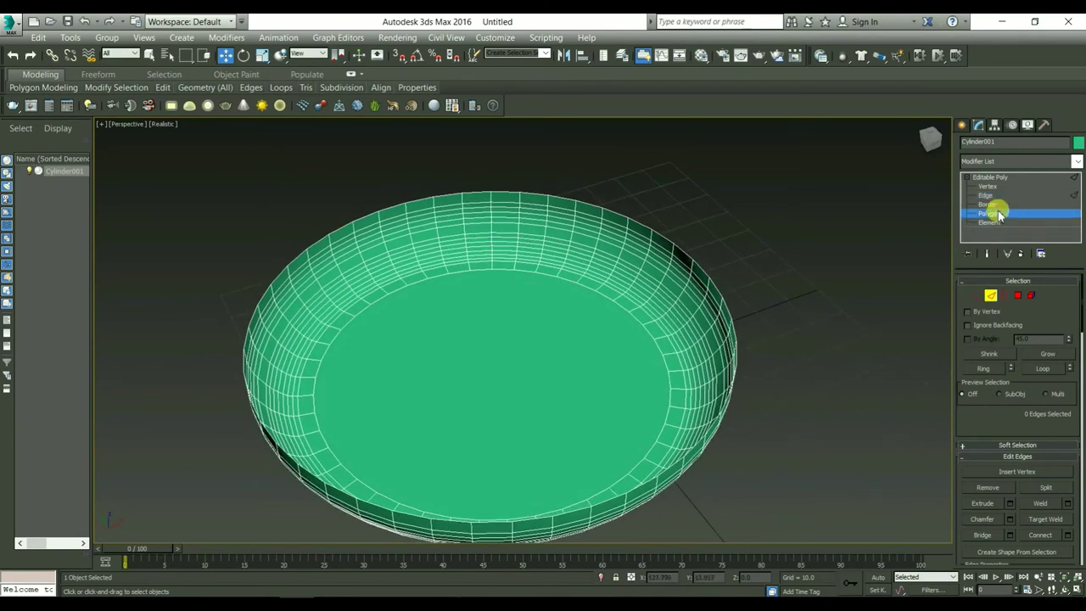
{"action": "left_click", "coordinate": [840, 264]}
{"action": "middle_click_drag", "start_coordinate": [840, 265], "coordinate": [815, 409], "text": "alt"}
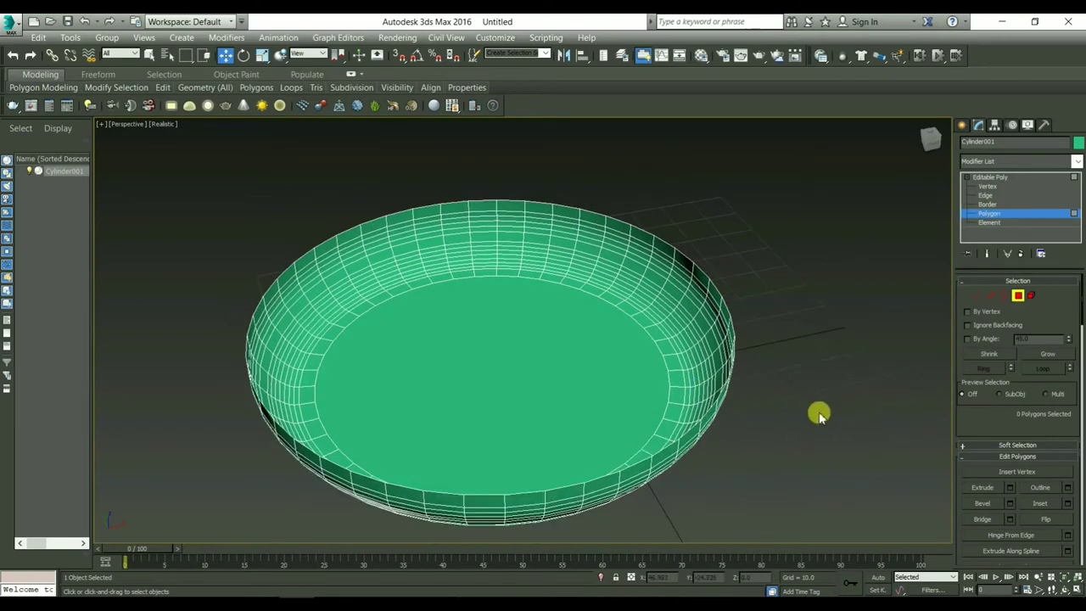
Add a Shell modifier with inner amount about 0.81 and outer about 1.22.
{"action": "left_click", "coordinate": [1010, 161]}
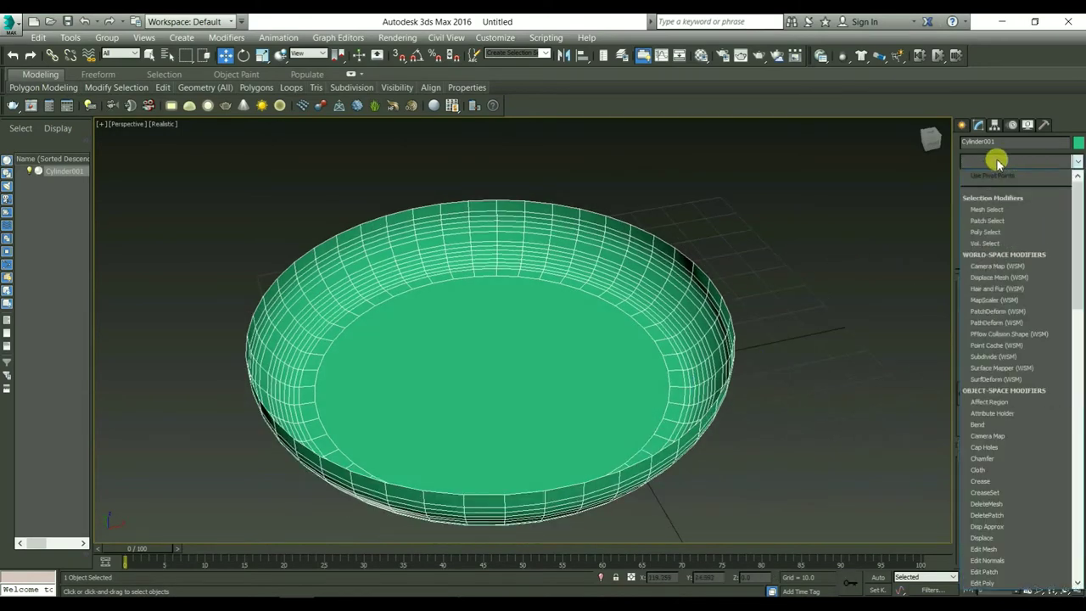
{"action": "type", "text": "SurfDeform (WSM)"}
{"action": "scroll", "coordinate": [999, 163], "scroll_direction": "down", "scroll_amount": 10}
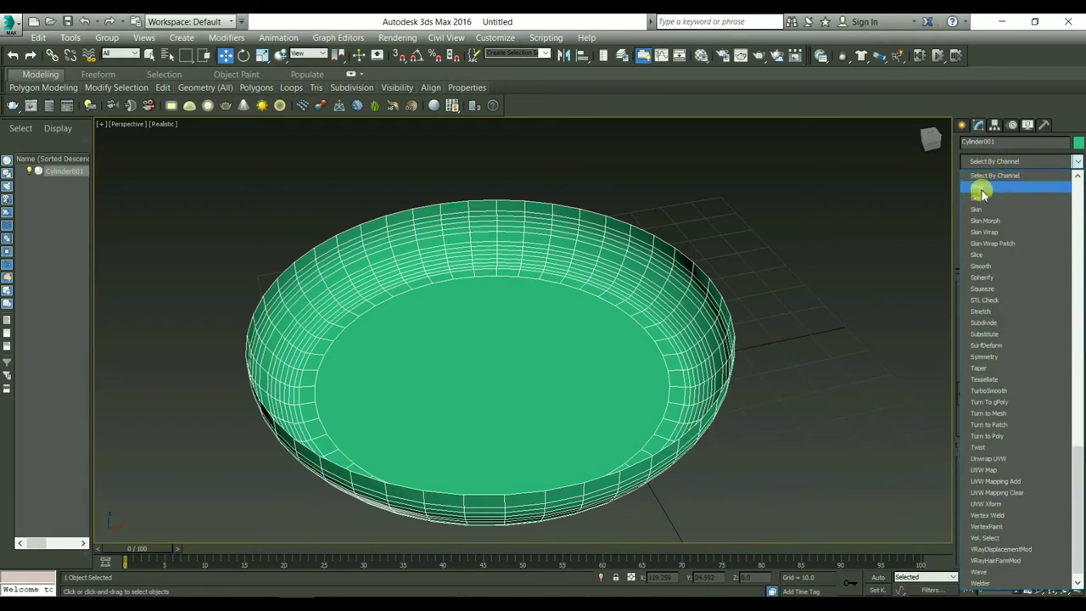
{"action": "left_click", "coordinate": [978, 183]}
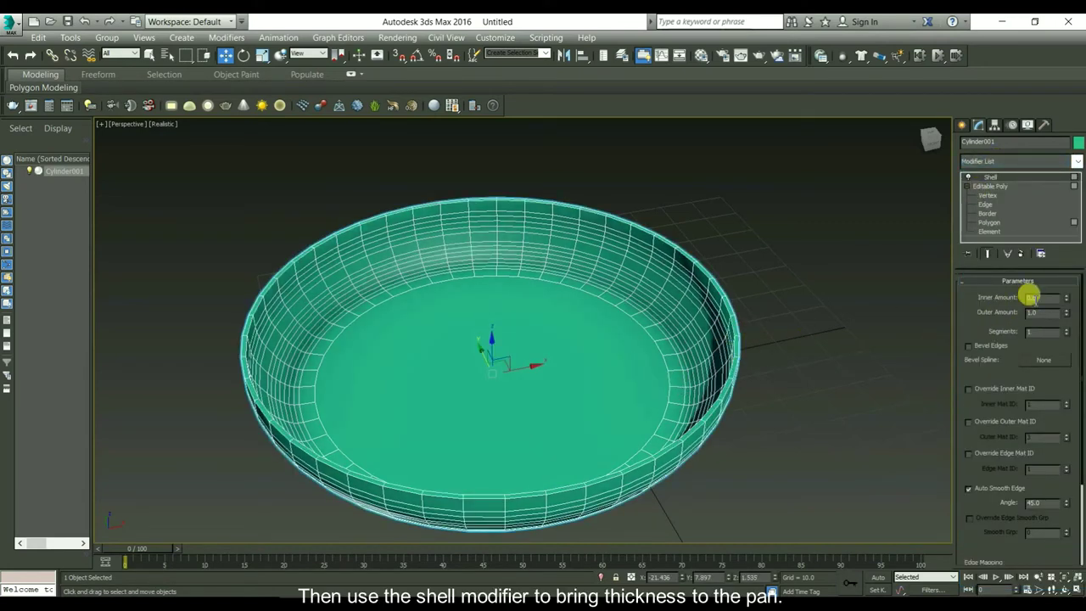
{"action": "left_click", "coordinate": [1067, 295]}
{"action": "left_click_drag", "start_coordinate": [1067, 296], "coordinate": [1065, 250]}
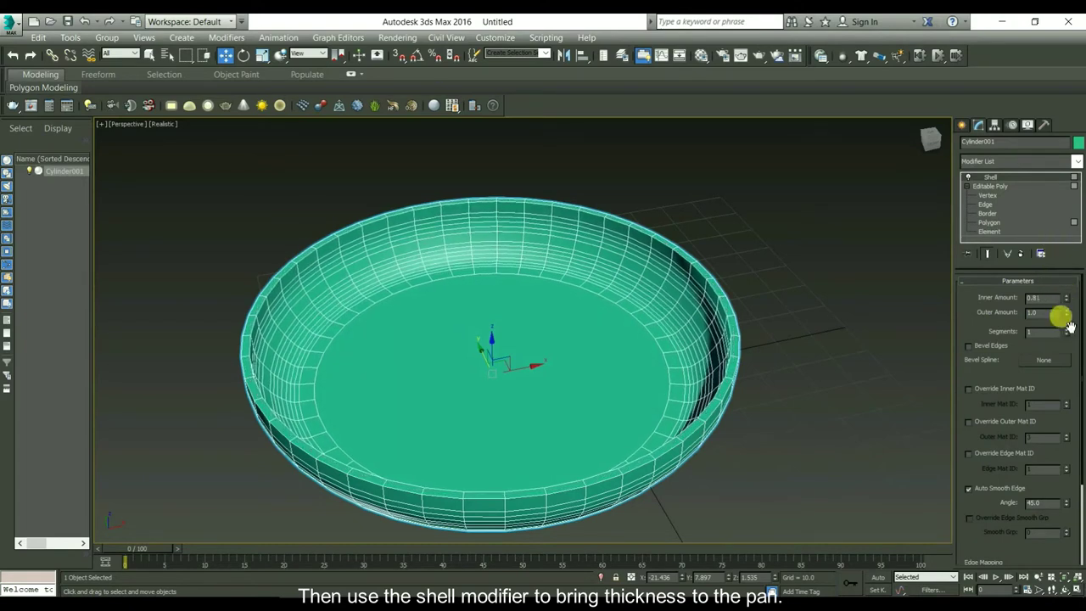
{"action": "mouse_move", "coordinate": [1068, 314]}
{"action": "left_mouse_down"}
{"action": "mouse_move", "coordinate": [1064, 276]}
{"action": "mouse_move", "coordinate": [1062, 293]}
{"action": "mouse_move", "coordinate": [1051, 291]}
{"action": "left_mouse_up"}
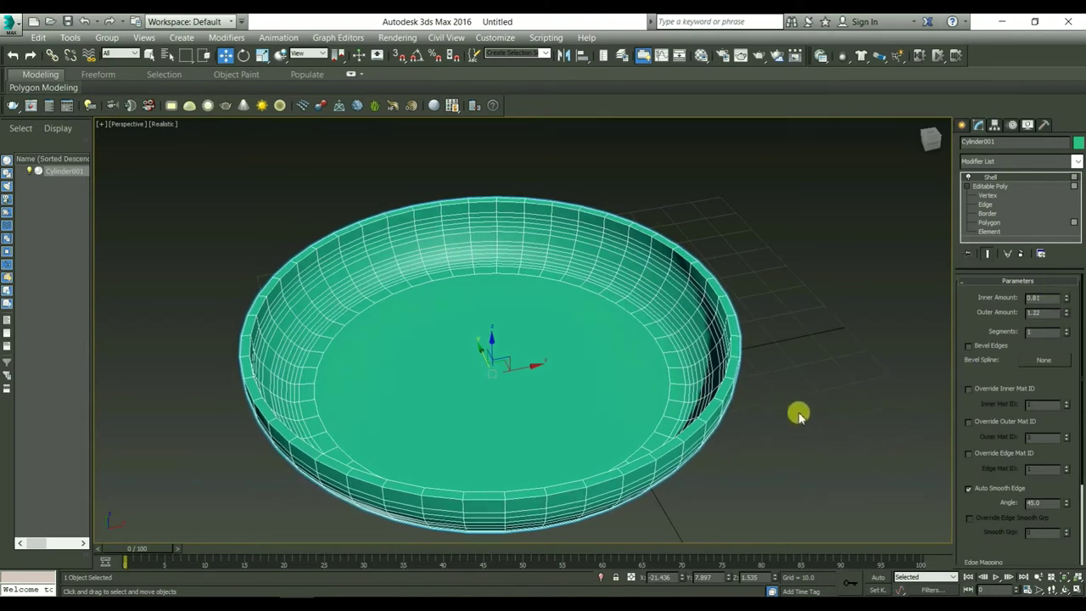
Add TurboSmooth above the pan's Shell modifier, then orbit to inspect the rounded rim.
{"action": "left_click", "coordinate": [978, 163]}
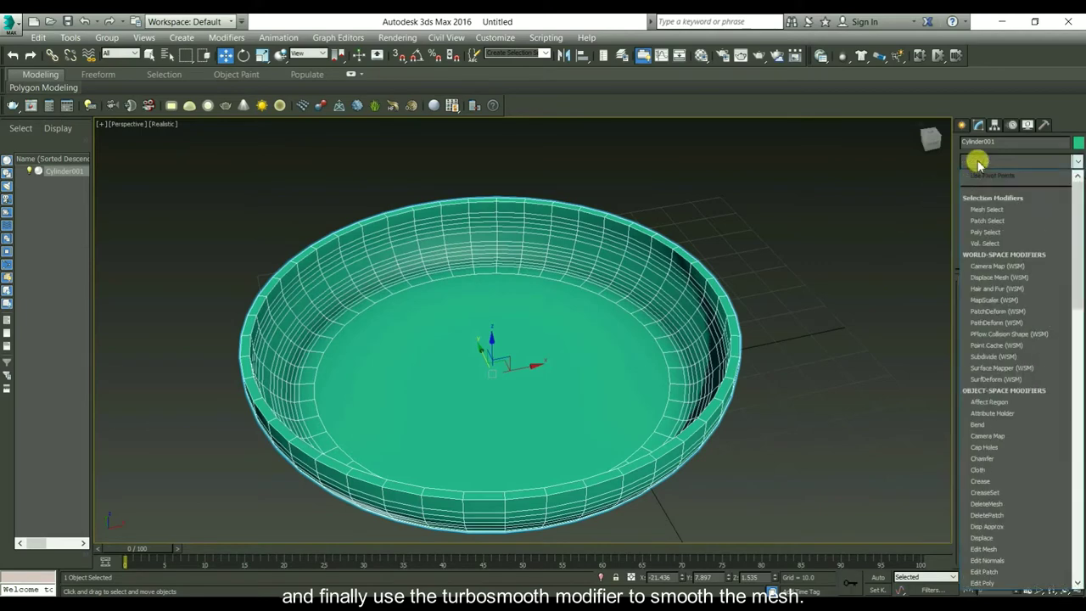
{"action": "key", "text": "t"}
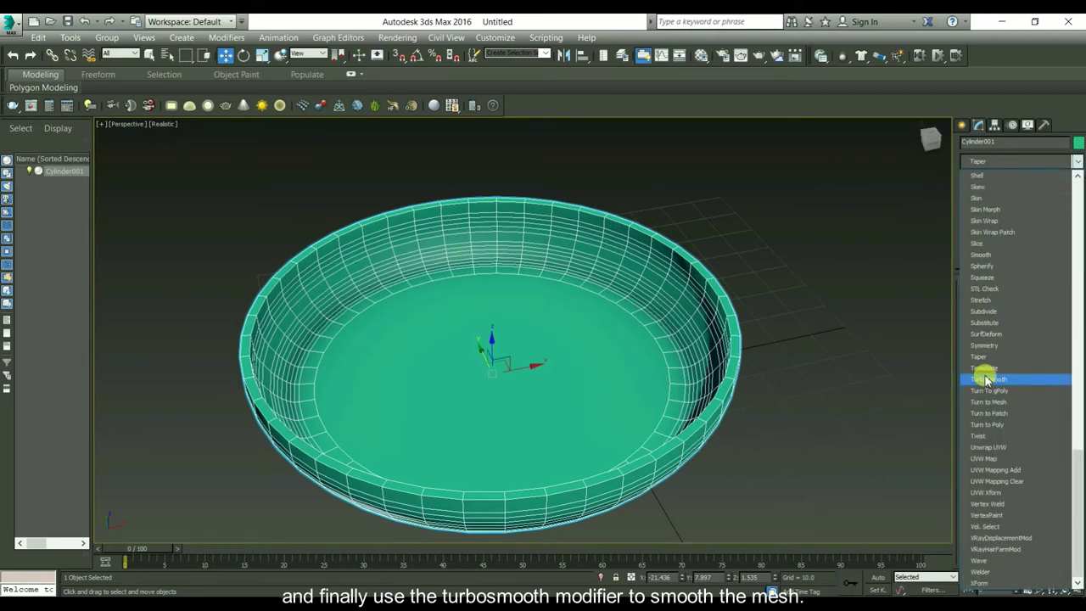
{"action": "left_click", "coordinate": [986, 379]}
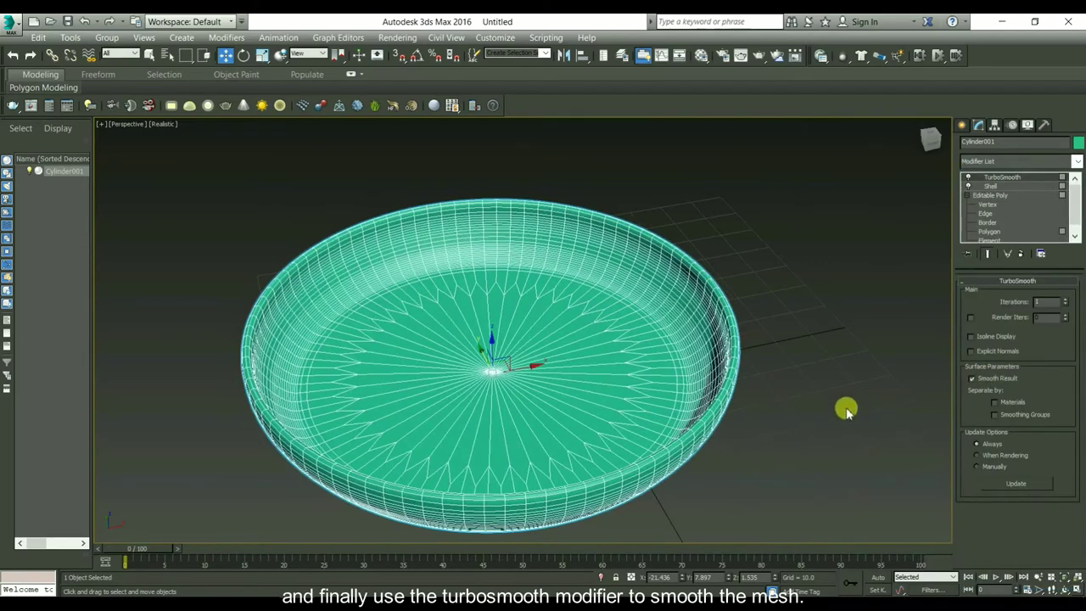
{"action": "left_click", "coordinate": [806, 347]}
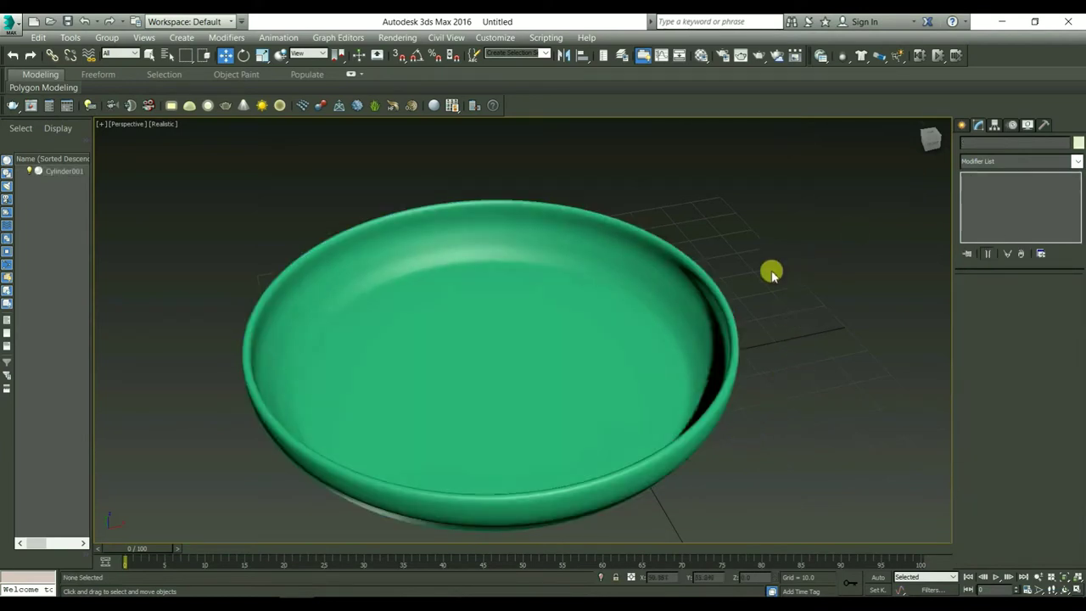
{"action": "scroll", "coordinate": [772, 264], "scroll_direction": "down", "scroll_amount": 3}
{"action": "left_click_drag", "start_coordinate": [925, 148], "coordinate": [661, 338]}
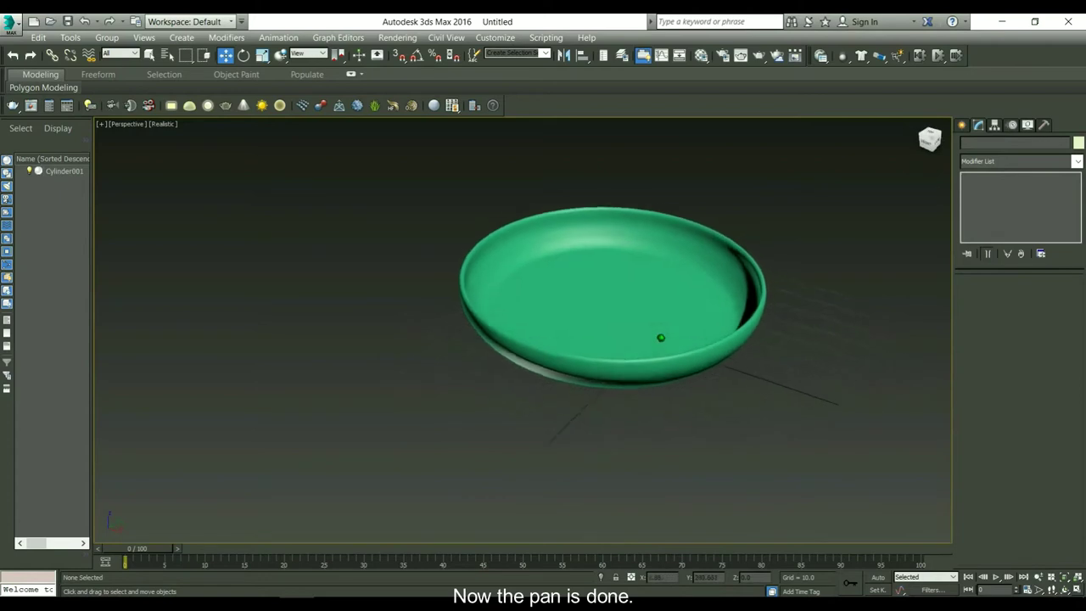
{"action": "left_click_drag", "start_coordinate": [661, 338], "coordinate": [661, 338]}
{"action": "middle_click_drag", "start_coordinate": [661, 338], "coordinate": [650, 337], "text": "alt"}
Set the pan's TurboSmooth iterations to 2 and check the smoother surface.
{"action": "left_click", "coordinate": [678, 262]}
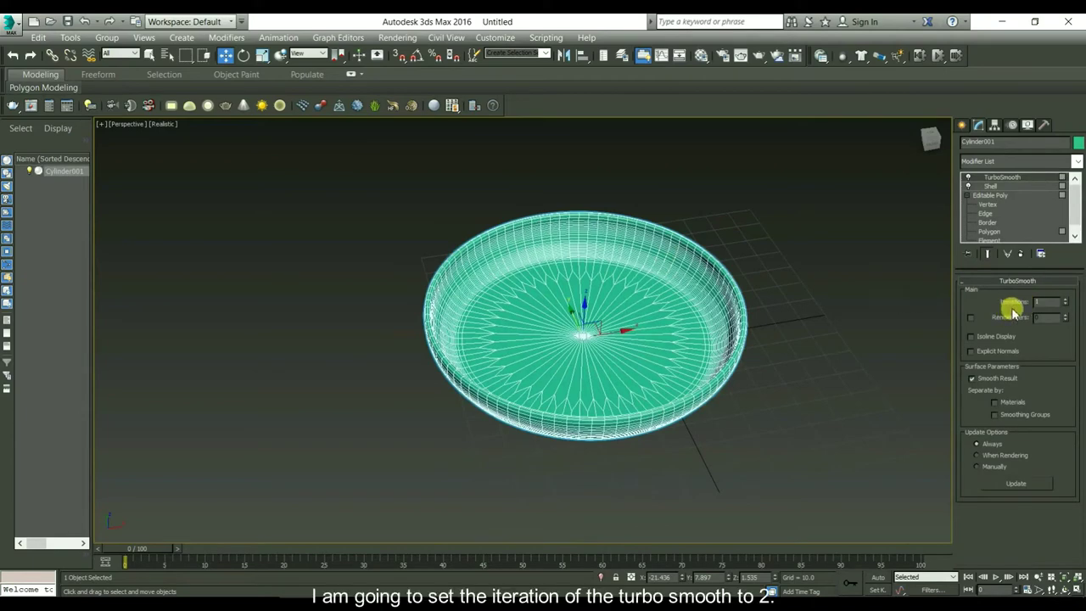
{"action": "left_click", "coordinate": [1067, 301]}
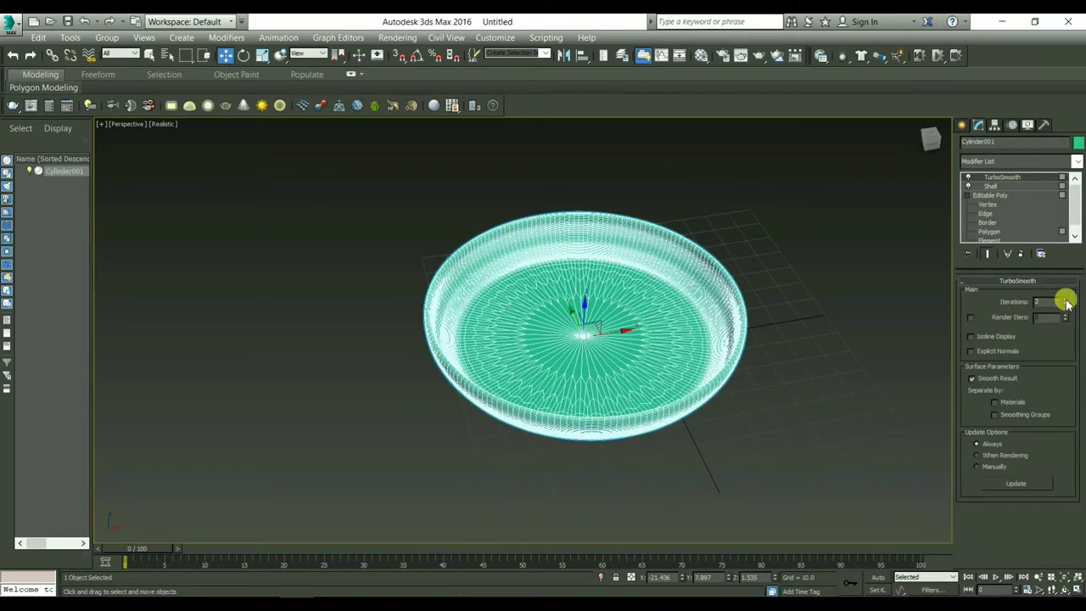
{"action": "left_click", "coordinate": [795, 343]}
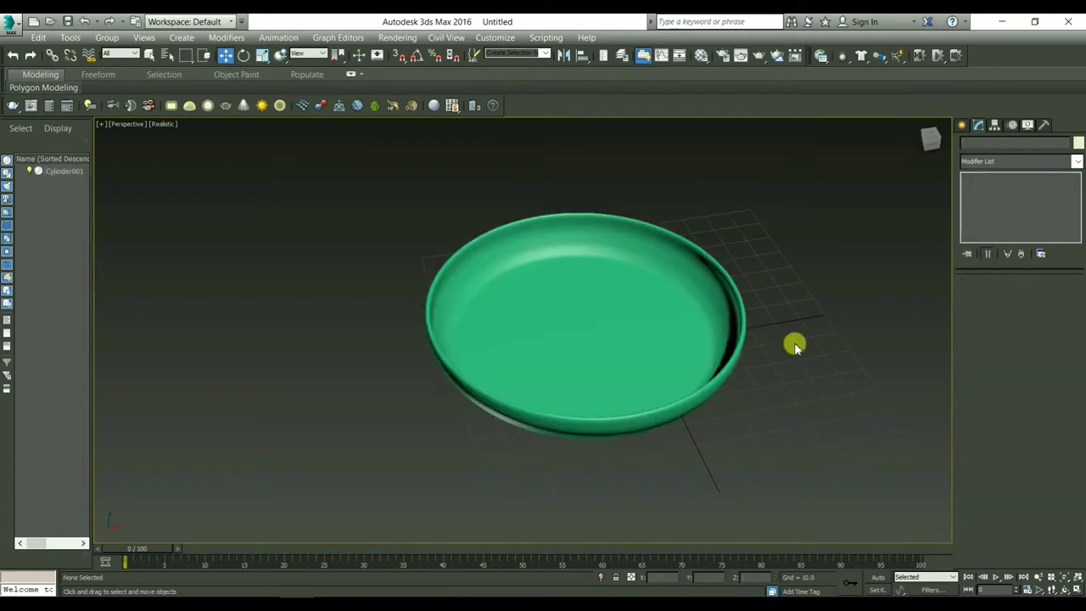
{"action": "left_click", "coordinate": [691, 364]}
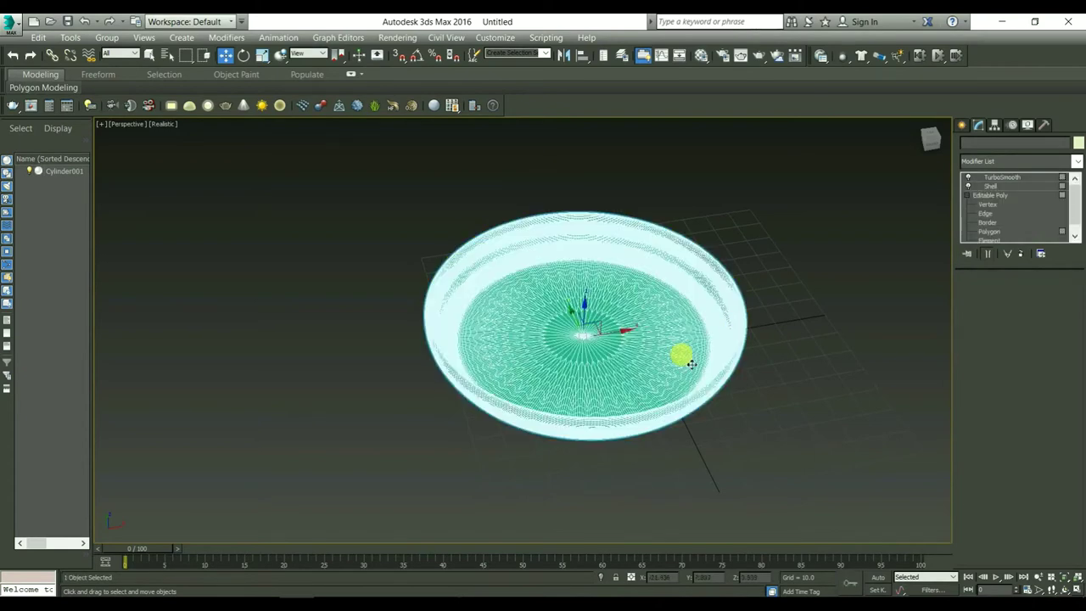
{"action": "left_click", "coordinate": [1038, 246]}
{"action": "left_click", "coordinate": [1067, 305]}
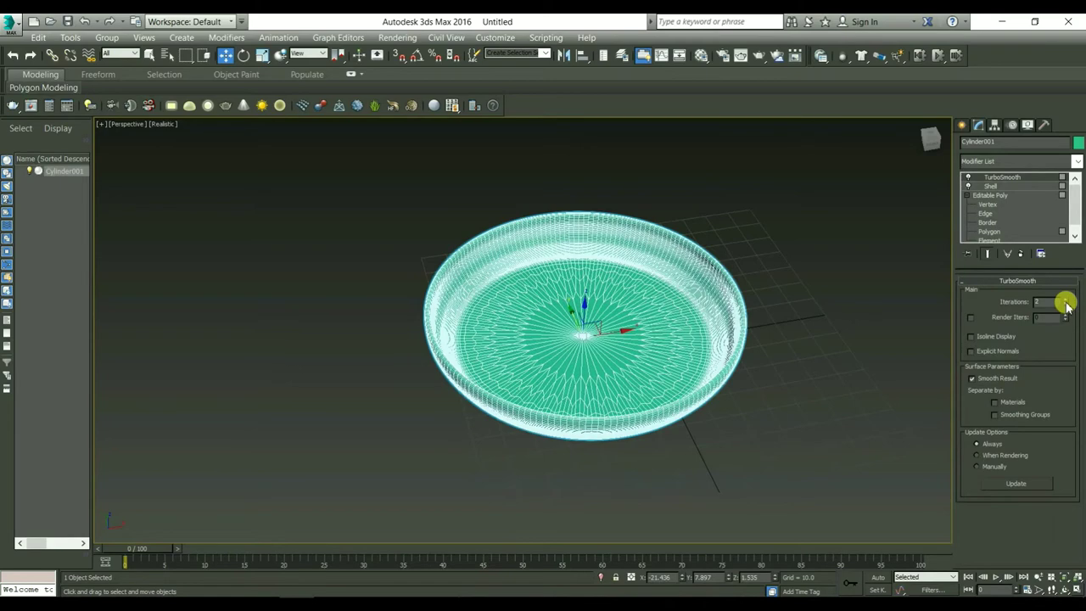
{"action": "left_click", "coordinate": [873, 373]}
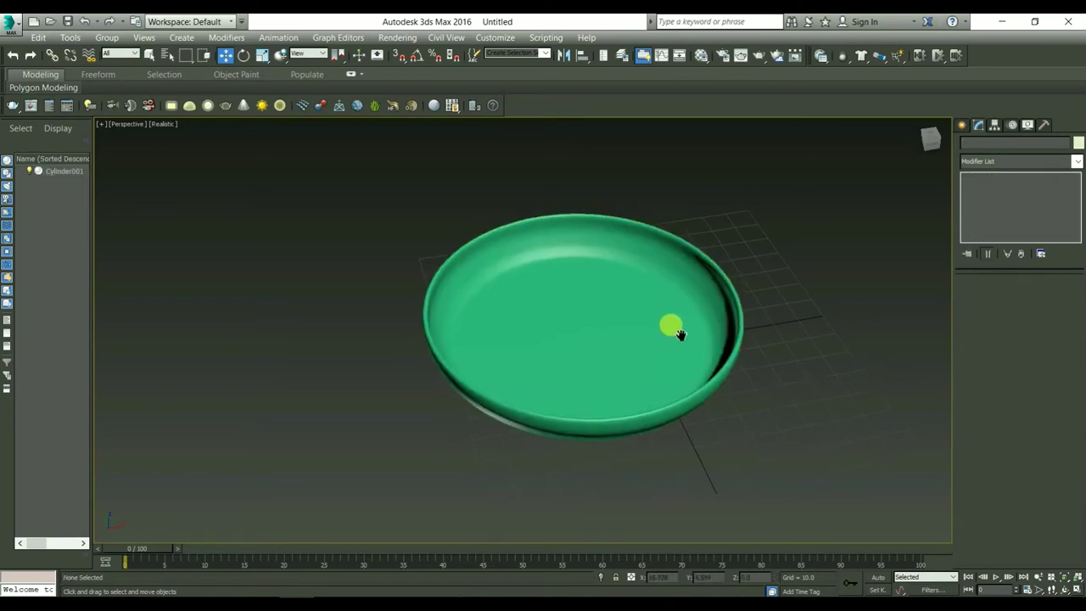
{"action": "middle_click_drag", "start_coordinate": [671, 327], "coordinate": [661, 347], "text": "alt"}
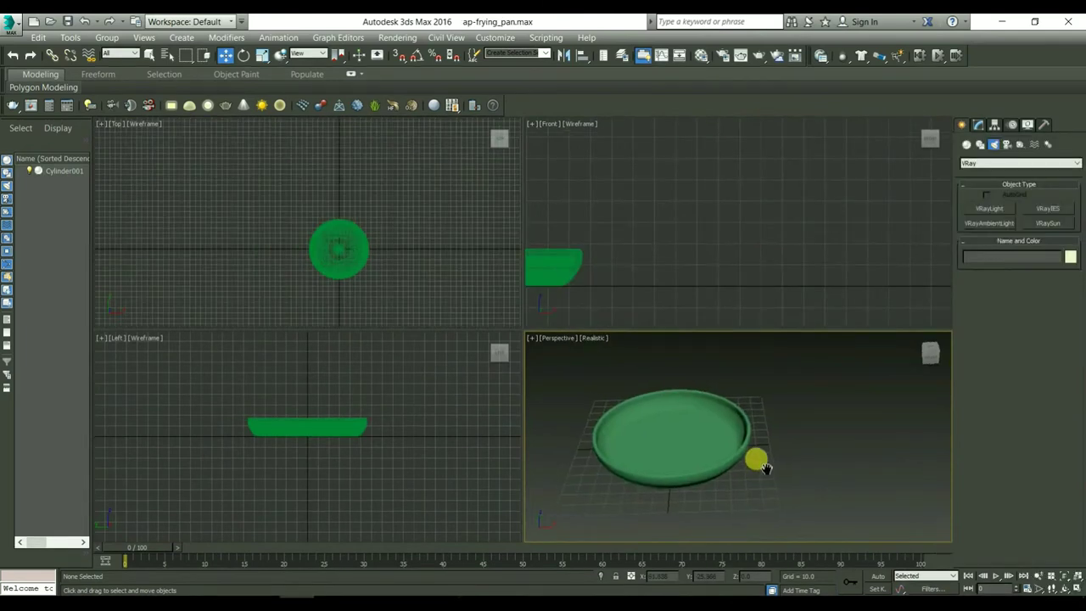
Switch the Create panel to Geometry > Standard Primitives.
{"action": "middle_click_drag", "start_coordinate": [790, 463], "coordinate": [759, 444]}
{"action": "left_click", "coordinate": [980, 125]}
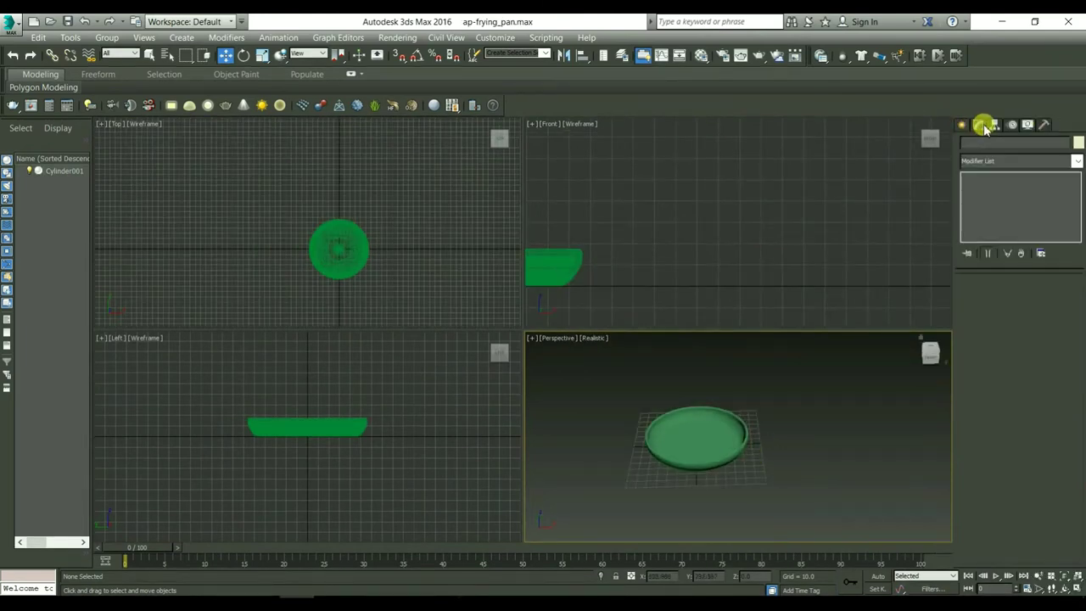
{"action": "left_click", "coordinate": [966, 124]}
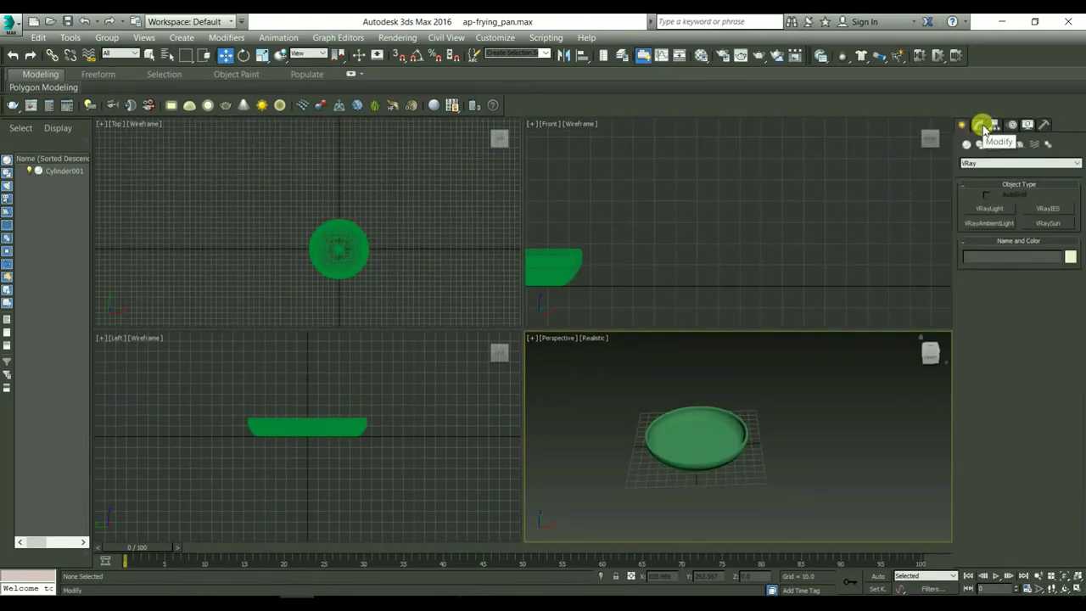
{"action": "left_click", "coordinate": [970, 145]}
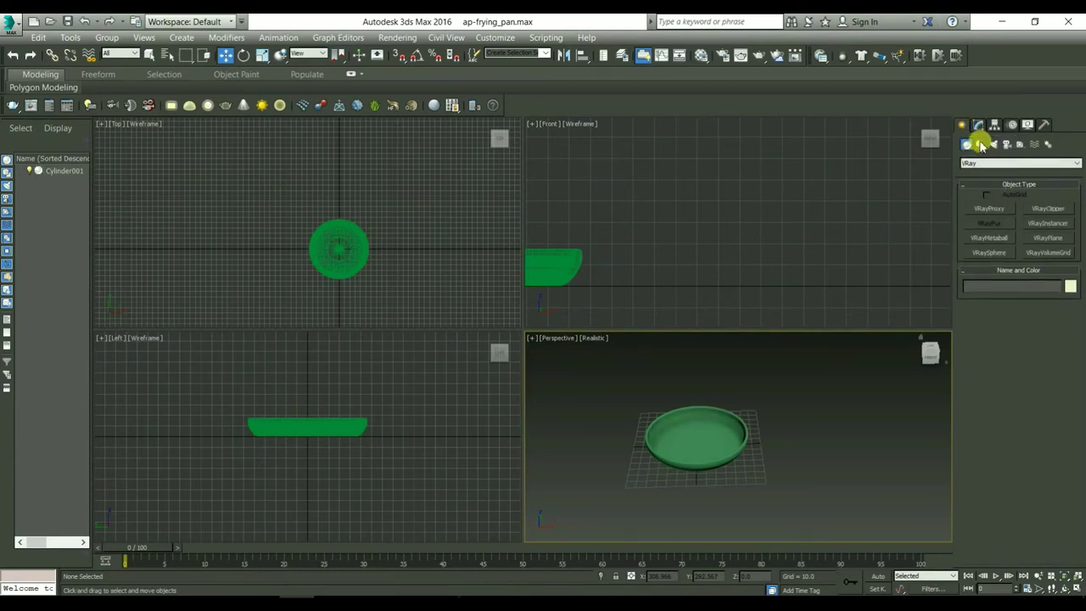
{"action": "left_click", "coordinate": [980, 144]}
{"action": "left_click", "coordinate": [972, 164]}
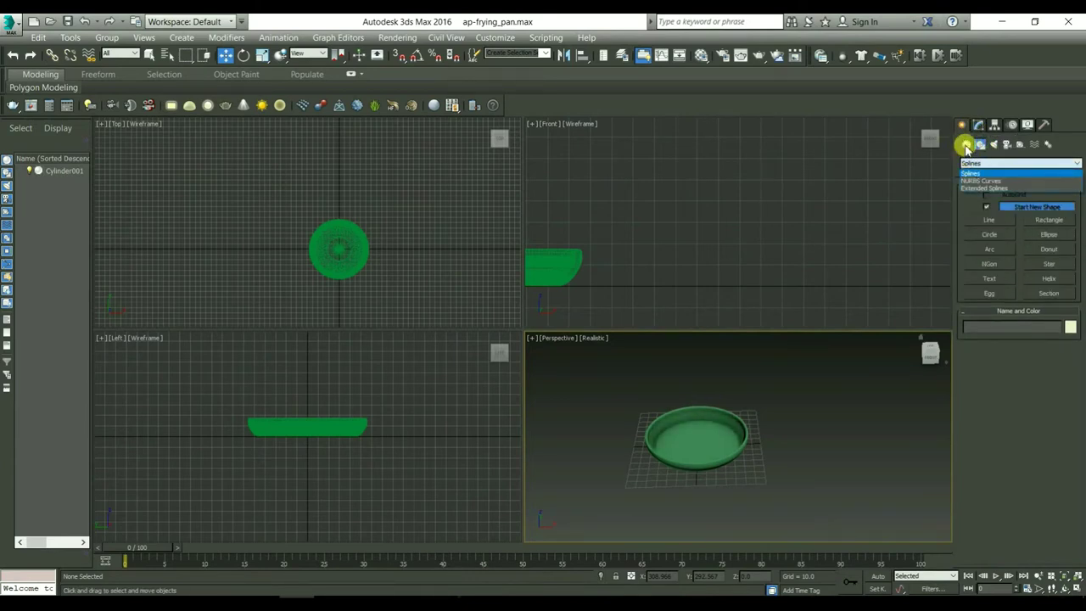
{"action": "left_click", "coordinate": [967, 145]}
{"action": "left_click", "coordinate": [970, 171]}
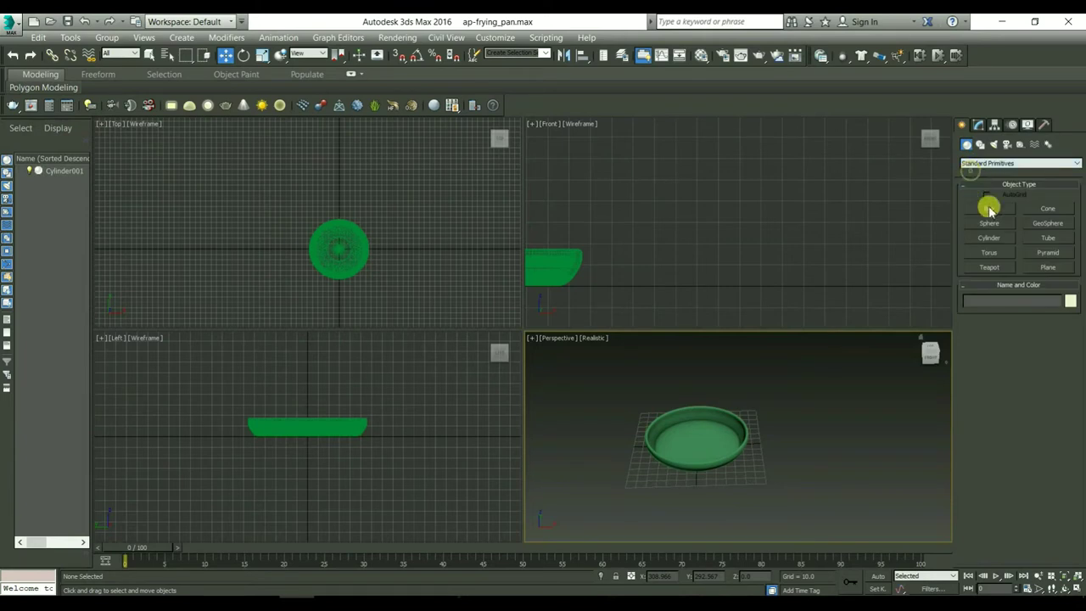
Centre the pan in the Front and Top viewports and pick the Plane primitive.
{"action": "scroll", "coordinate": [608, 253], "scroll_direction": "down", "scroll_amount": 3}
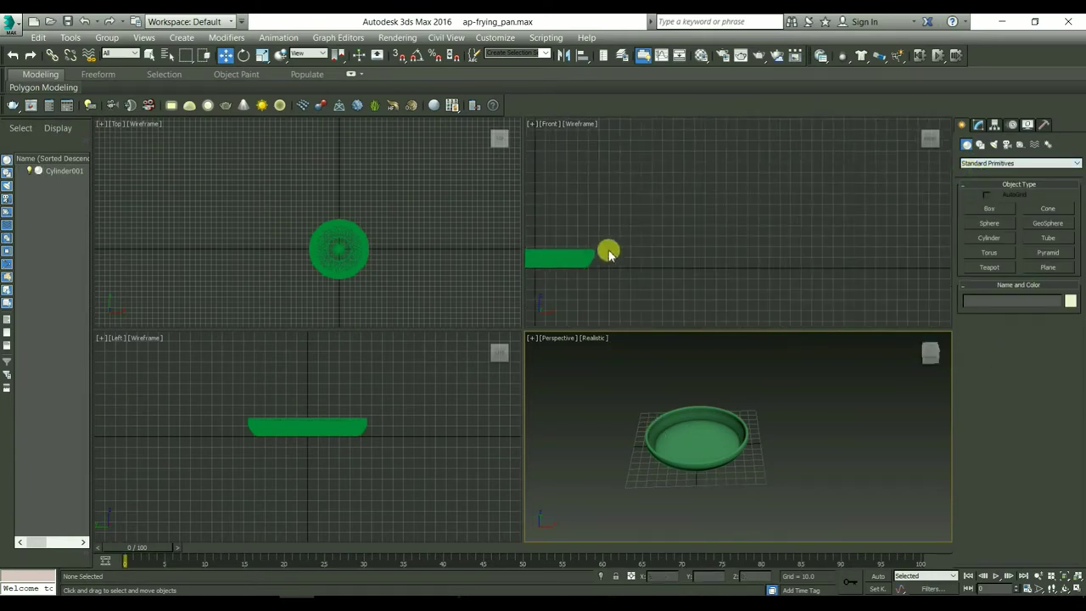
{"action": "mouse_move", "coordinate": [608, 253]}
{"action": "middle_mouse_down"}
{"action": "mouse_move", "coordinate": [764, 243]}
{"action": "mouse_move", "coordinate": [756, 217]}
{"action": "middle_mouse_up"}
{"action": "mouse_move", "coordinate": [339, 245]}
{"action": "middle_mouse_down"}
{"action": "mouse_move", "coordinate": [289, 233]}
{"action": "mouse_move", "coordinate": [326, 235]}
{"action": "middle_mouse_up"}
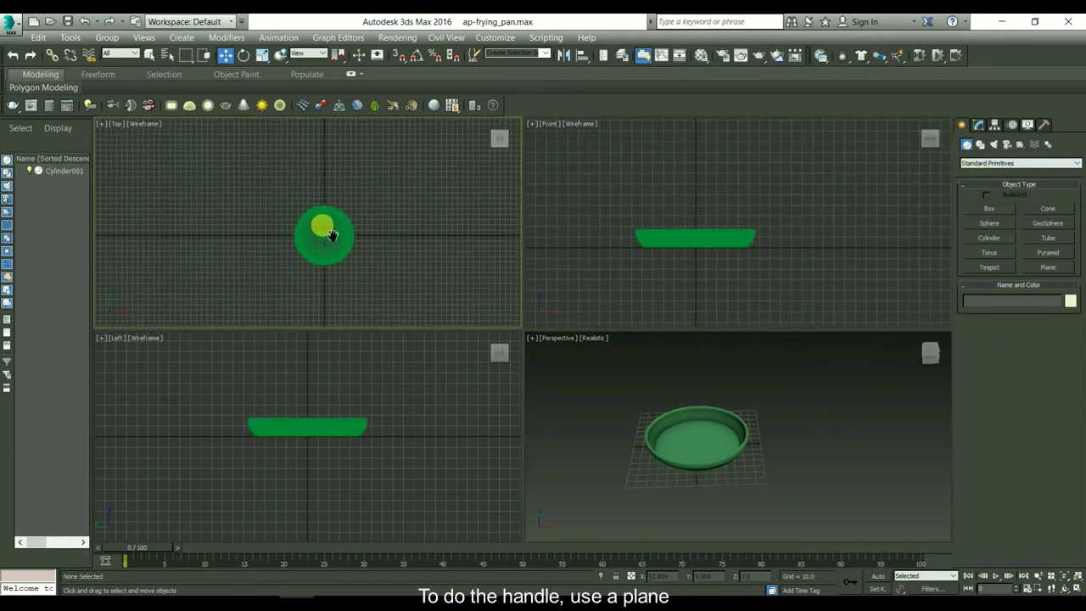
{"action": "left_click", "coordinate": [1039, 268]}
Draw a 4-by-10-segment plane beside the pan in Top view, shortening its length to about 41.
{"action": "mouse_move", "coordinate": [365, 225]}
{"action": "left_mouse_down"}
{"action": "mouse_move", "coordinate": [405, 247]}
{"action": "mouse_move", "coordinate": [467, 239]}
{"action": "mouse_move", "coordinate": [501, 248]}
{"action": "left_mouse_up"}
{"action": "middle_click_drag", "start_coordinate": [489, 241], "coordinate": [453, 246]}
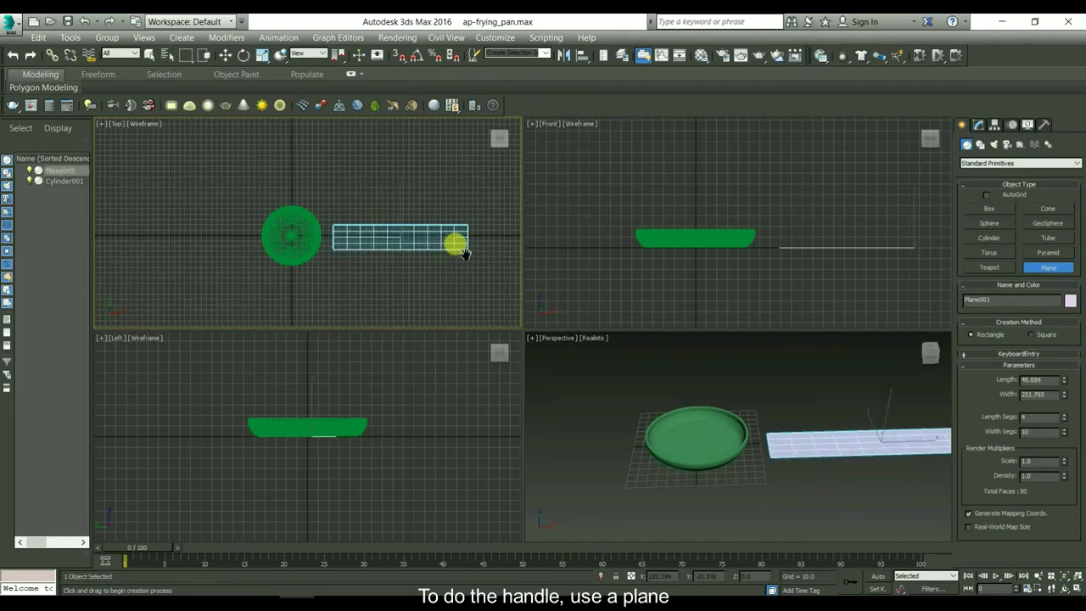
{"action": "mouse_move", "coordinate": [808, 481]}
{"action": "middle_mouse_down"}
{"action": "mouse_move", "coordinate": [769, 468]}
{"action": "mouse_move", "coordinate": [691, 472]}
{"action": "middle_mouse_up"}
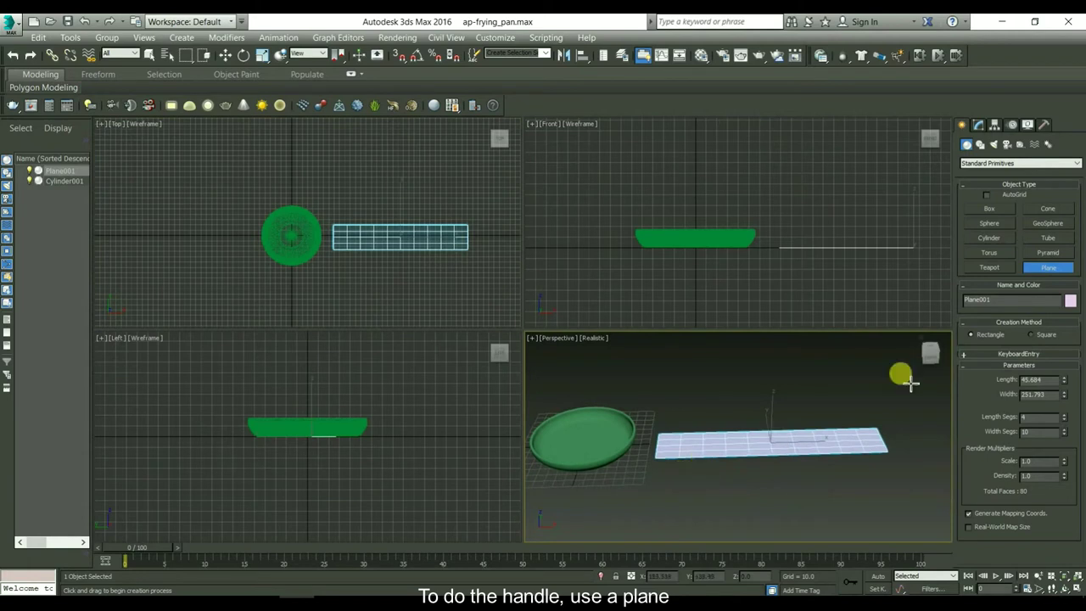
{"action": "left_click_drag", "start_coordinate": [929, 352], "coordinate": [923, 364]}
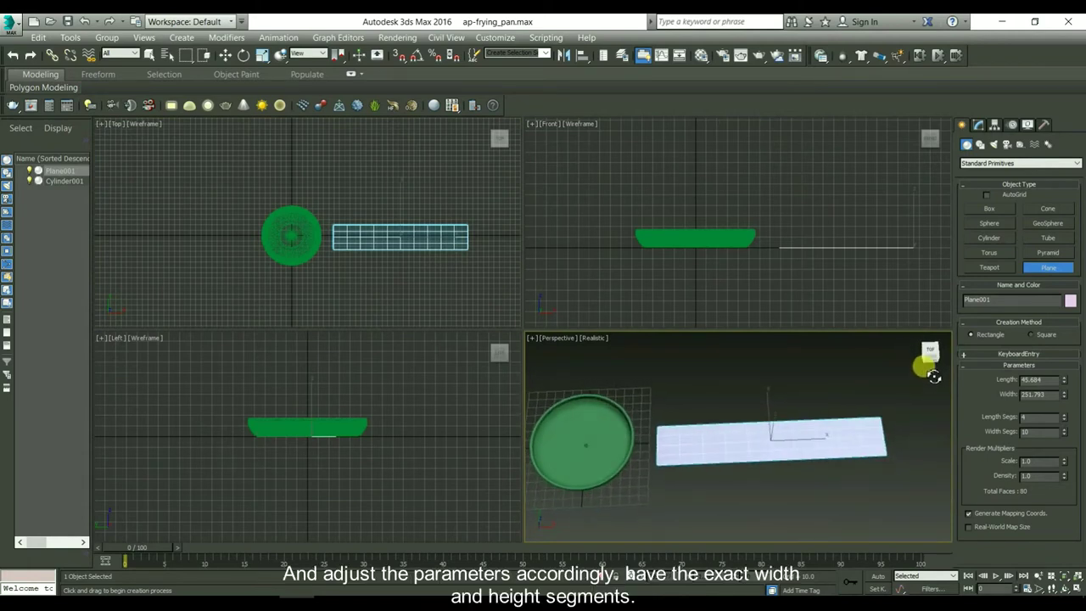
{"action": "left_click", "coordinate": [1037, 380]}
{"action": "left_click_drag", "start_coordinate": [1065, 385], "coordinate": [1065, 407]}
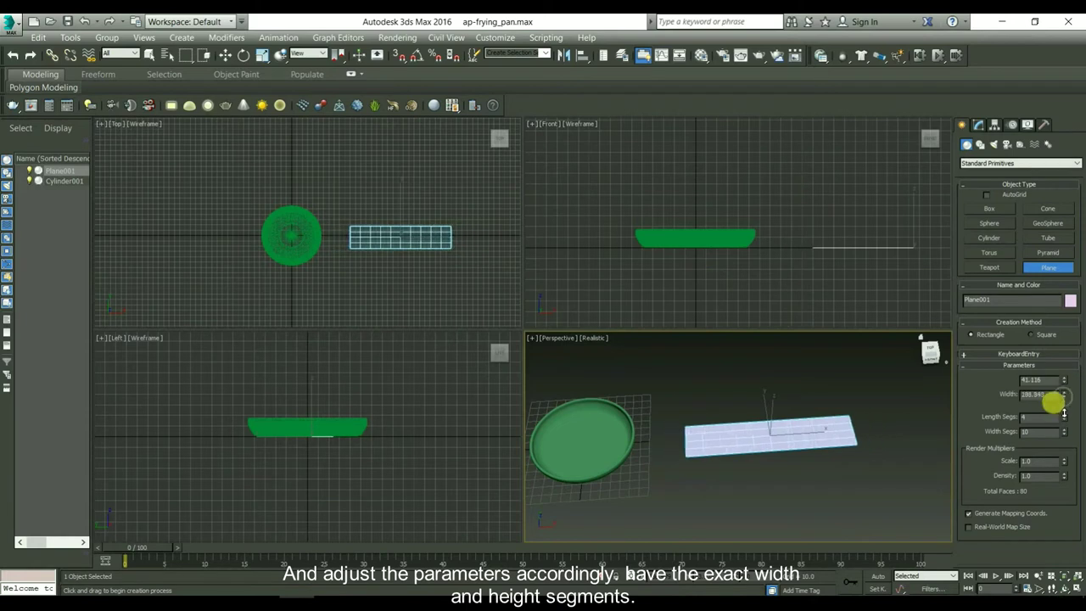
{"action": "key", "text": "e"}
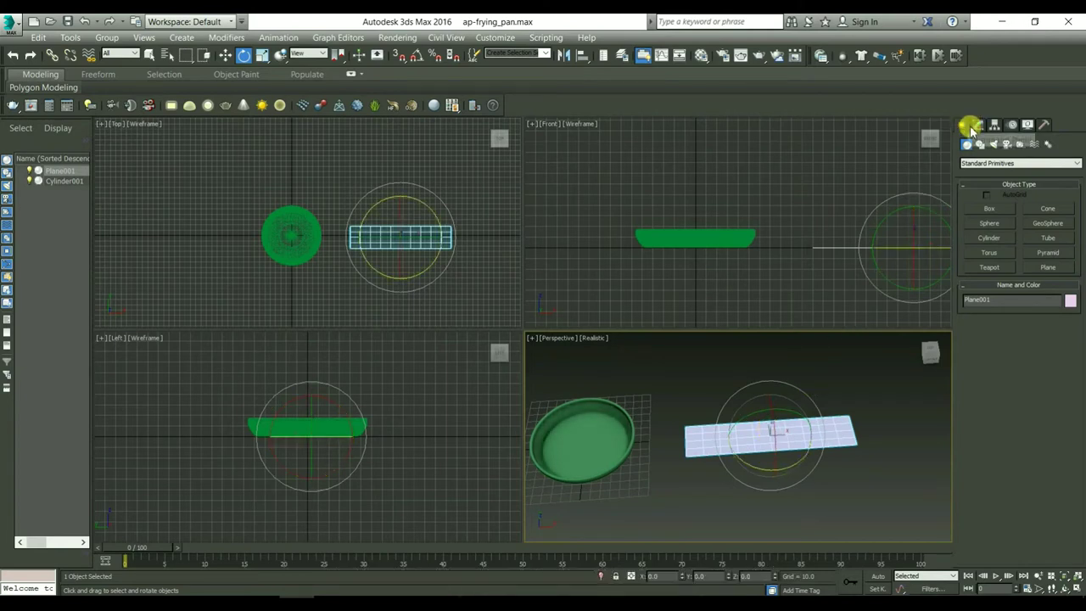
Move the handle plane up against the pan's rim.
{"action": "right_click", "coordinate": [839, 380]}
{"action": "key", "text": "Escape"}
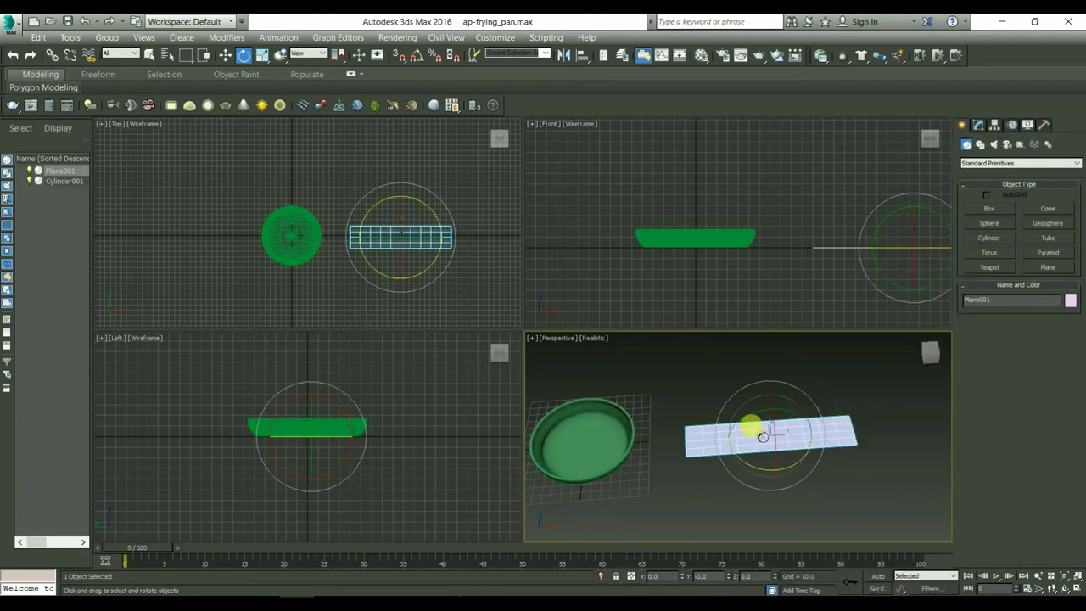
{"action": "key", "text": "w"}
{"action": "mouse_move", "coordinate": [752, 427]}
{"action": "left_mouse_down"}
{"action": "mouse_move", "coordinate": [726, 435]}
{"action": "mouse_move", "coordinate": [715, 425]}
{"action": "left_mouse_up"}
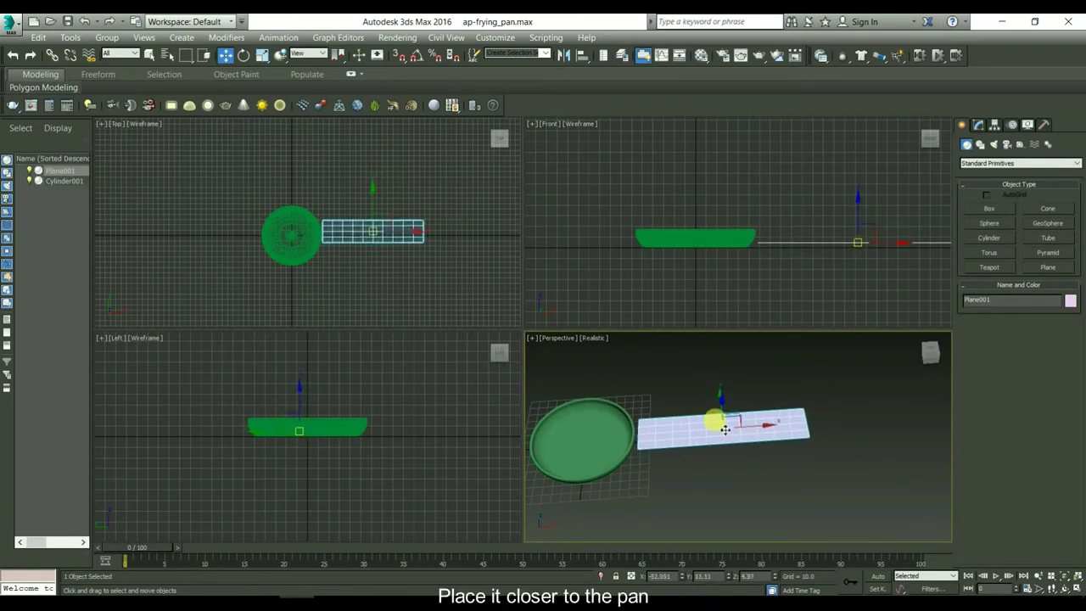
Convert the handle plane to an Editable Poly at Vertex level.
{"action": "left_click", "coordinate": [979, 125]}
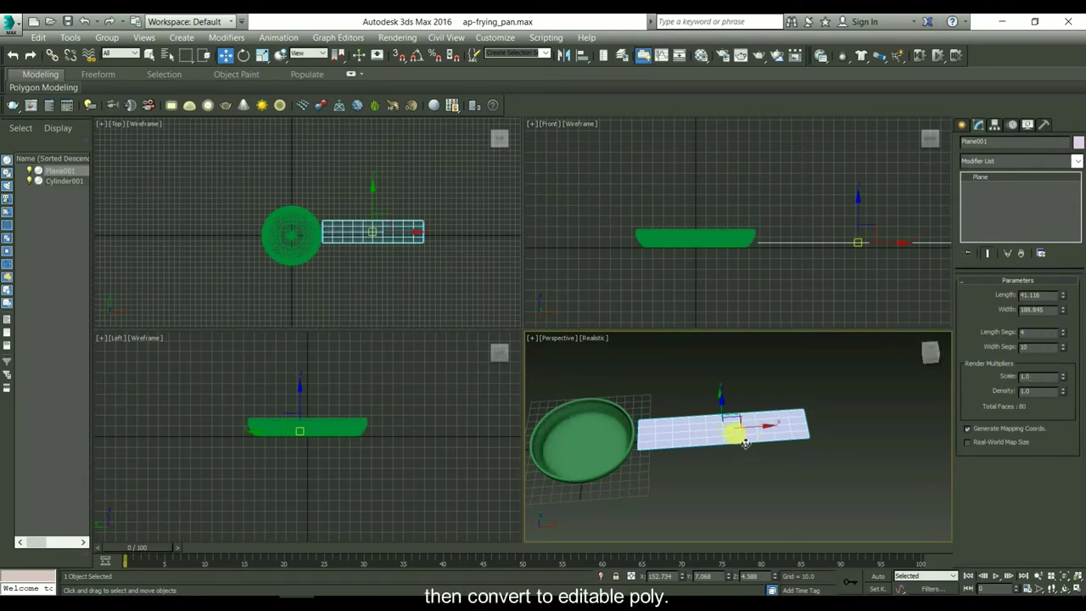
{"action": "right_click", "coordinate": [747, 380]}
{"action": "mouse_move", "coordinate": [772, 522]}
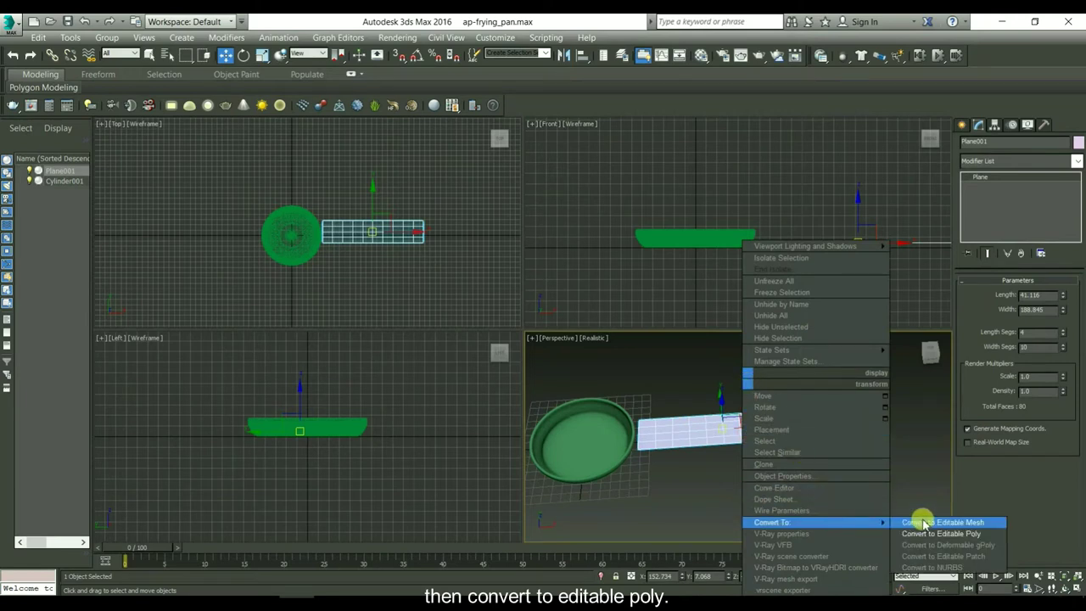
{"action": "left_click", "coordinate": [930, 533]}
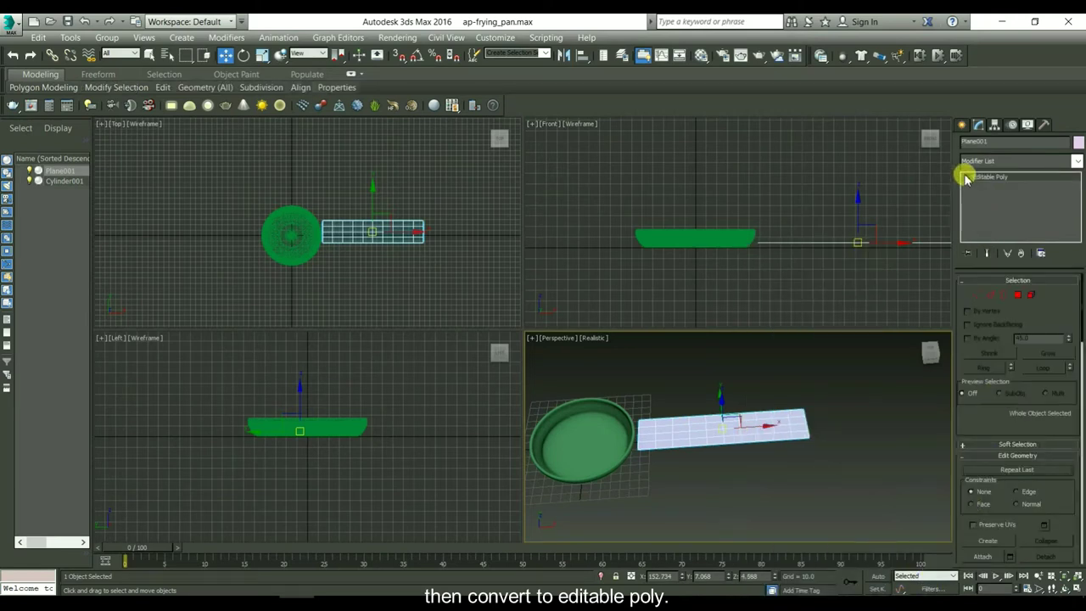
{"action": "left_click", "coordinate": [985, 186]}
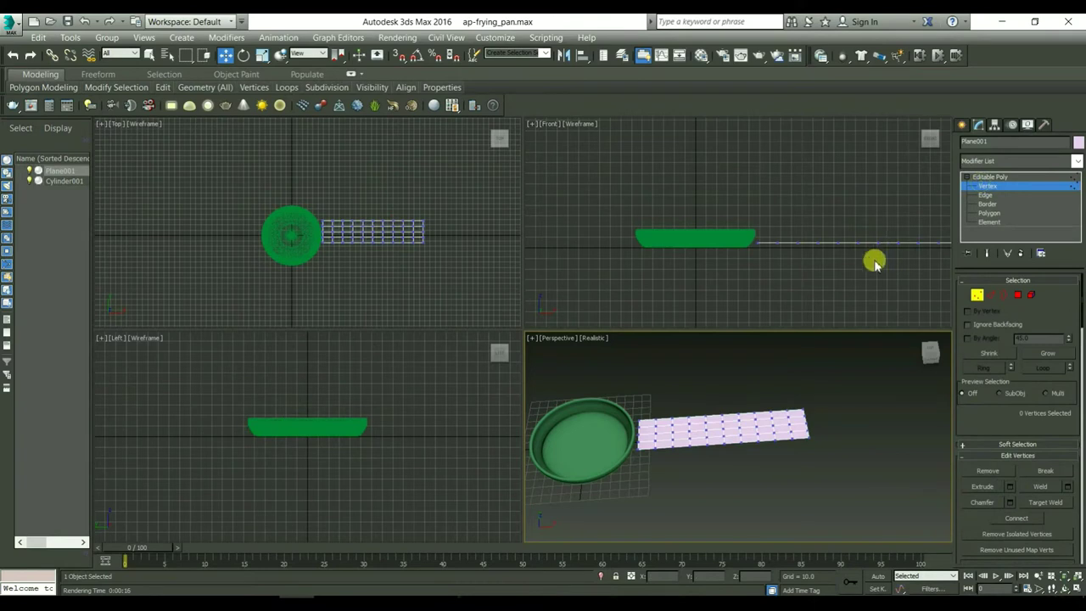
In the Front view, raise the plane's vertices away from the pan.
{"action": "mouse_move", "coordinate": [868, 286]}
{"action": "middle_mouse_down"}
{"action": "mouse_move", "coordinate": [764, 293]}
{"action": "mouse_move", "coordinate": [720, 274]}
{"action": "middle_mouse_up"}
{"action": "scroll", "coordinate": [711, 264], "scroll_direction": "up", "scroll_amount": 2}
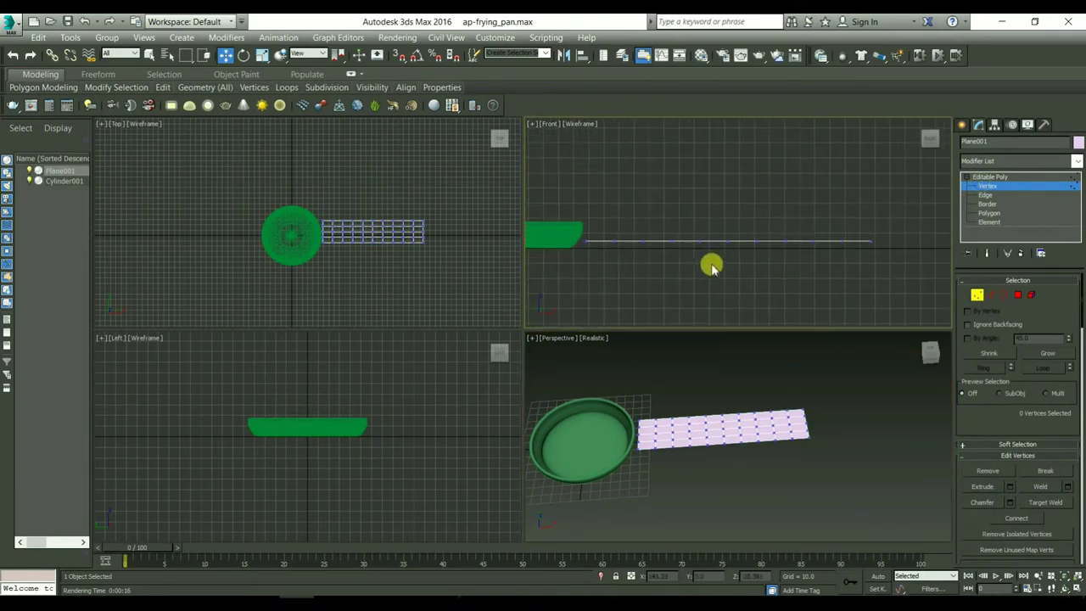
{"action": "left_click_drag", "start_coordinate": [636, 226], "coordinate": [882, 272]}
{"action": "mouse_move", "coordinate": [762, 206]}
{"action": "left_mouse_down"}
{"action": "mouse_move", "coordinate": [770, 186]}
{"action": "mouse_move", "coordinate": [761, 227]}
{"action": "left_mouse_up"}
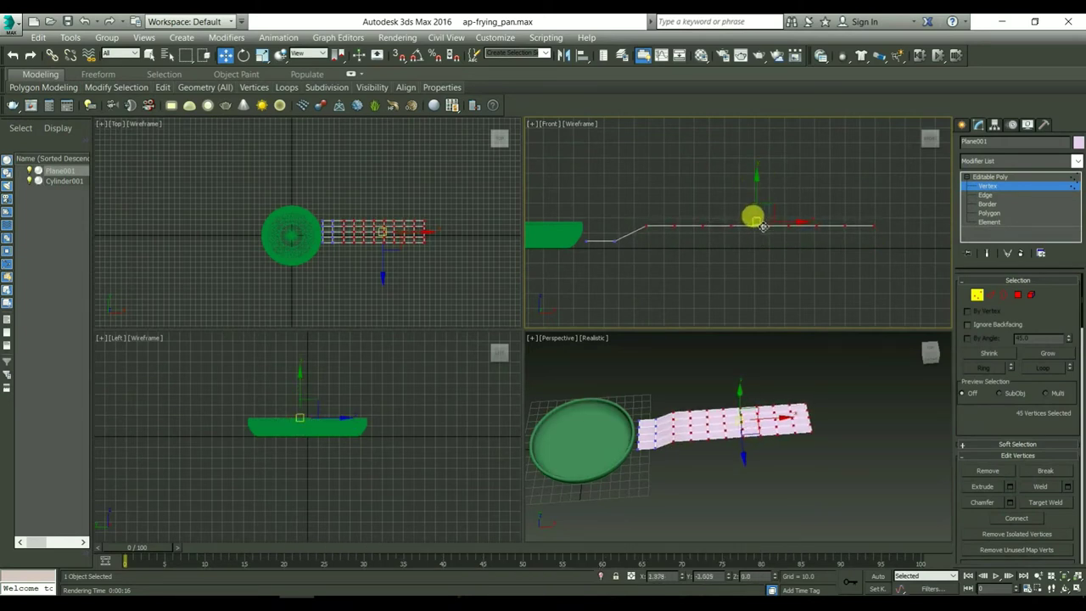
Lift the outer handle vertices slightly higher to form a gentle arch.
{"action": "left_click_drag", "start_coordinate": [666, 213], "coordinate": [852, 257]}
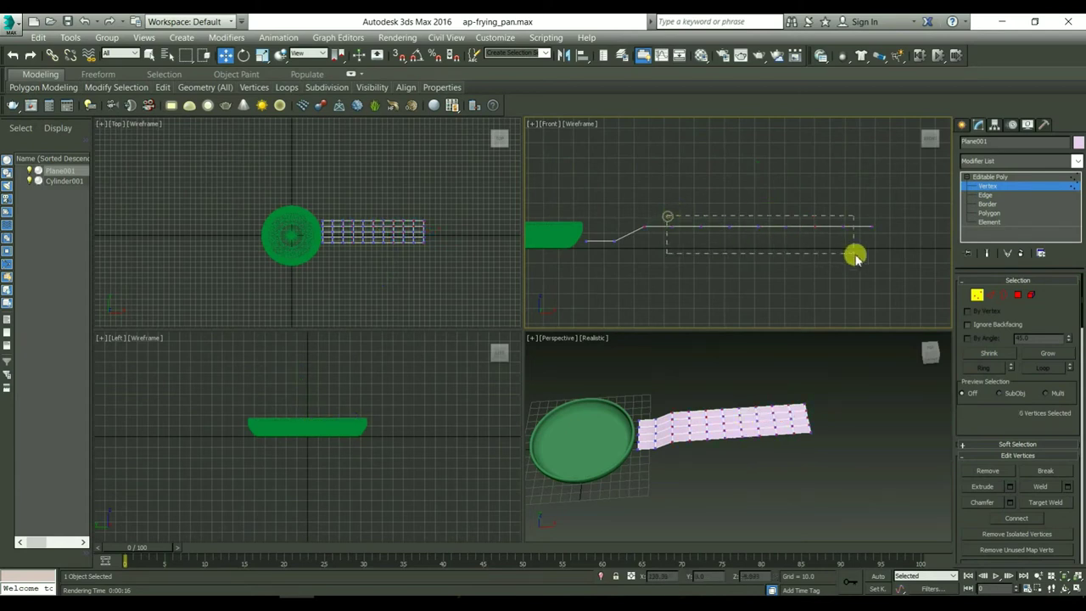
{"action": "left_click_drag", "start_coordinate": [753, 182], "coordinate": [764, 190]}
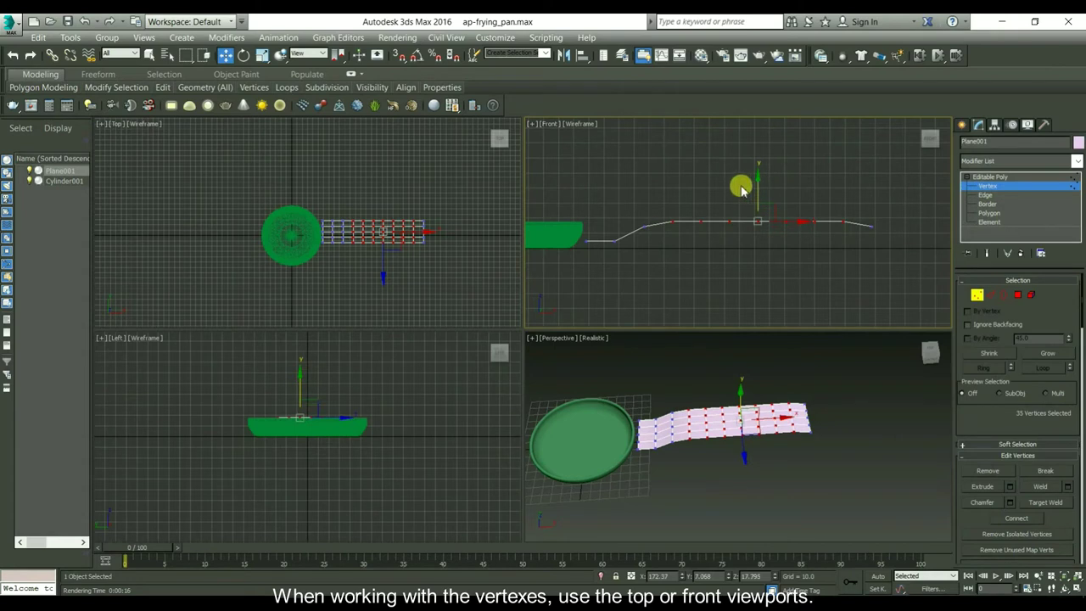
{"action": "left_click", "coordinate": [725, 184]}
{"action": "left_click_drag", "start_coordinate": [688, 208], "coordinate": [819, 245]}
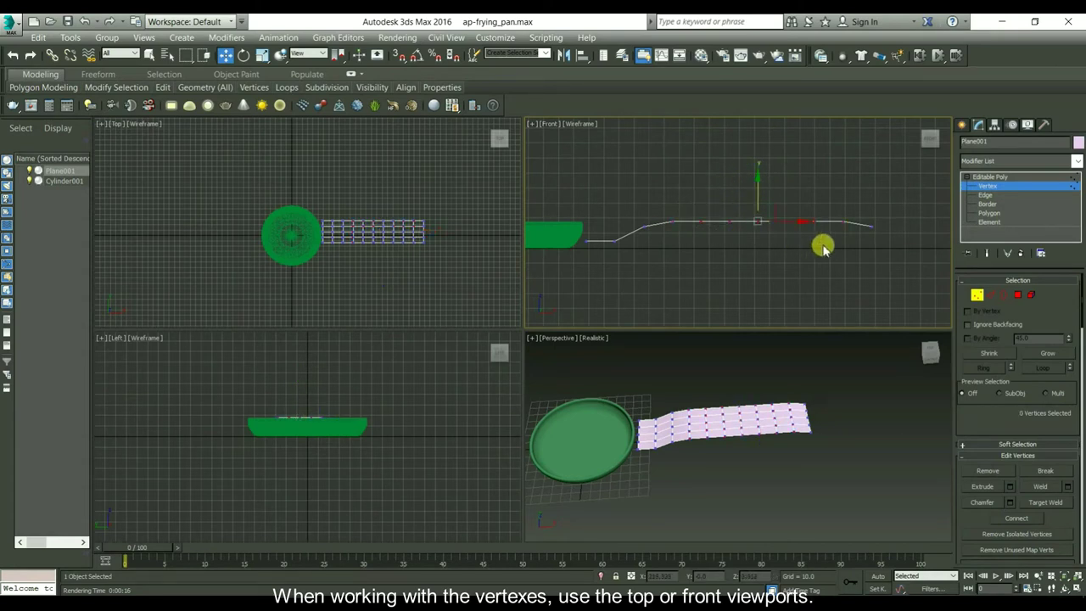
{"action": "left_click_drag", "start_coordinate": [760, 198], "coordinate": [762, 197]}
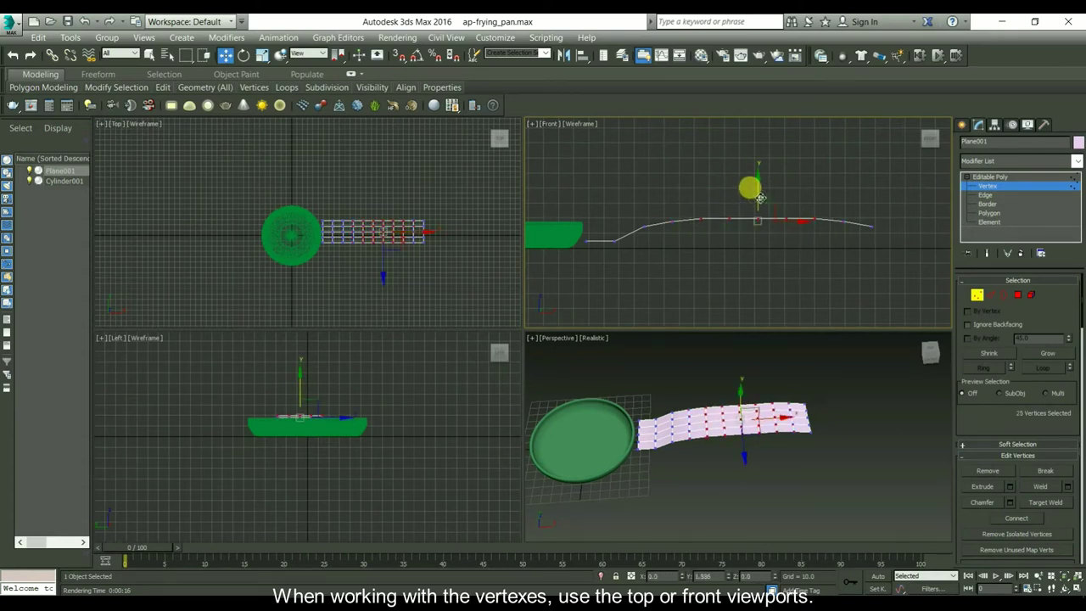
{"action": "left_click", "coordinate": [722, 190]}
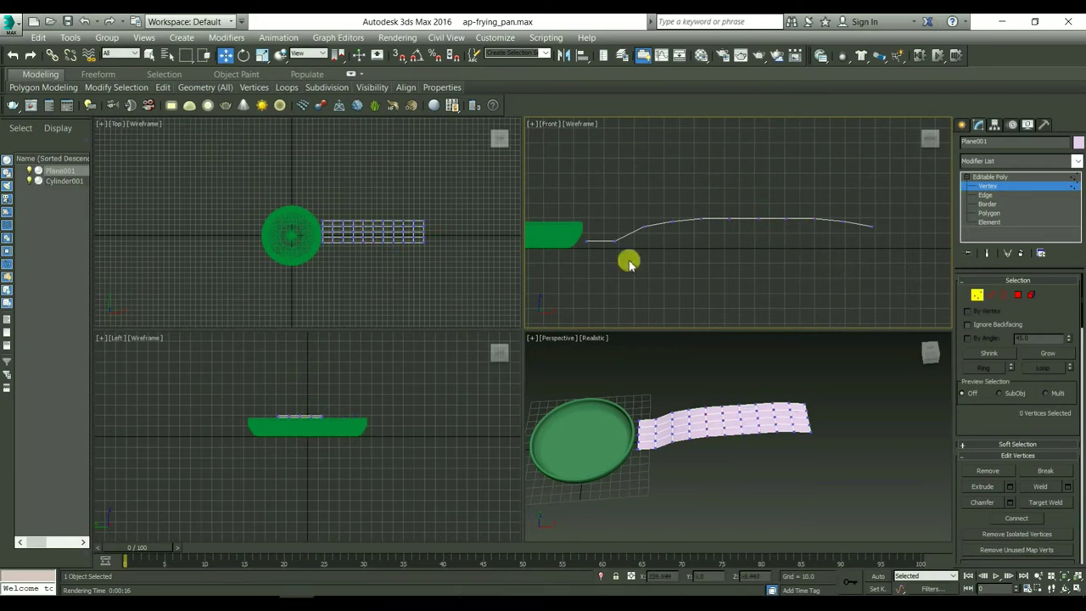
{"action": "scroll", "coordinate": [422, 270], "scroll_direction": "up", "scroll_amount": 3}
{"action": "scroll", "coordinate": [402, 242], "scroll_direction": "up", "scroll_amount": 1}
In the Top view, pull the end vertices out into a rounded tip.
{"action": "scroll", "coordinate": [441, 254], "scroll_direction": "up", "scroll_amount": 1}
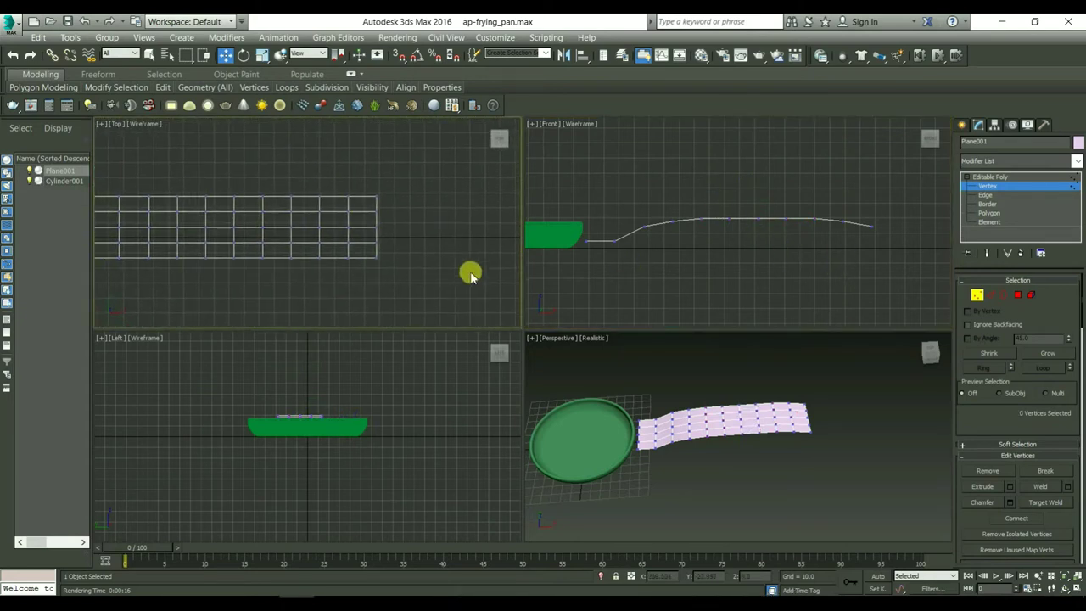
{"action": "left_click_drag", "start_coordinate": [371, 243], "coordinate": [419, 229]}
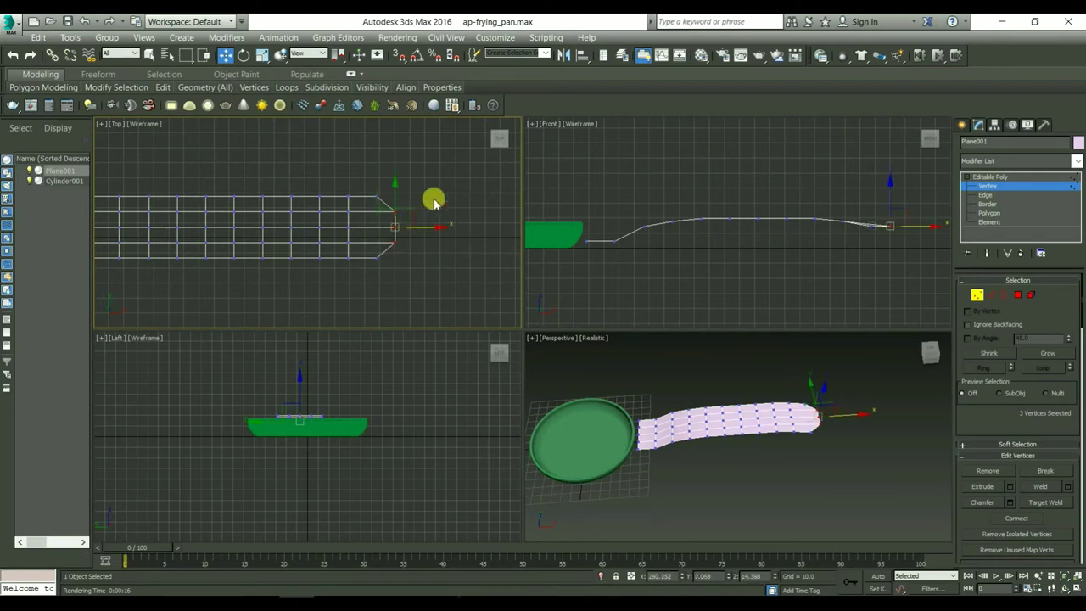
{"action": "left_click", "coordinate": [408, 222]}
{"action": "left_click", "coordinate": [395, 229]}
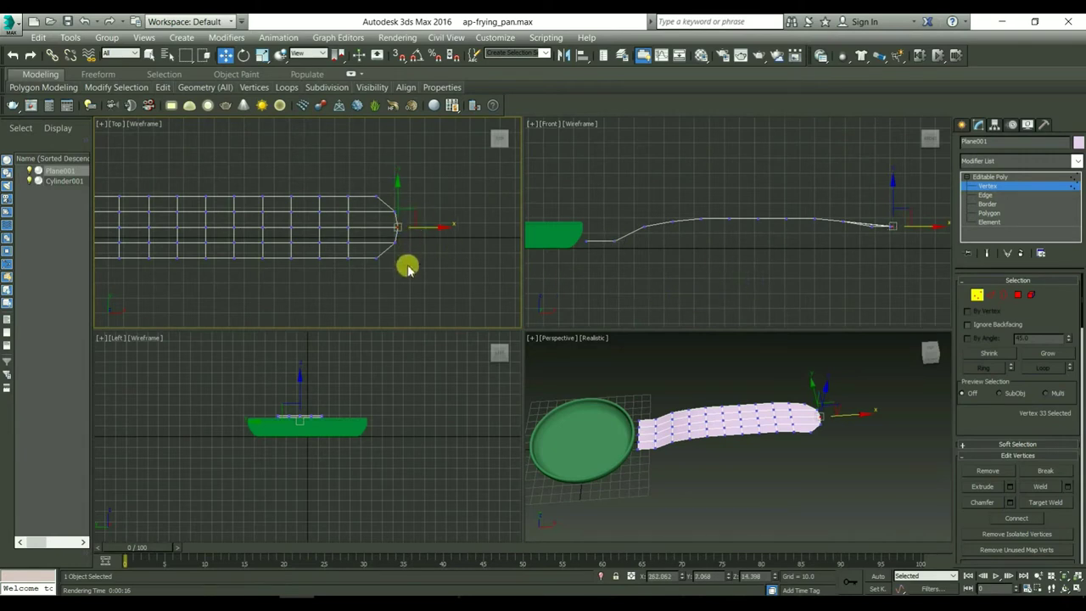
In the Front view, adjust the tip vertices so the handle slopes down at its end.
{"action": "scroll", "coordinate": [798, 238], "scroll_direction": "up", "scroll_amount": 3}
{"action": "left_click", "coordinate": [843, 233]}
{"action": "mouse_move", "coordinate": [843, 233]}
{"action": "middle_mouse_down"}
{"action": "mouse_move", "coordinate": [739, 236]}
{"action": "mouse_move", "coordinate": [758, 230]}
{"action": "middle_mouse_up"}
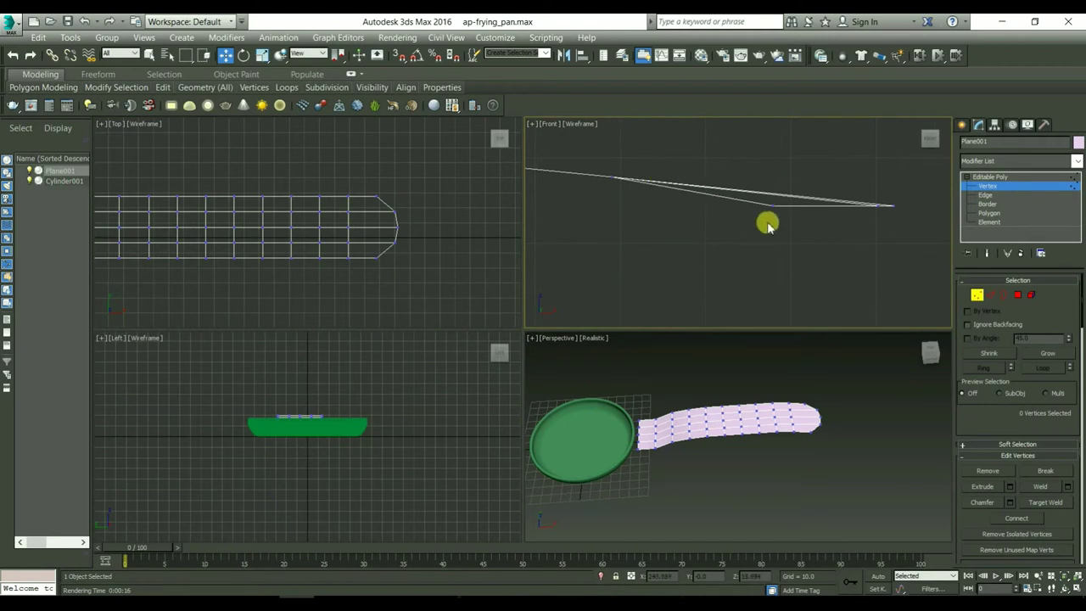
{"action": "mouse_move", "coordinate": [768, 224]}
{"action": "left_mouse_down"}
{"action": "mouse_move", "coordinate": [760, 202]}
{"action": "mouse_move", "coordinate": [778, 198]}
{"action": "left_mouse_up"}
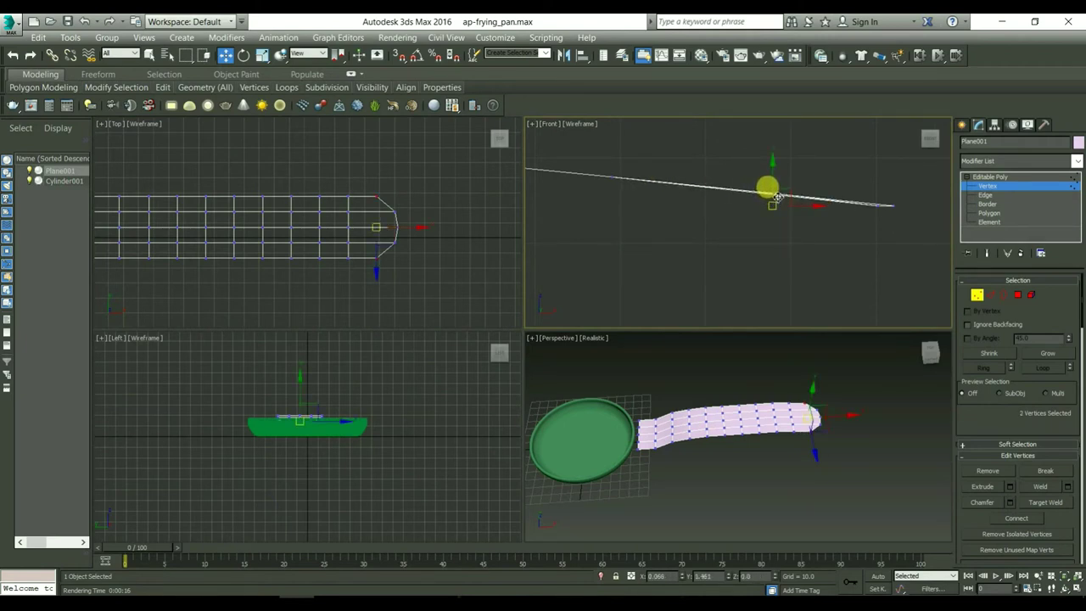
{"action": "left_click", "coordinate": [760, 252]}
{"action": "scroll", "coordinate": [758, 257], "scroll_direction": "down", "scroll_amount": 2}
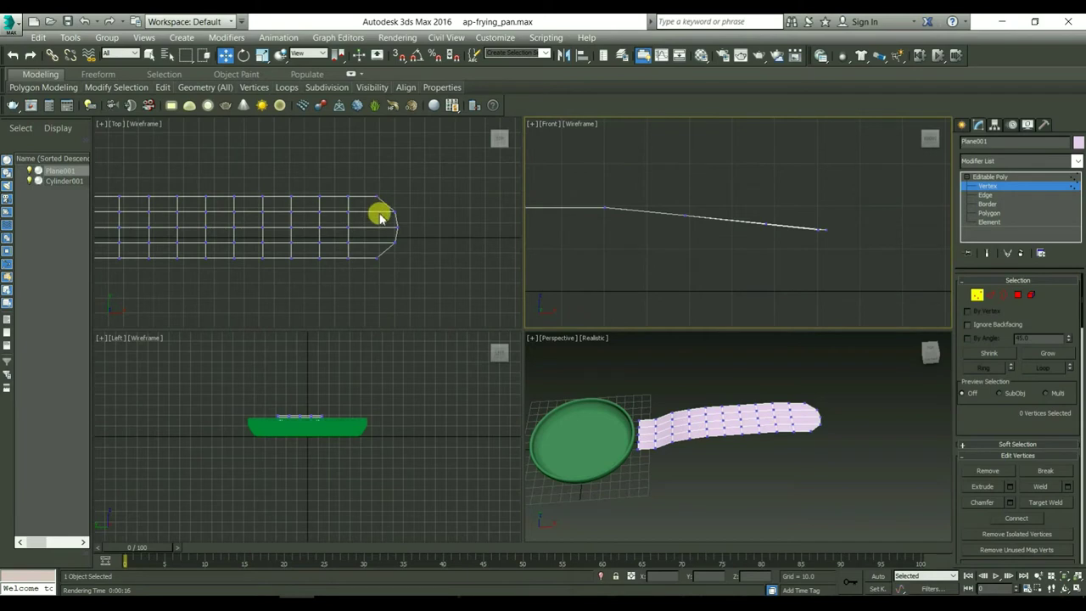
{"action": "scroll", "coordinate": [395, 222], "scroll_direction": "down", "scroll_amount": 2}
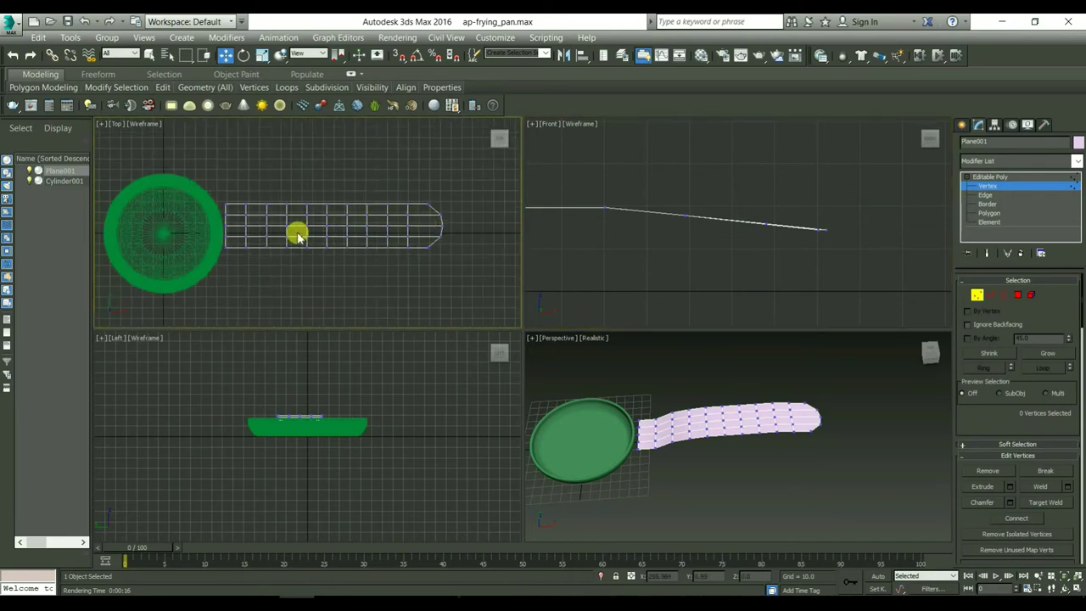
{"action": "middle_click_drag", "start_coordinate": [739, 230], "coordinate": [885, 244]}
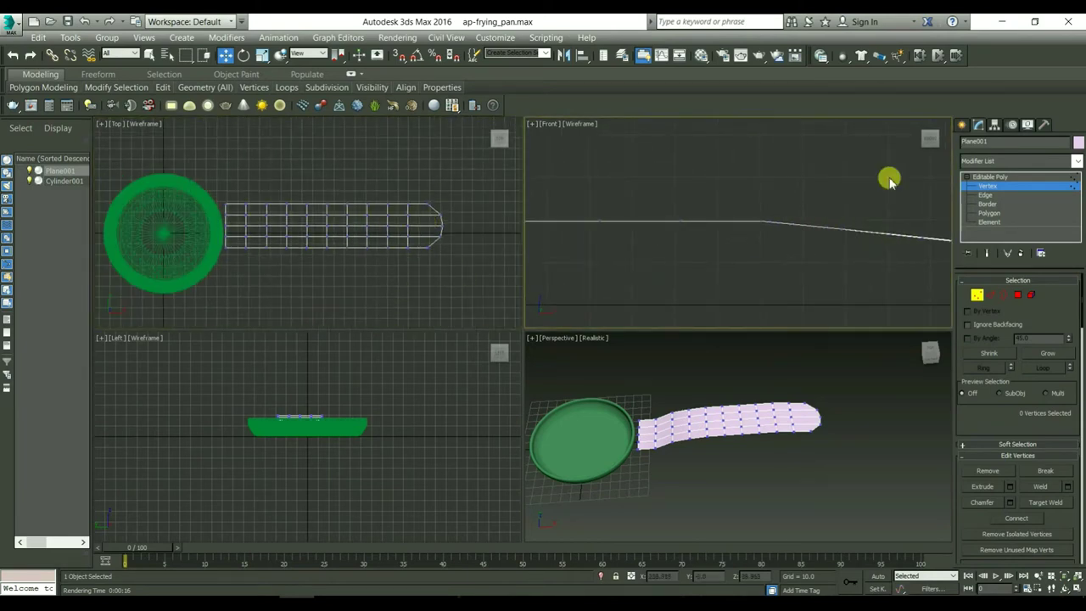
Add a Shell modifier to the handle with inner amount 3.2 and outer amount 1.22.
{"action": "left_click", "coordinate": [982, 160]}
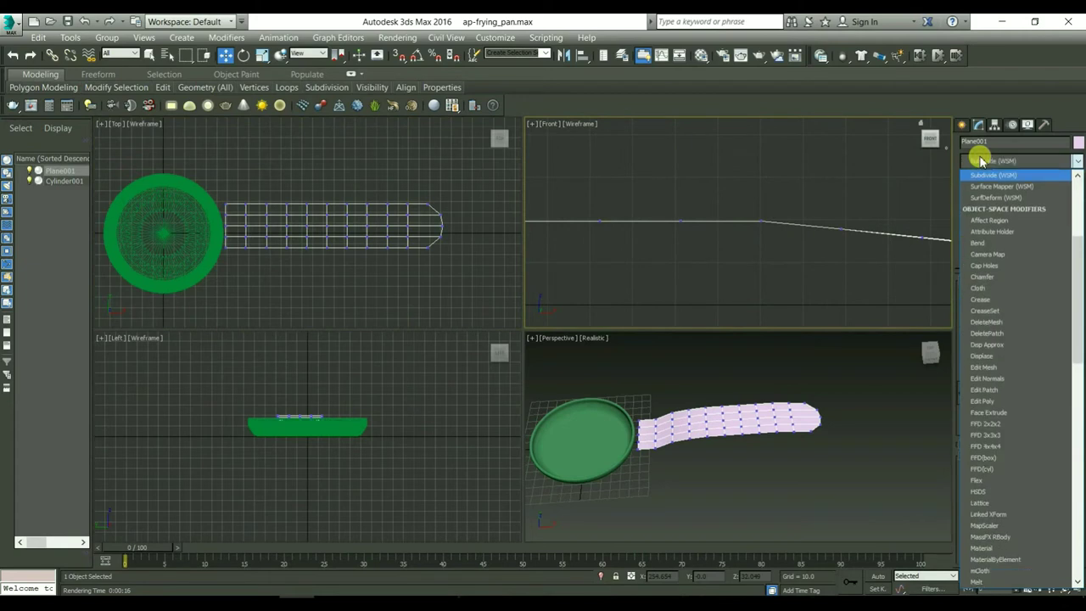
{"action": "type", "text": "sh"}
{"action": "left_click", "coordinate": [982, 176]}
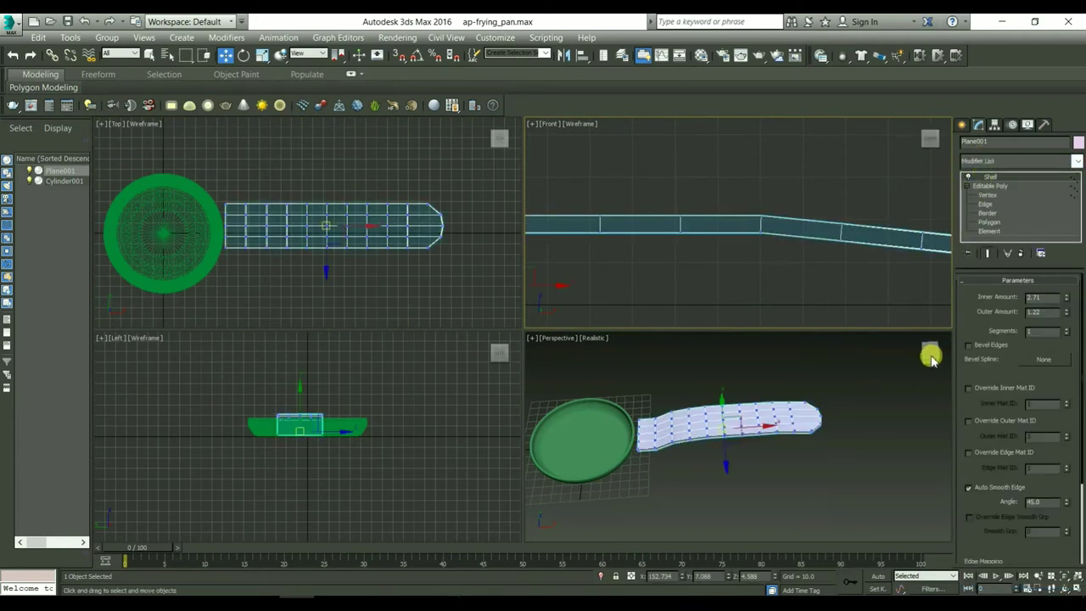
{"action": "left_click_drag", "start_coordinate": [931, 359], "coordinate": [921, 328]}
{"action": "key", "text": "z"}
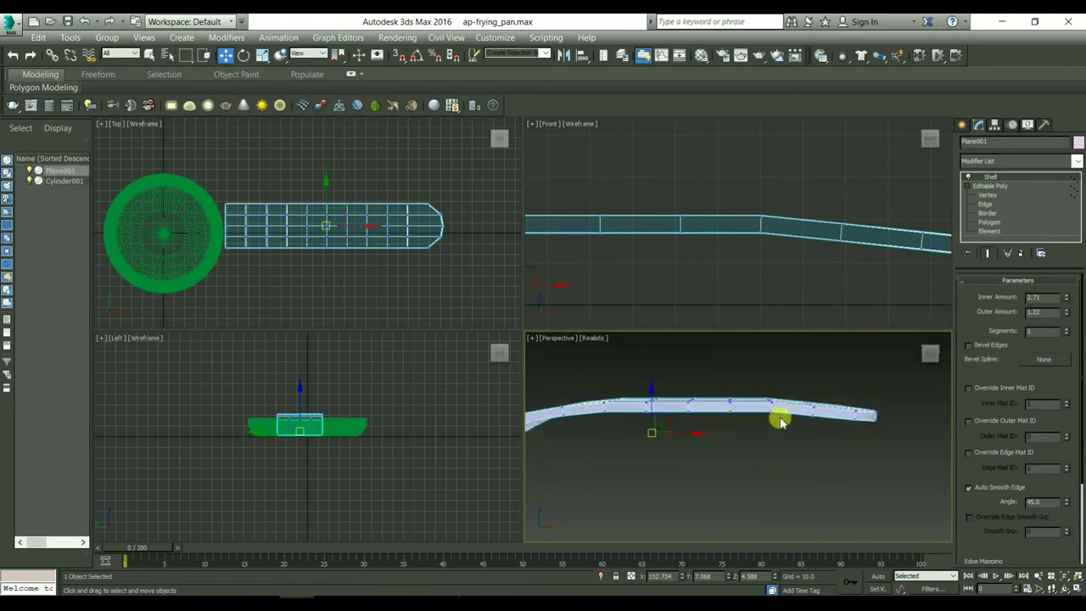
{"action": "left_click_drag", "start_coordinate": [1067, 300], "coordinate": [1067, 274]}
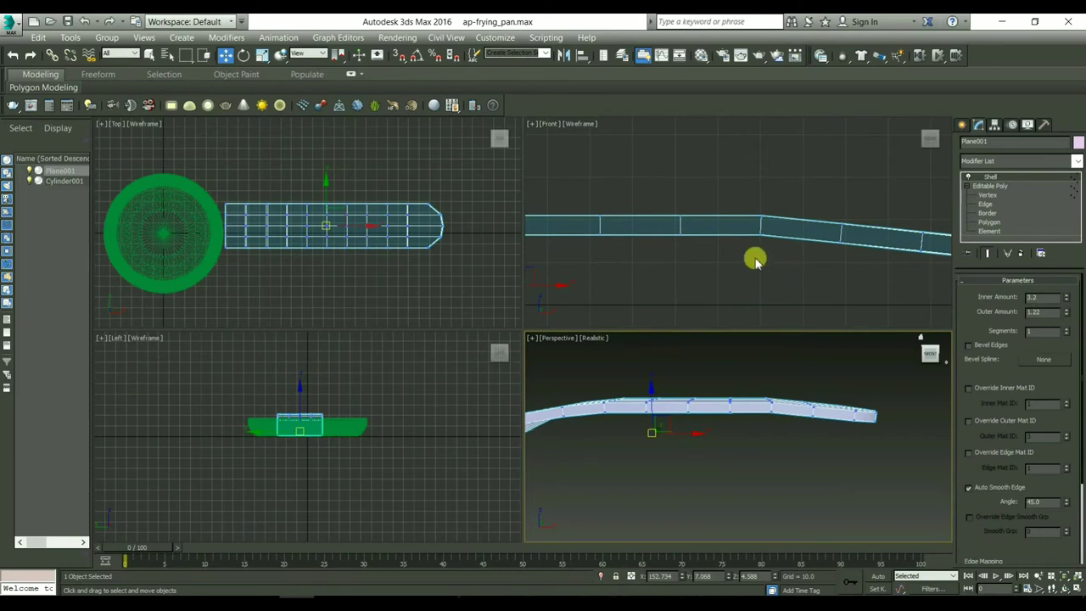
{"action": "scroll", "coordinate": [734, 260], "scroll_direction": "down", "scroll_amount": 1}
{"action": "scroll", "coordinate": [777, 274], "scroll_direction": "down", "scroll_amount": 1}
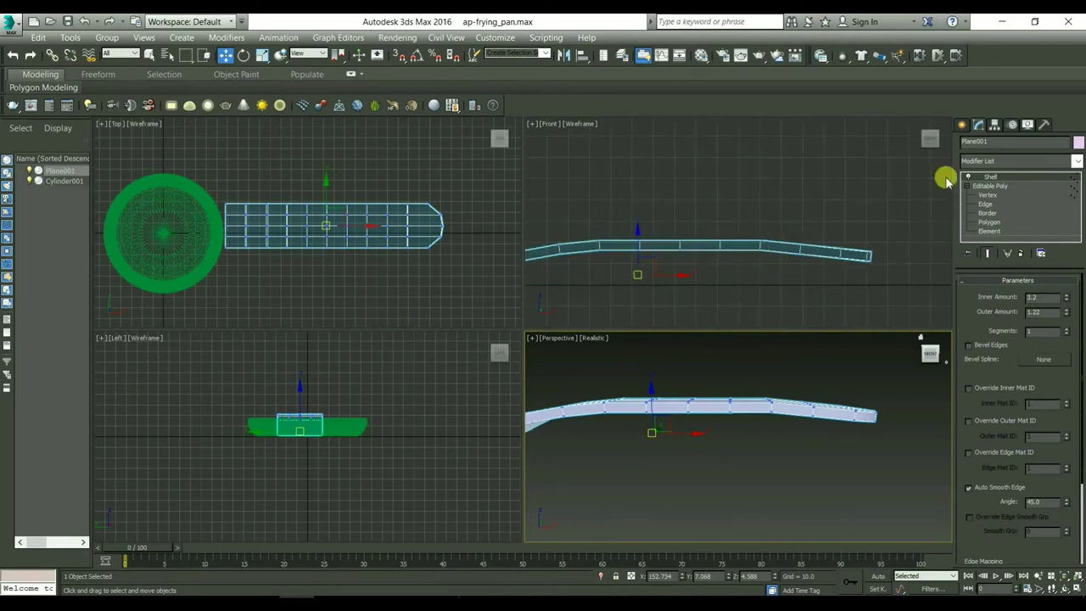
{"action": "left_click_drag", "start_coordinate": [931, 141], "coordinate": [930, 140]}
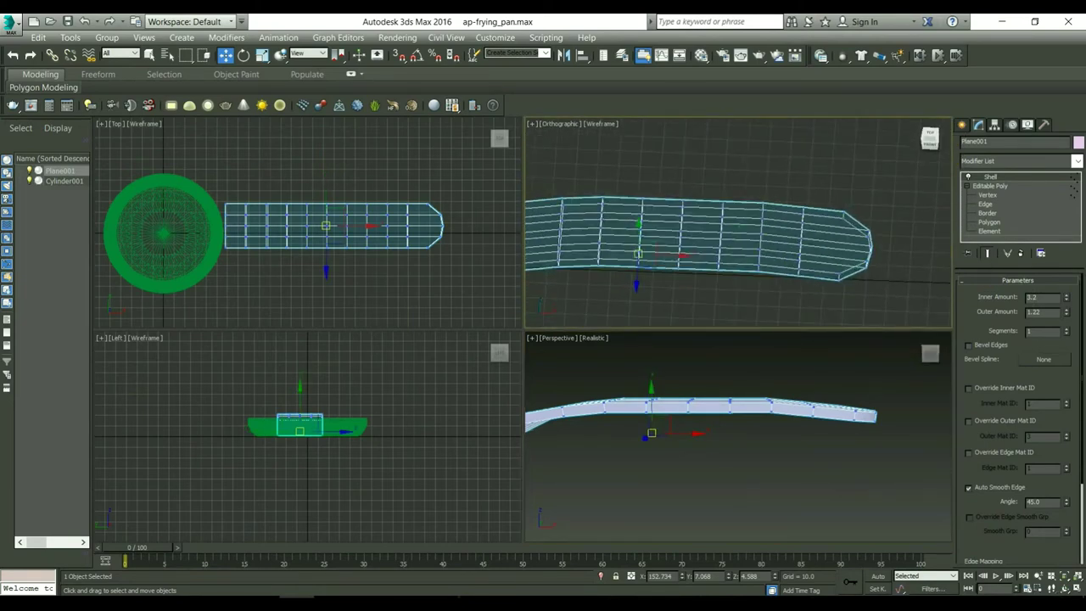
{"action": "key", "text": "f"}
{"action": "mouse_move", "coordinate": [933, 356]}
{"action": "left_mouse_down"}
{"action": "mouse_move", "coordinate": [927, 376]}
{"action": "mouse_move", "coordinate": [907, 368]}
{"action": "left_mouse_up"}
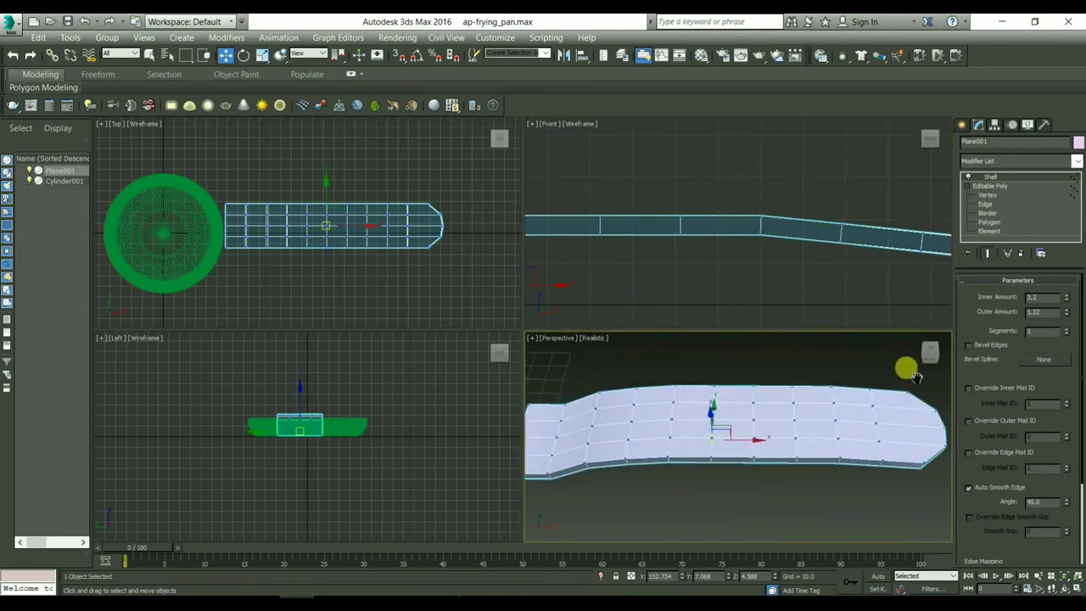
At Edge level, marquee-select the lengthwise edge rows along the handle, 21 edges total.
{"action": "left_click", "coordinate": [986, 204]}
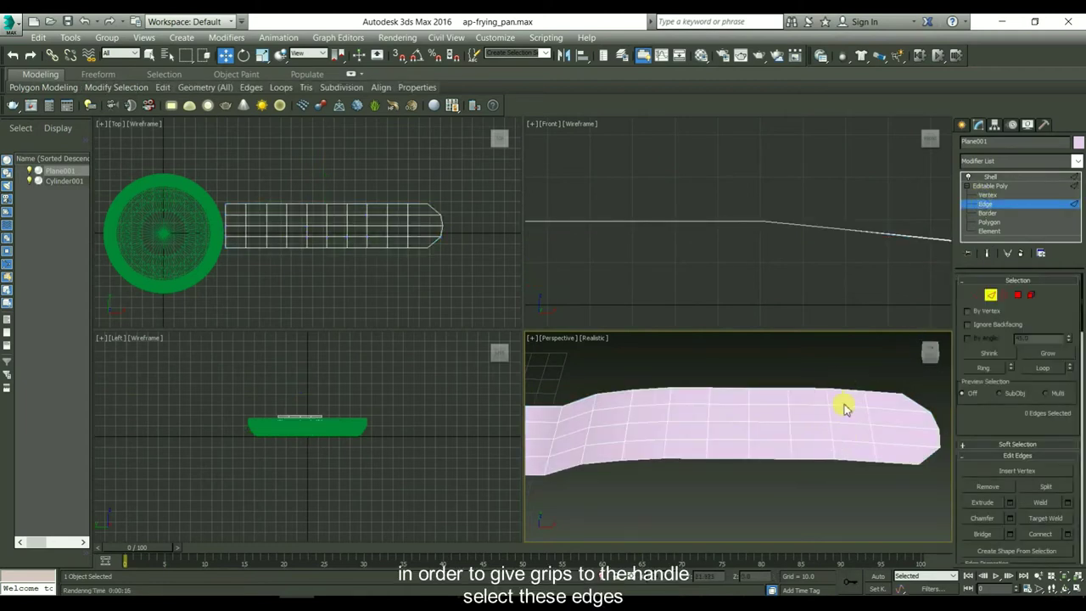
{"action": "scroll", "coordinate": [359, 198], "scroll_direction": "up", "scroll_amount": 3}
{"action": "scroll", "coordinate": [395, 217], "scroll_direction": "down", "scroll_amount": 1}
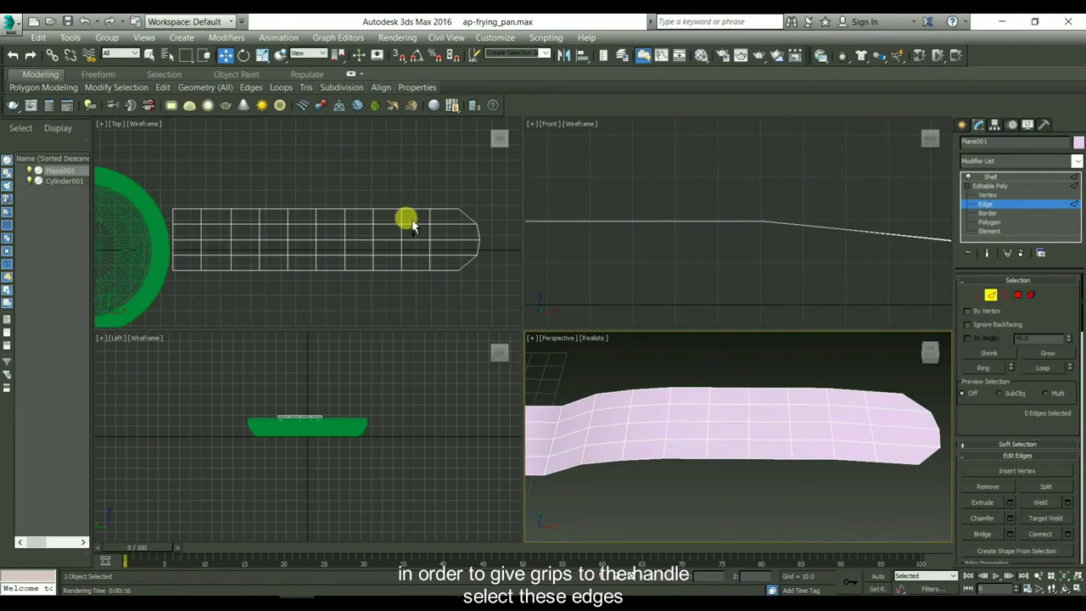
{"action": "left_click_drag", "start_coordinate": [411, 223], "coordinate": [424, 259]}
{"action": "left_click_drag", "start_coordinate": [380, 222], "coordinate": [405, 263]}
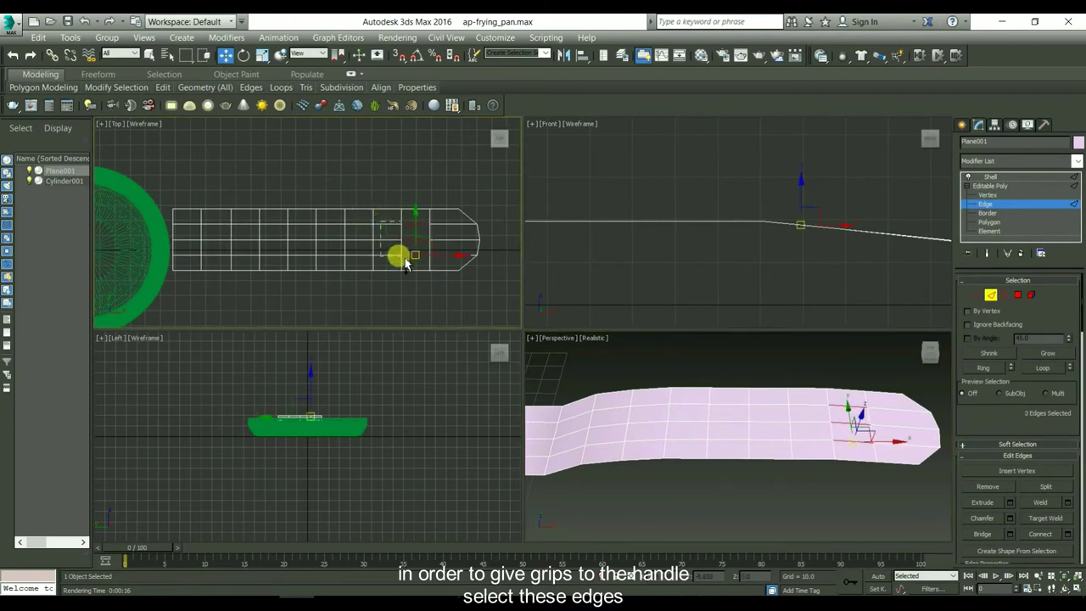
{"action": "left_click", "coordinate": [397, 280]}
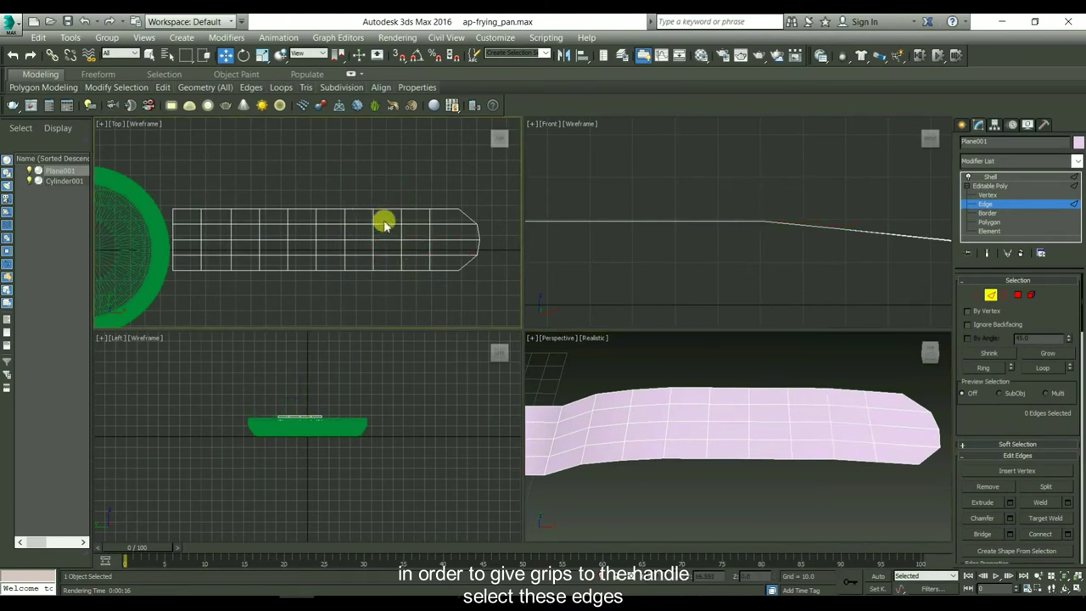
{"action": "mouse_move", "coordinate": [387, 254]}
{"action": "left_mouse_down"}
{"action": "mouse_move", "coordinate": [417, 218]}
{"action": "mouse_move", "coordinate": [368, 226]}
{"action": "mouse_move", "coordinate": [343, 276]}
{"action": "mouse_move", "coordinate": [316, 275]}
{"action": "left_mouse_up"}
{"action": "left_click_drag", "start_coordinate": [314, 233], "coordinate": [269, 275], "text": "ctrl"}
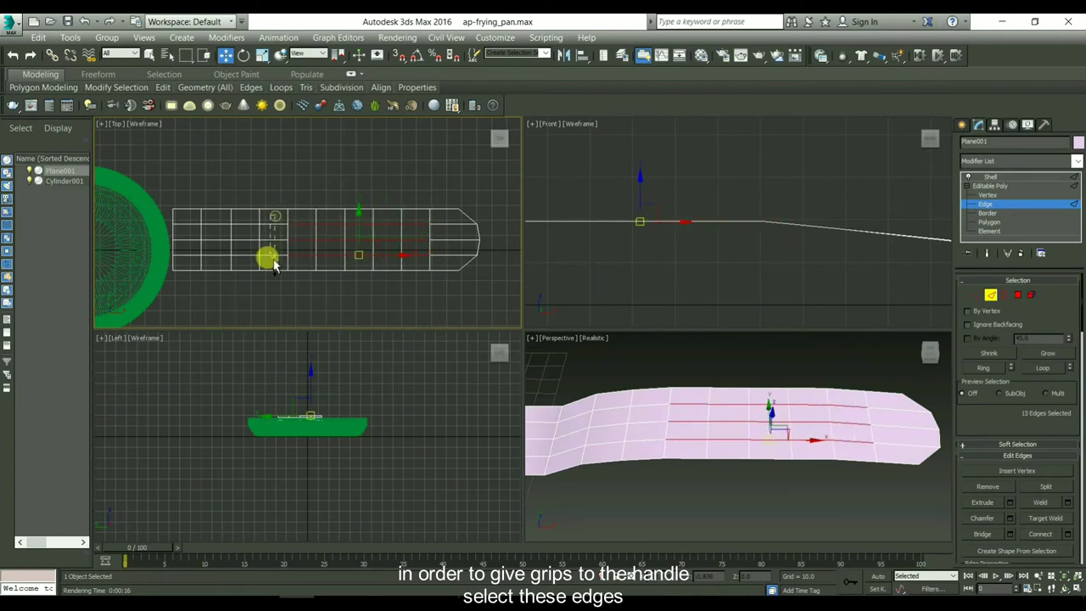
{"action": "left_click", "coordinate": [274, 265], "text": "ctrl"}
{"action": "left_click", "coordinate": [245, 262], "text": "ctrl"}
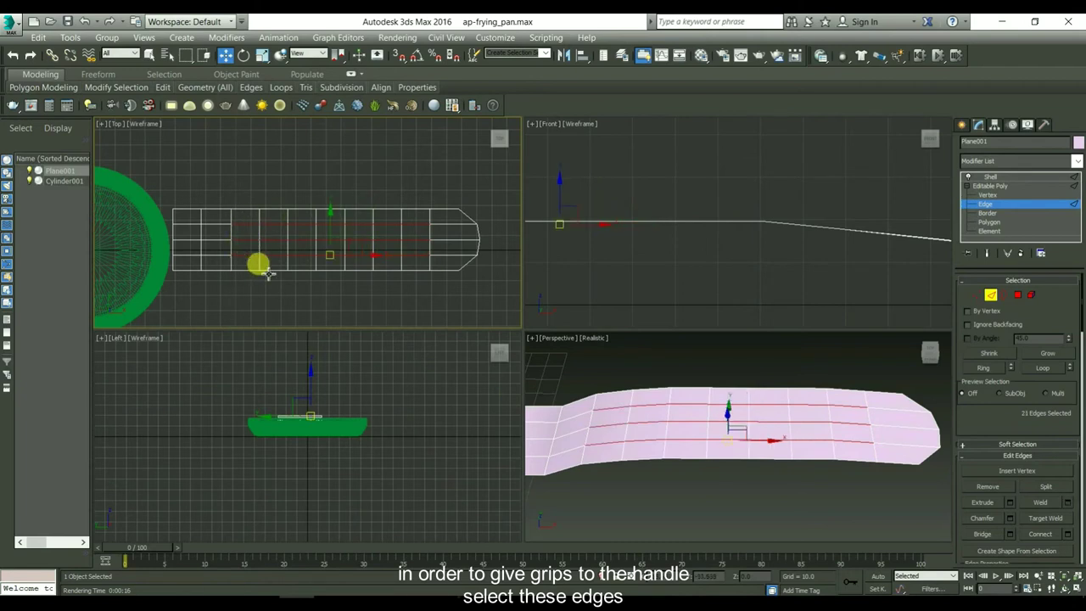
{"action": "middle_click_drag", "start_coordinate": [561, 437], "coordinate": [614, 439], "text": "alt"}
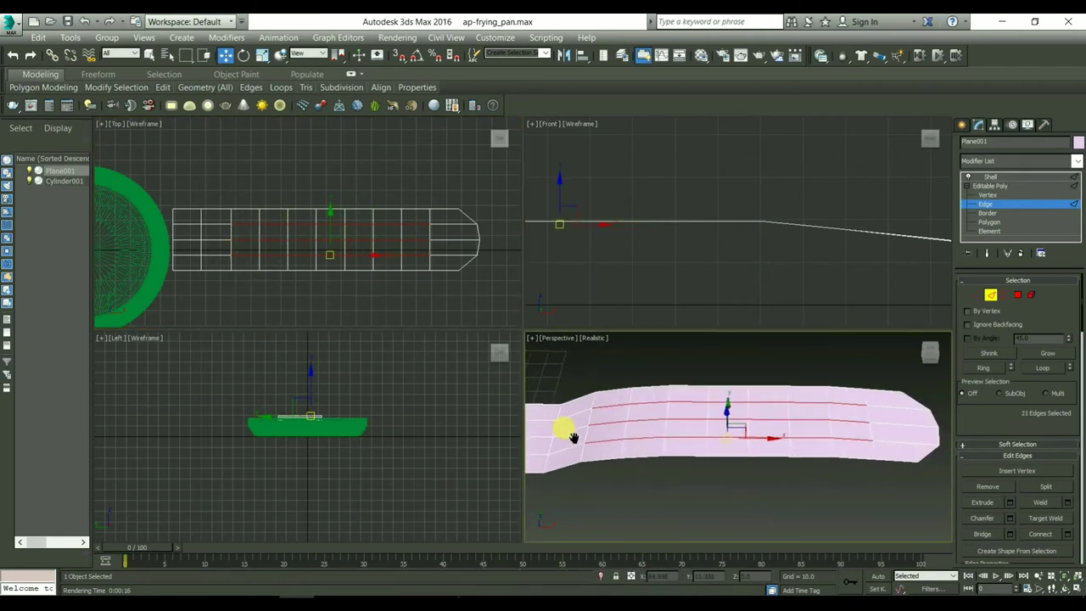
Extrude the selected handle edges with height about -2.056 and width 3 to cut grooves.
{"action": "left_click", "coordinate": [1008, 502]}
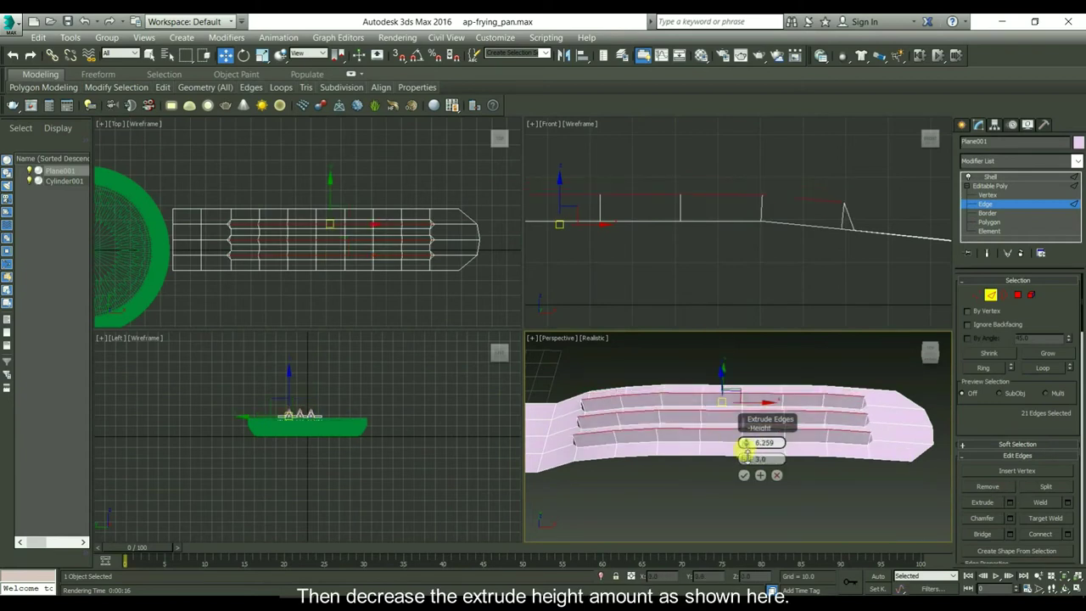
{"action": "left_click_drag", "start_coordinate": [747, 459], "coordinate": [749, 474]}
{"action": "scroll", "coordinate": [696, 280], "scroll_direction": "down", "scroll_amount": 3}
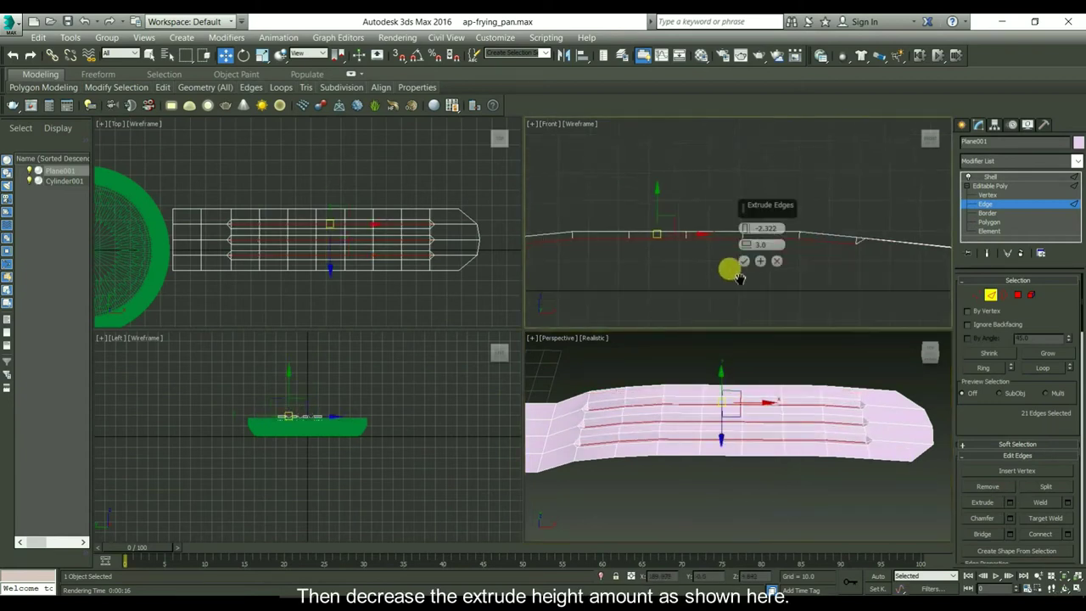
{"action": "scroll", "coordinate": [737, 280], "scroll_direction": "down", "scroll_amount": 2}
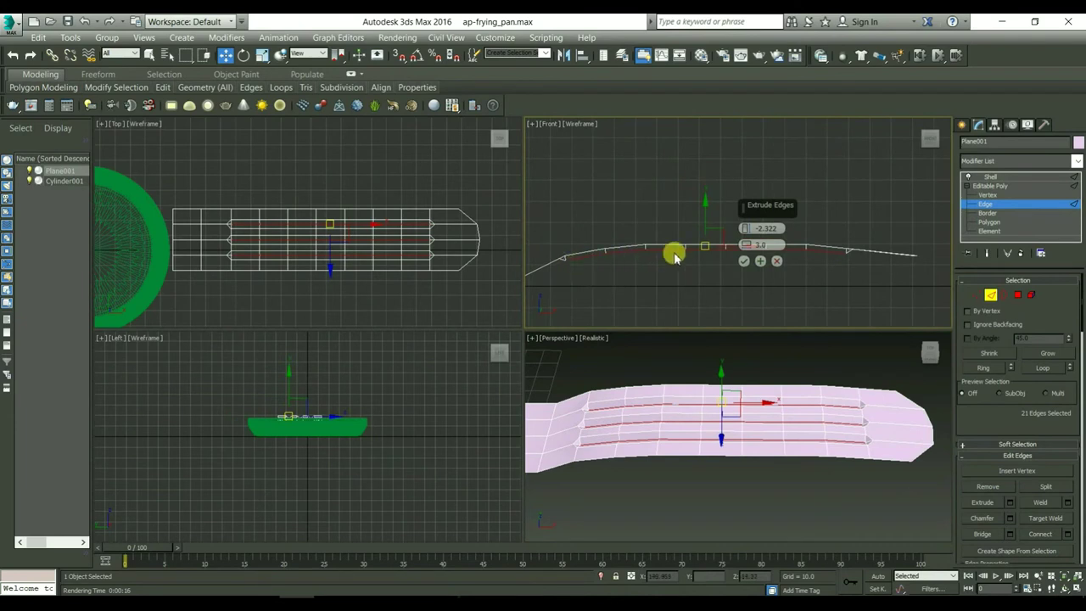
{"action": "left_click", "coordinate": [824, 252]}
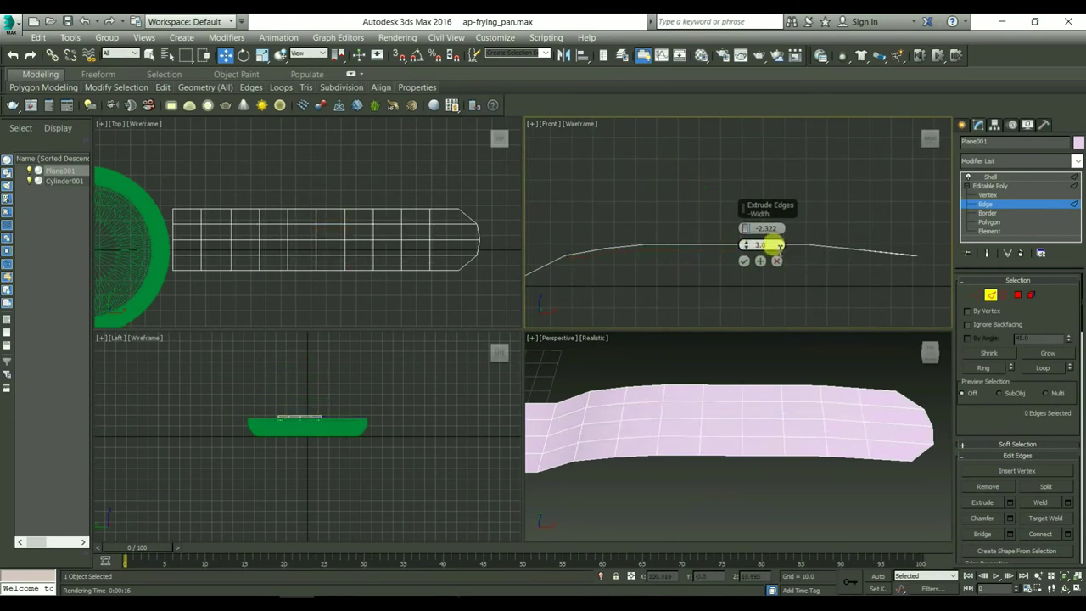
{"action": "key", "text": "ctrl+z"}
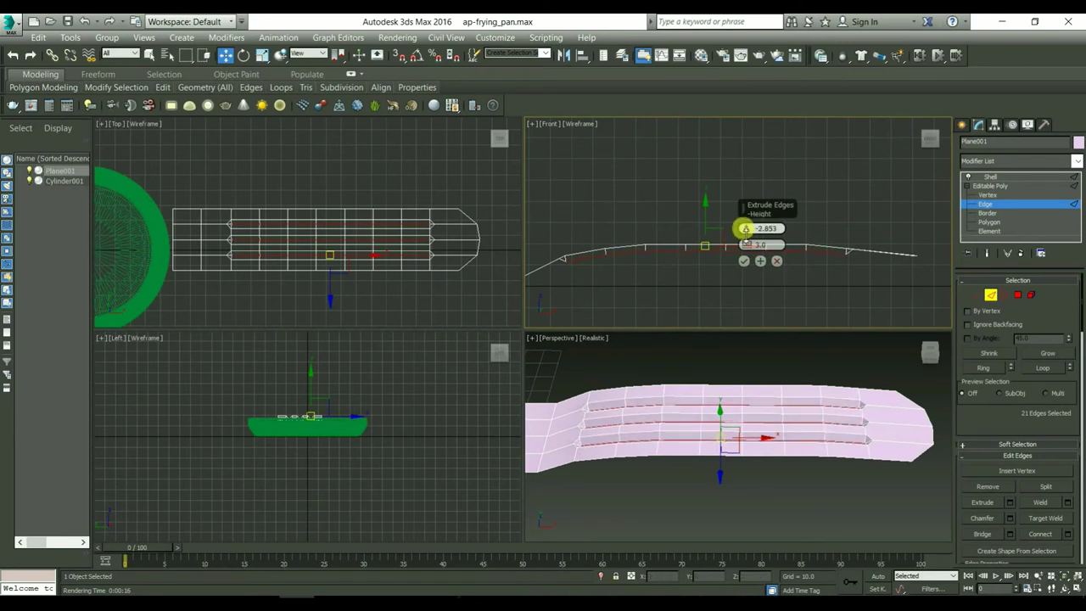
{"action": "left_click_drag", "start_coordinate": [745, 228], "coordinate": [745, 225]}
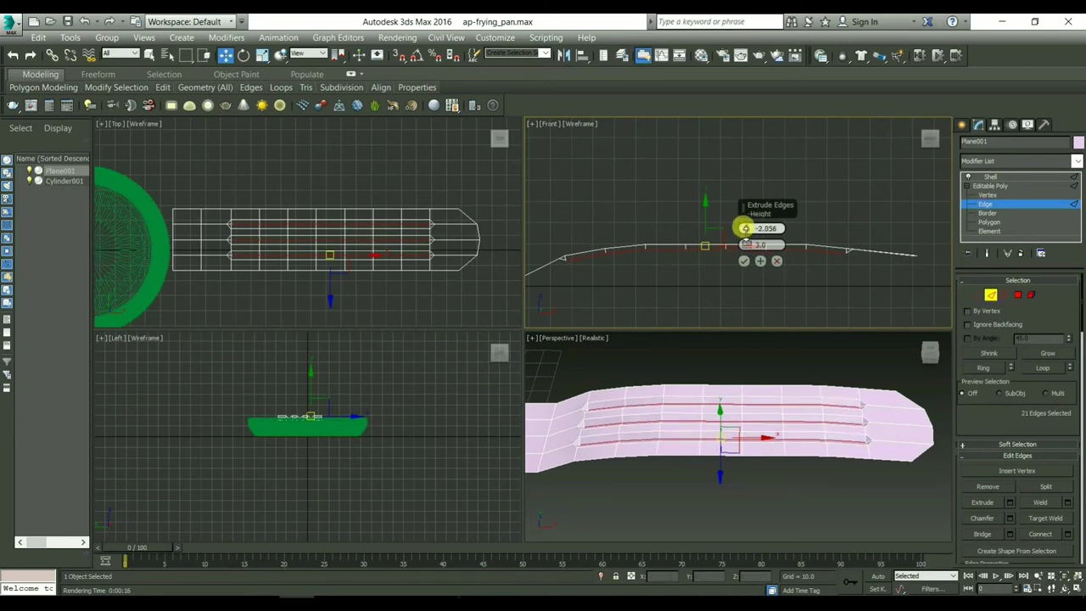
{"action": "left_click", "coordinate": [743, 260]}
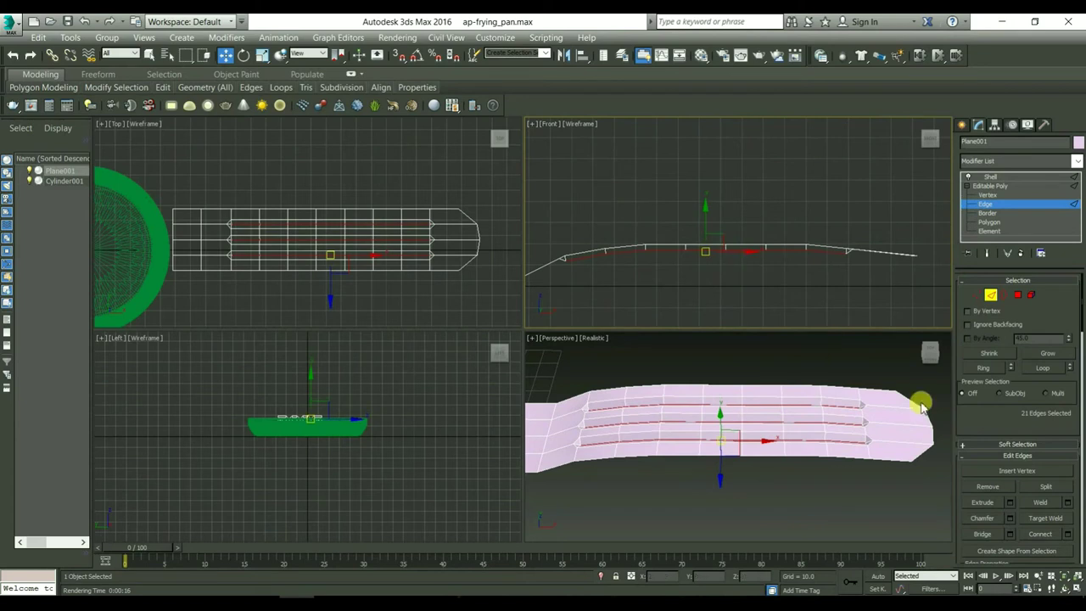
Bring the pan into view and select a crosswise edge loop near the pan.
{"action": "left_click", "coordinate": [840, 505]}
{"action": "middle_click_drag", "start_coordinate": [804, 499], "coordinate": [897, 485]}
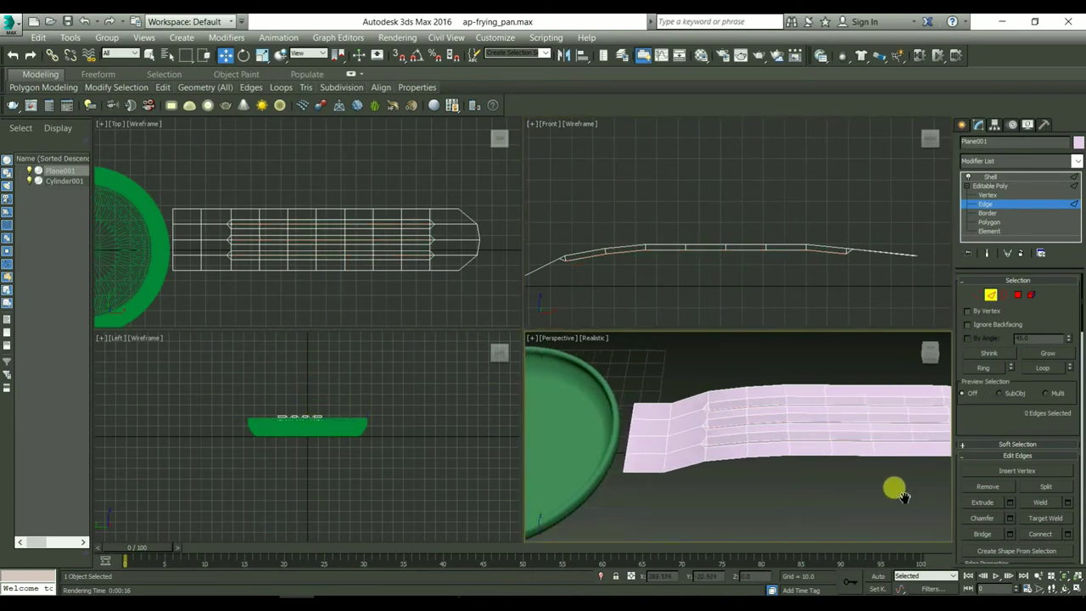
{"action": "scroll", "coordinate": [691, 444], "scroll_direction": "up", "scroll_amount": 2}
{"action": "scroll", "coordinate": [691, 444], "scroll_direction": "up", "scroll_amount": 2}
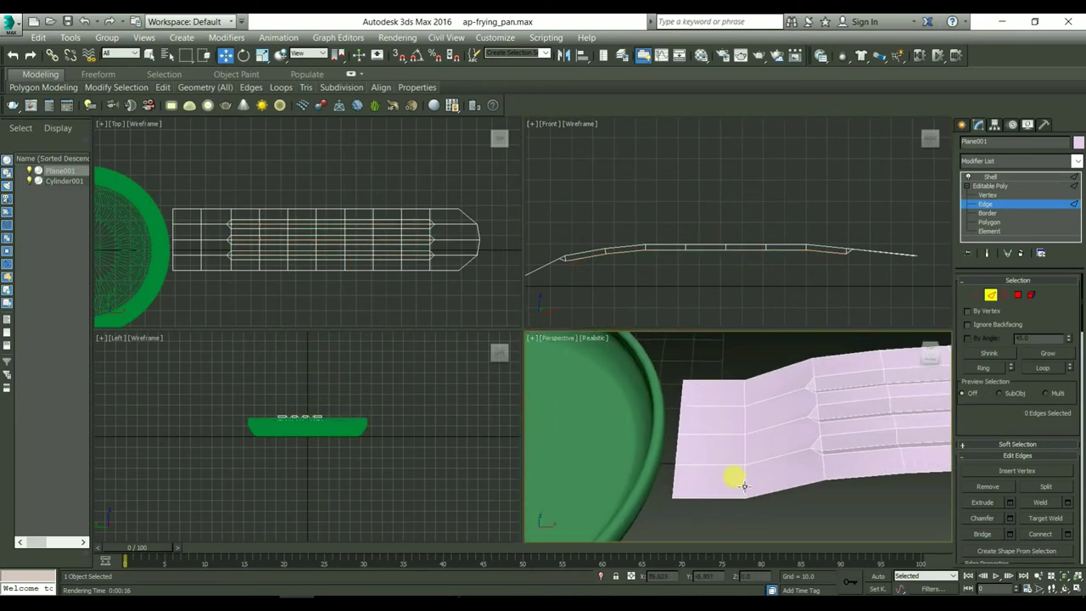
{"action": "double_click", "coordinate": [743, 484]}
Chamfer the two crosswise edge loops near the pan with amount ~4.74 and 4 segments.
{"action": "left_click", "coordinate": [745, 400], "text": "ctrl"}
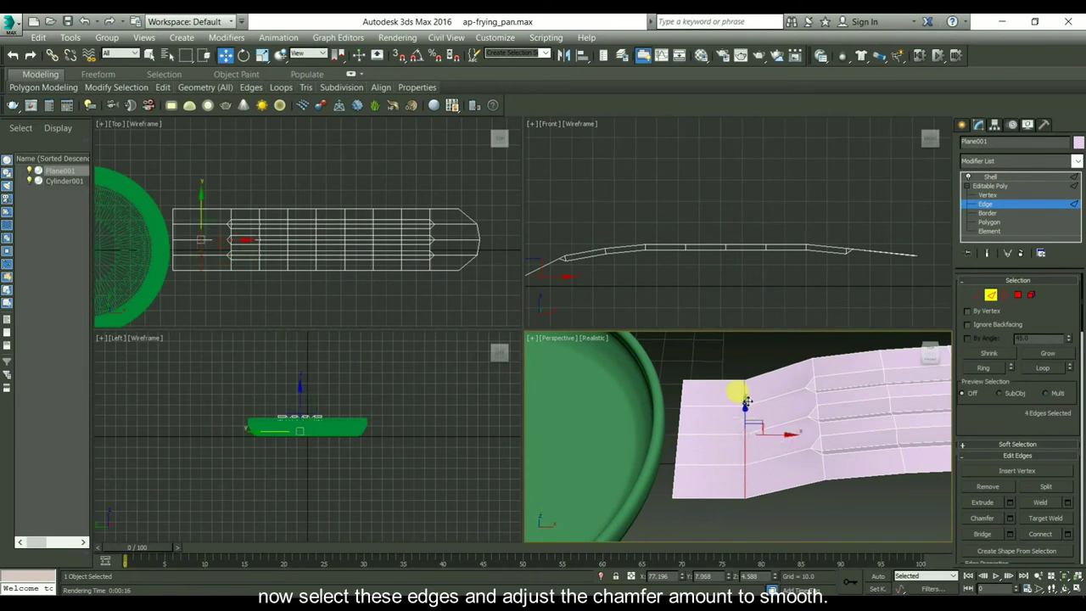
{"action": "left_click", "coordinate": [1010, 517]}
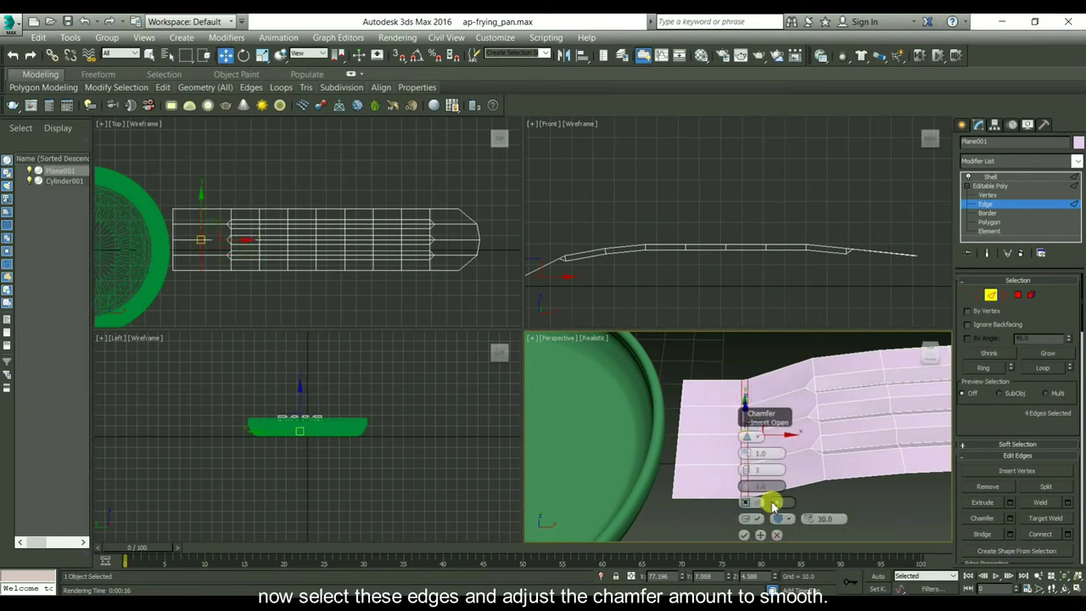
{"action": "left_click_drag", "start_coordinate": [745, 453], "coordinate": [745, 426]}
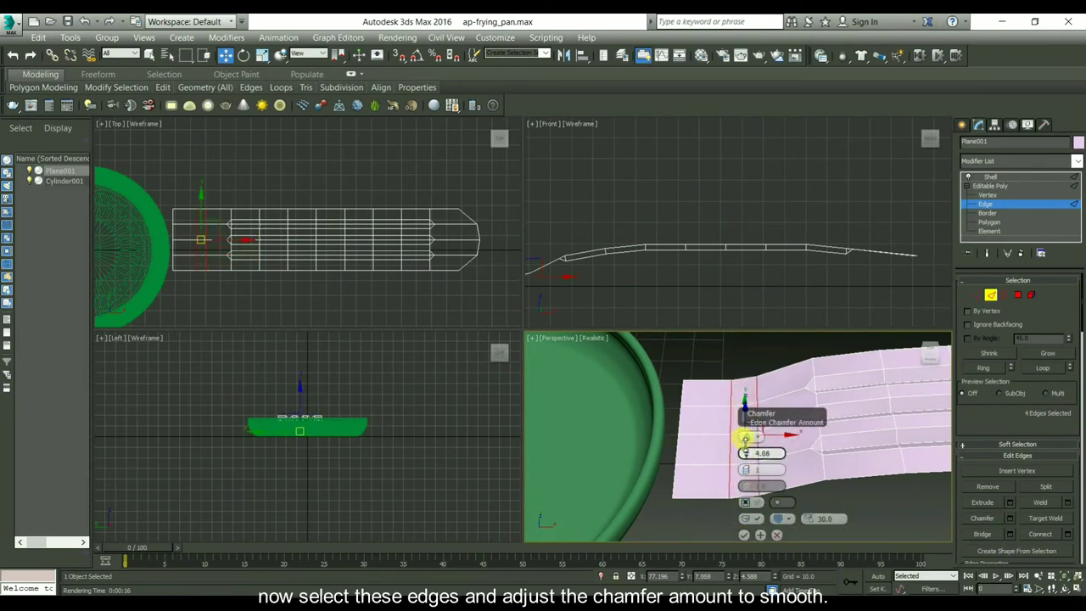
{"action": "left_click_drag", "start_coordinate": [745, 468], "coordinate": [747, 456]}
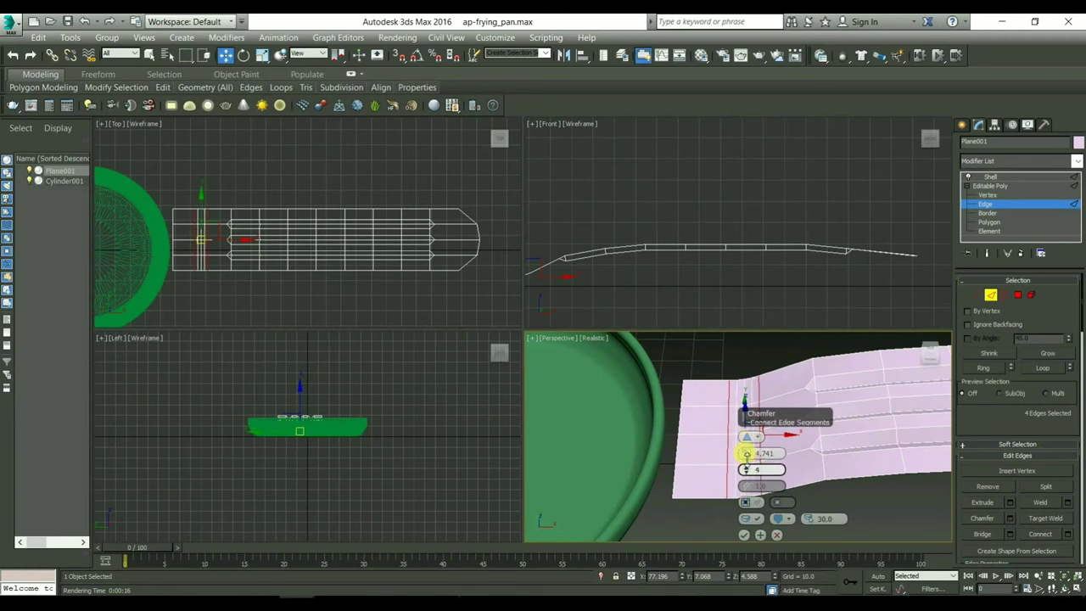
{"action": "left_click", "coordinate": [743, 535]}
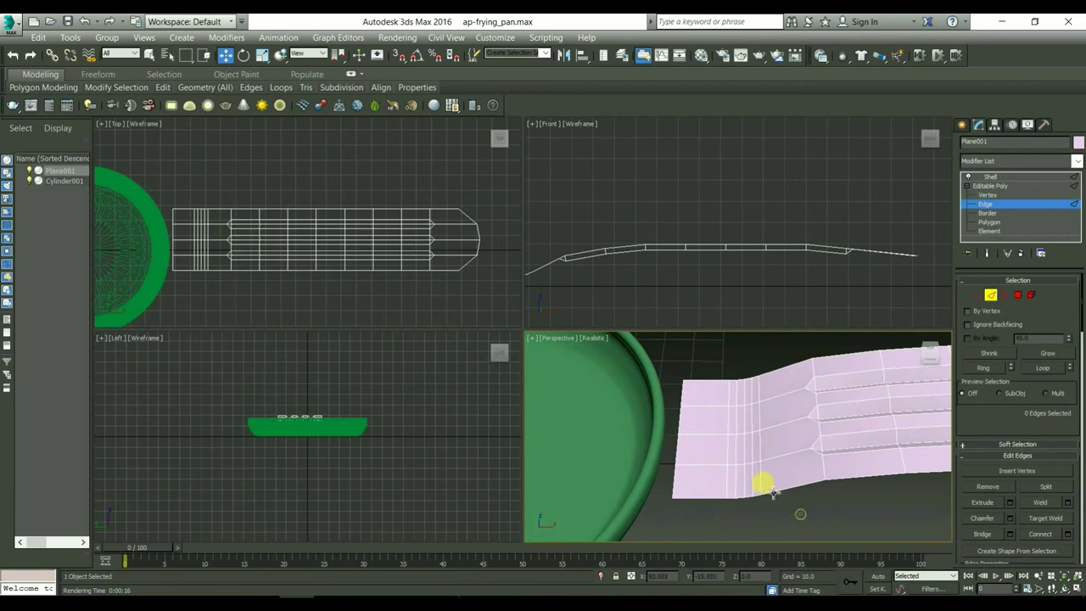
{"action": "left_click", "coordinate": [993, 194]}
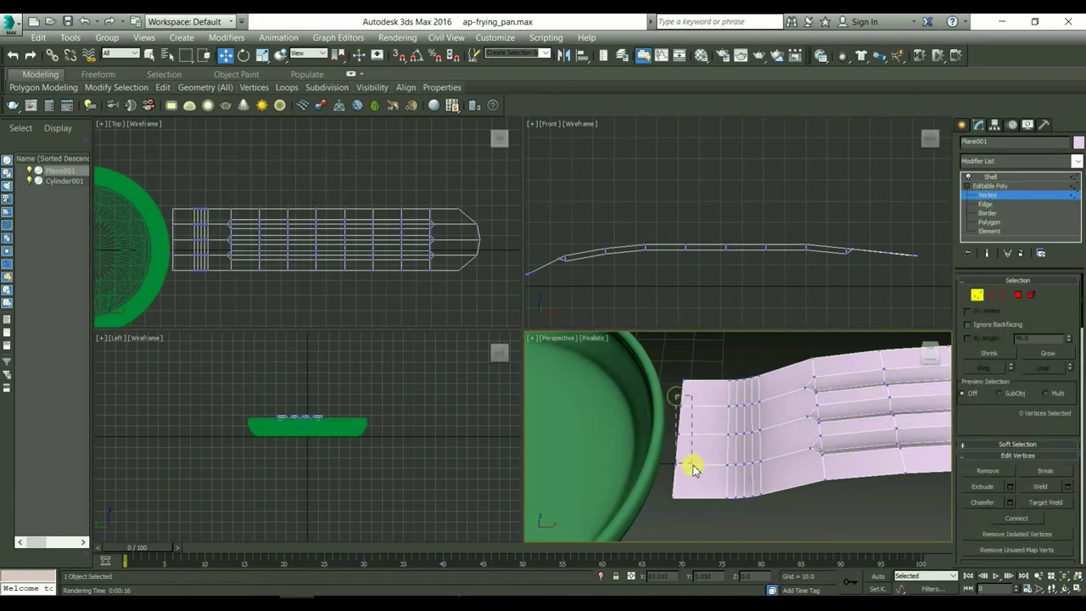
Move the two pan-end vertices of the handle to reshape its base.
{"action": "left_click_drag", "start_coordinate": [690, 475], "coordinate": [690, 465]}
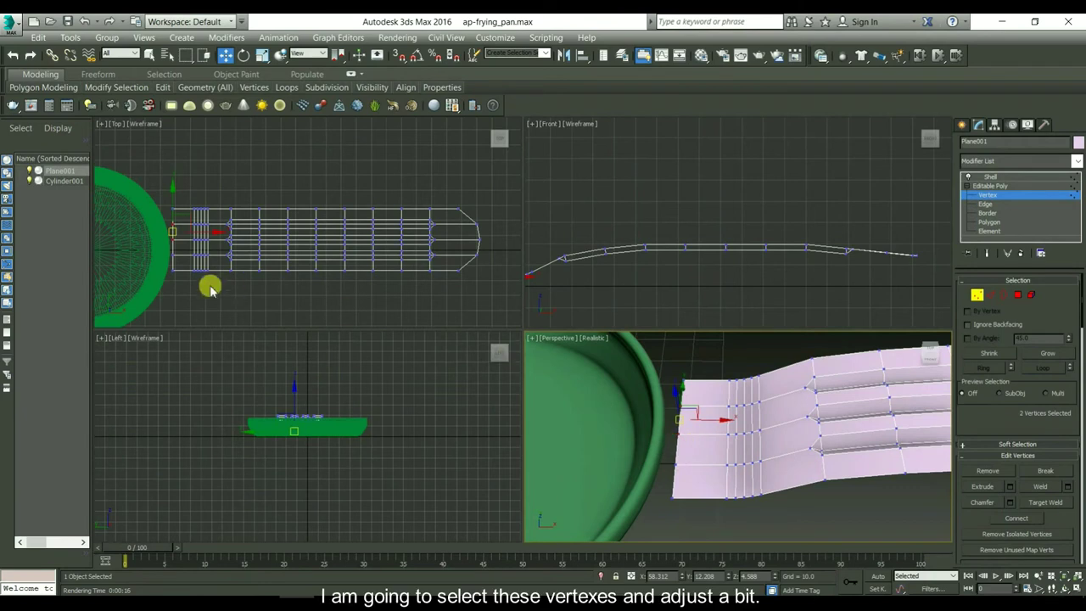
{"action": "scroll", "coordinate": [210, 289], "scroll_direction": "up", "scroll_amount": 3}
{"action": "scroll", "coordinate": [251, 251], "scroll_direction": "up", "scroll_amount": 2}
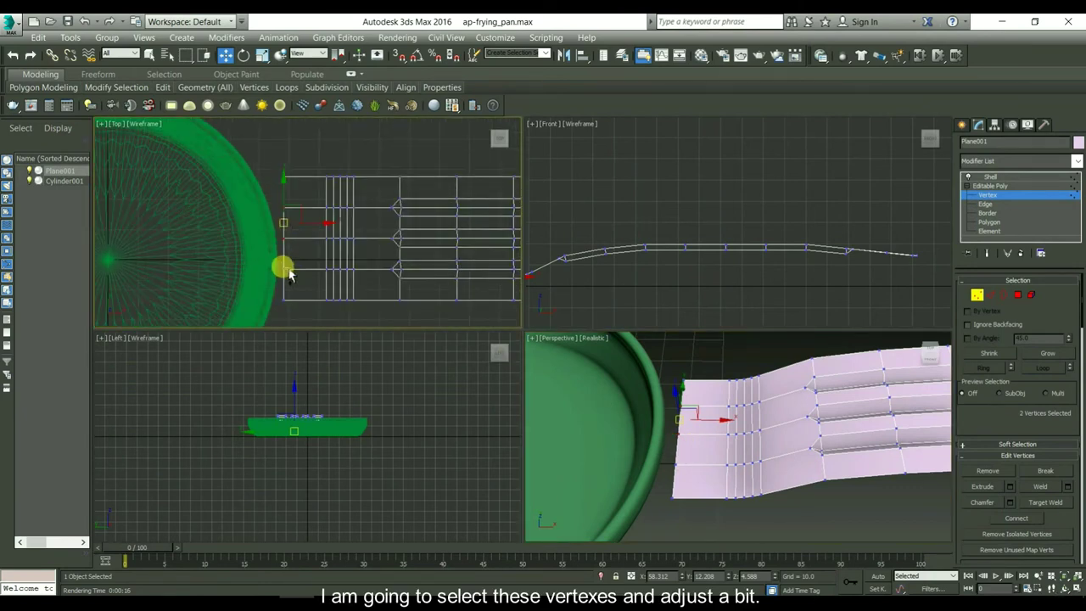
{"action": "left_click_drag", "start_coordinate": [289, 272], "coordinate": [308, 244]}
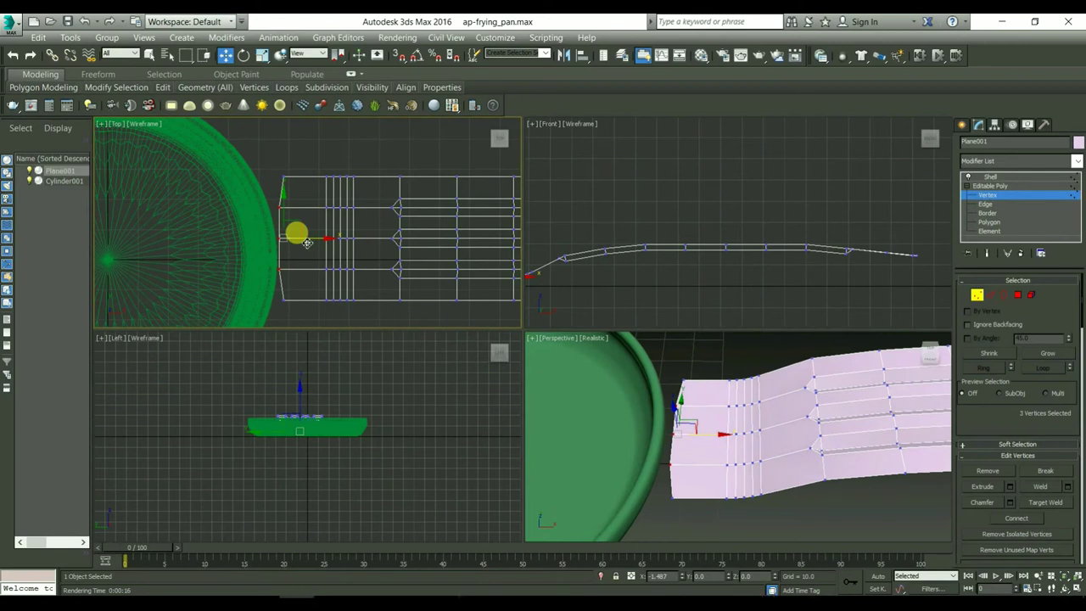
{"action": "left_click", "coordinate": [308, 161]}
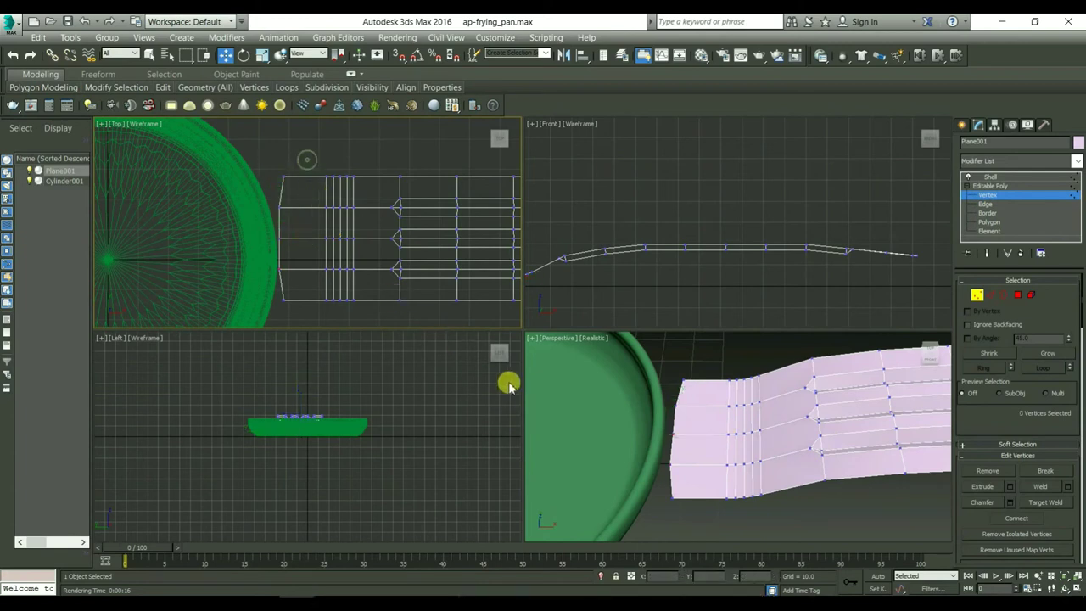
Look straight down on the shelled, three-groove handle and return to object level.
{"action": "scroll", "coordinate": [413, 250], "scroll_direction": "down", "scroll_amount": 2}
{"action": "scroll", "coordinate": [422, 247], "scroll_direction": "down", "scroll_amount": 1}
{"action": "mouse_move", "coordinate": [422, 247]}
{"action": "middle_mouse_down"}
{"action": "mouse_move", "coordinate": [395, 238]}
{"action": "mouse_move", "coordinate": [234, 248]}
{"action": "middle_mouse_up"}
{"action": "scroll", "coordinate": [233, 248], "scroll_direction": "up", "scroll_amount": 3}
{"action": "scroll", "coordinate": [801, 375], "scroll_direction": "down", "scroll_amount": 4}
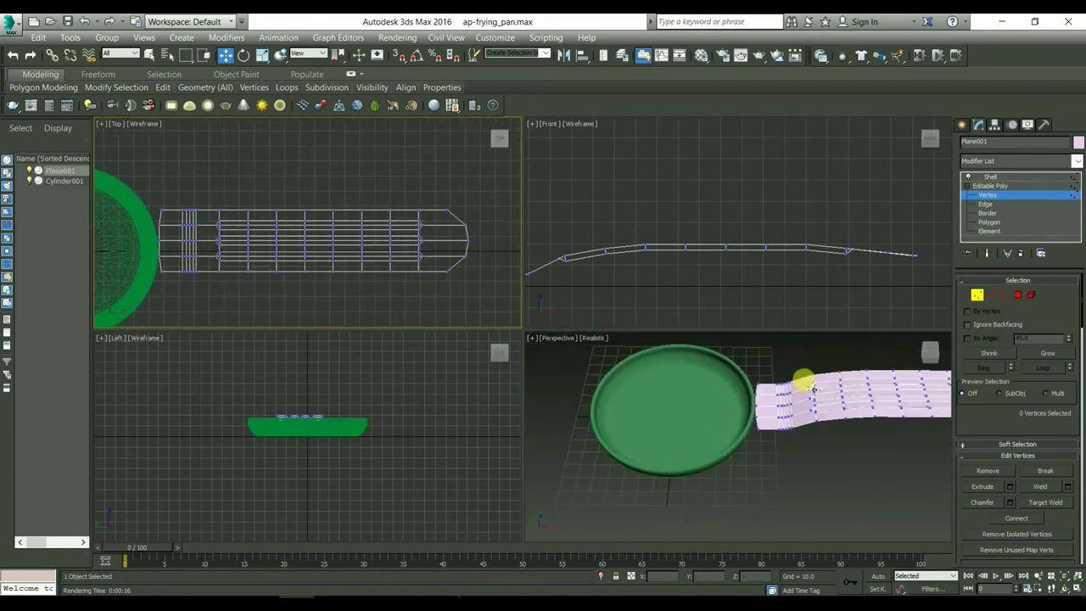
{"action": "scroll", "coordinate": [625, 381], "scroll_direction": "up", "scroll_amount": 2}
{"action": "middle_click_drag", "start_coordinate": [626, 381], "coordinate": [674, 412], "text": "alt"}
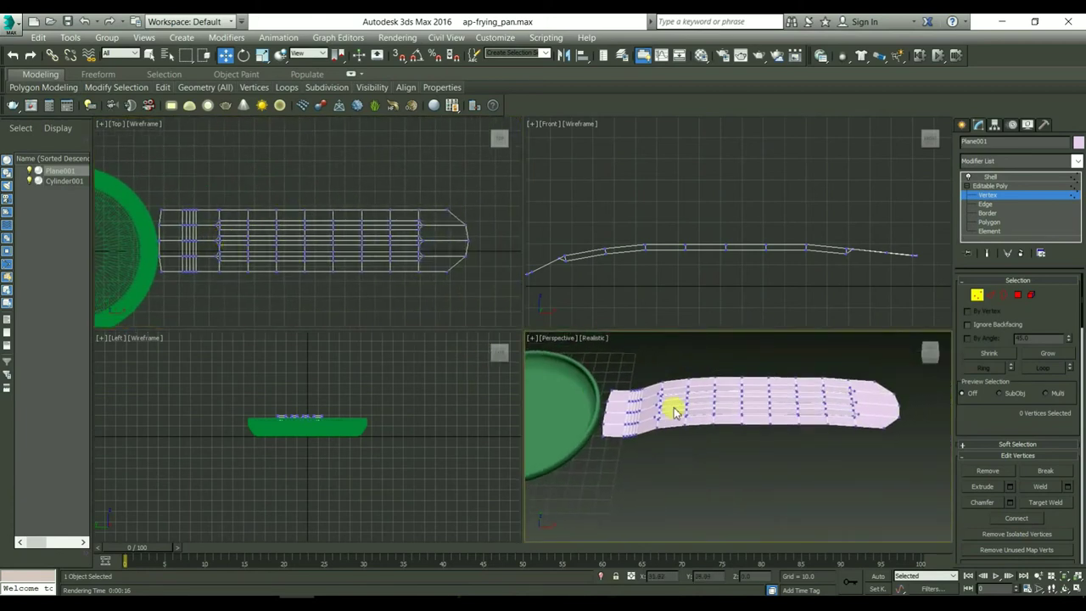
{"action": "left_click", "coordinate": [932, 347]}
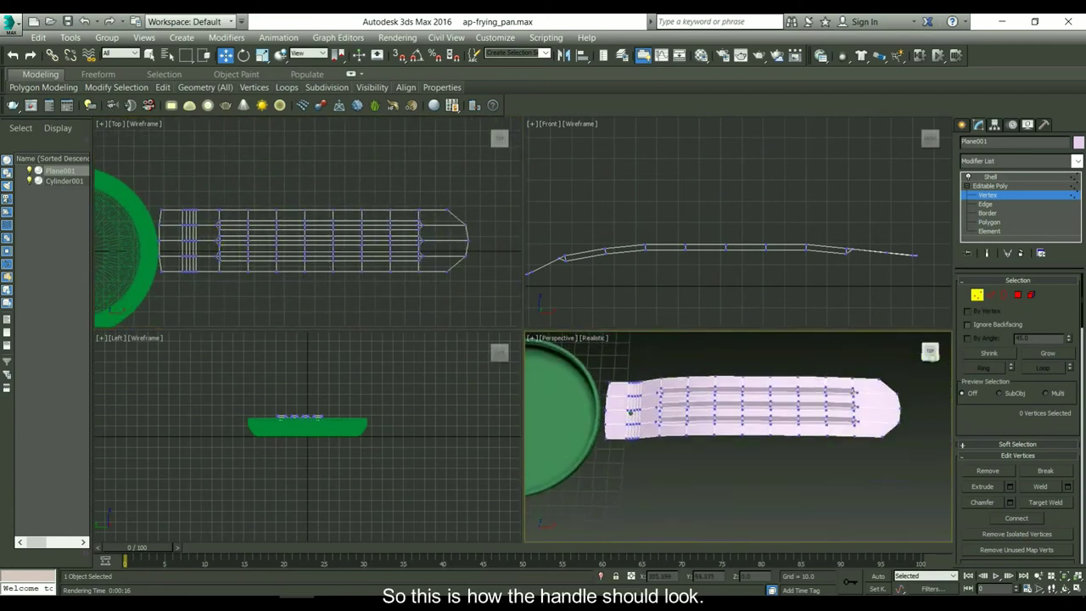
{"action": "left_click", "coordinate": [962, 125]}
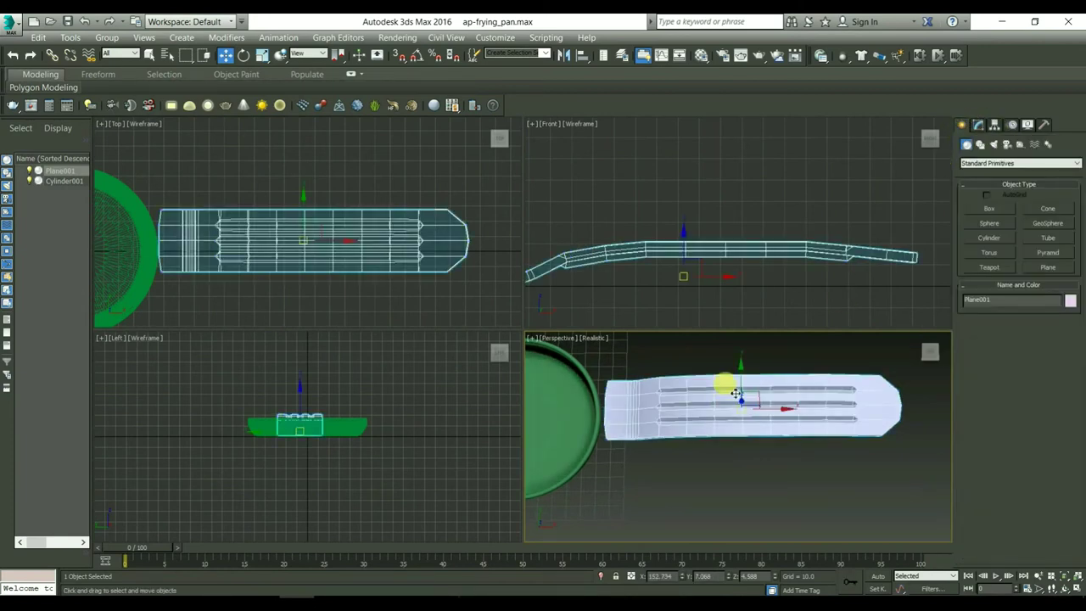
Scale the handle to about 91% across its width and reselect it in the Modify panel.
{"action": "key", "text": "r"}
{"action": "left_click_drag", "start_coordinate": [735, 453], "coordinate": [728, 445]}
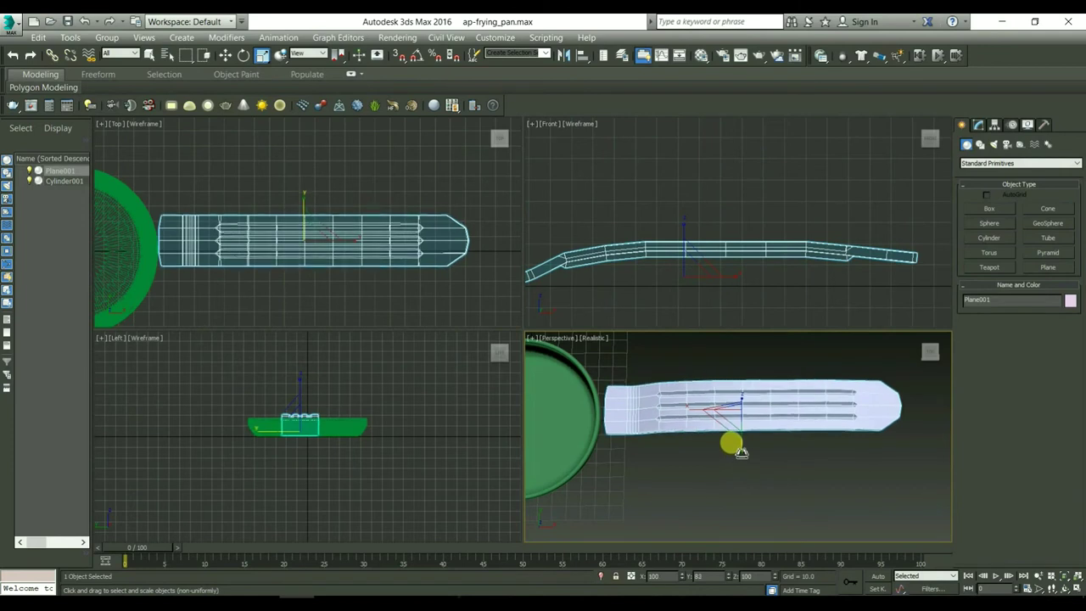
{"action": "left_click", "coordinate": [817, 447]}
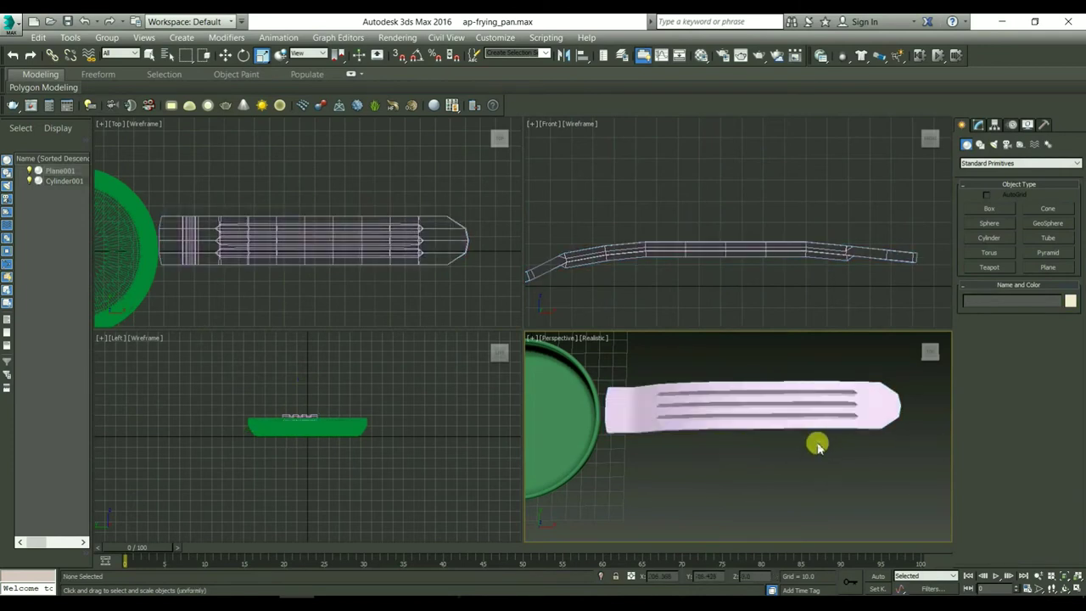
{"action": "left_click", "coordinate": [979, 126]}
{"action": "left_click", "coordinate": [861, 389]}
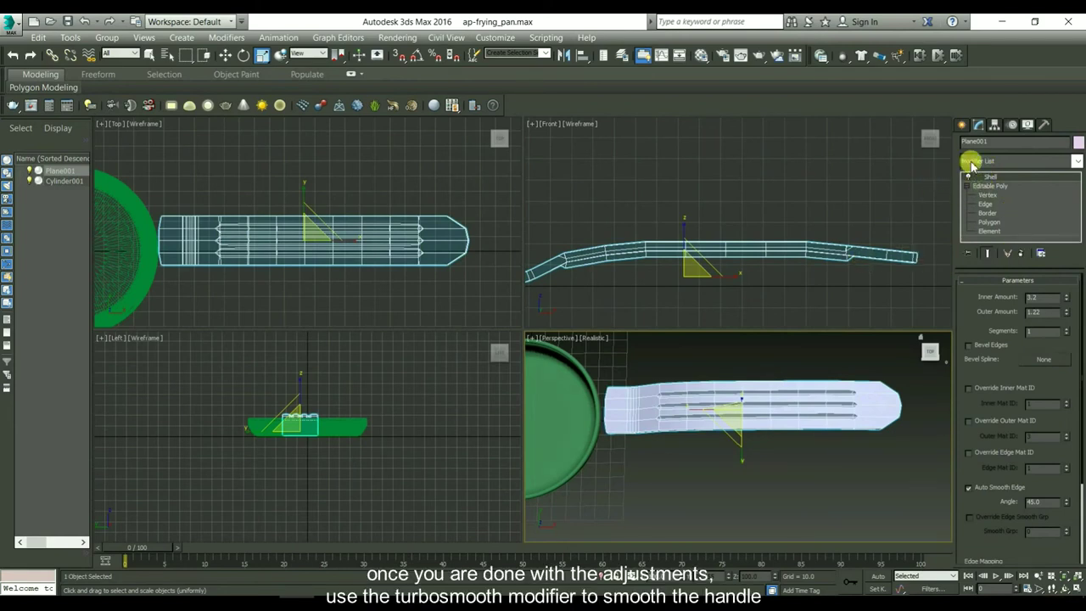
{"action": "left_click", "coordinate": [972, 162]}
Add TurboSmooth above the handle's Shell and orbit to inspect the rounded grooves.
{"action": "key", "text": "t"}
{"action": "key", "text": "t"}
{"action": "key", "text": "t"}
{"action": "key", "text": "t"}
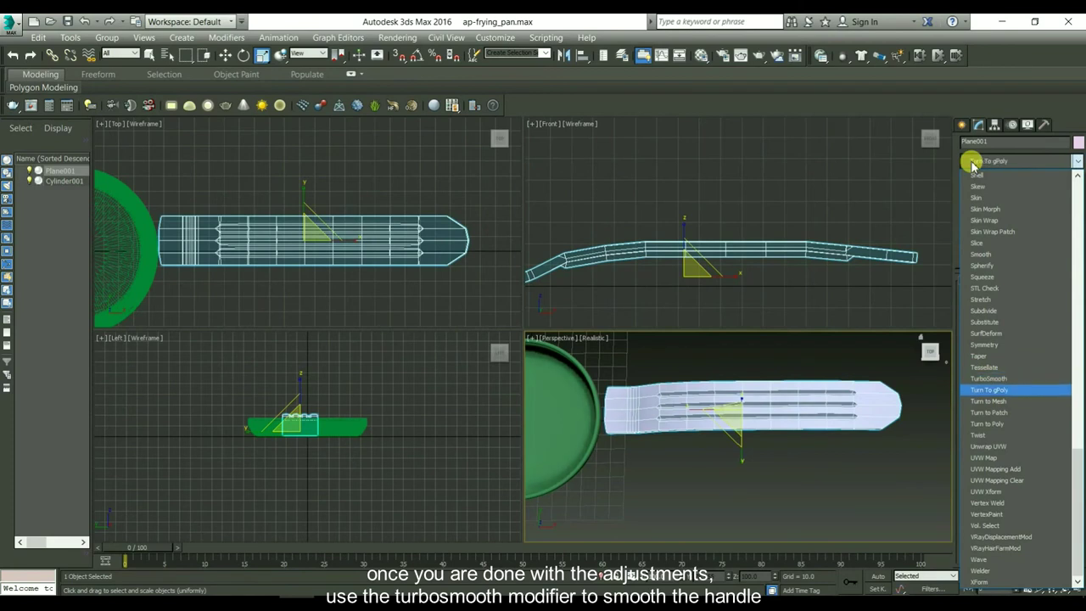
{"action": "key", "text": "Up"}
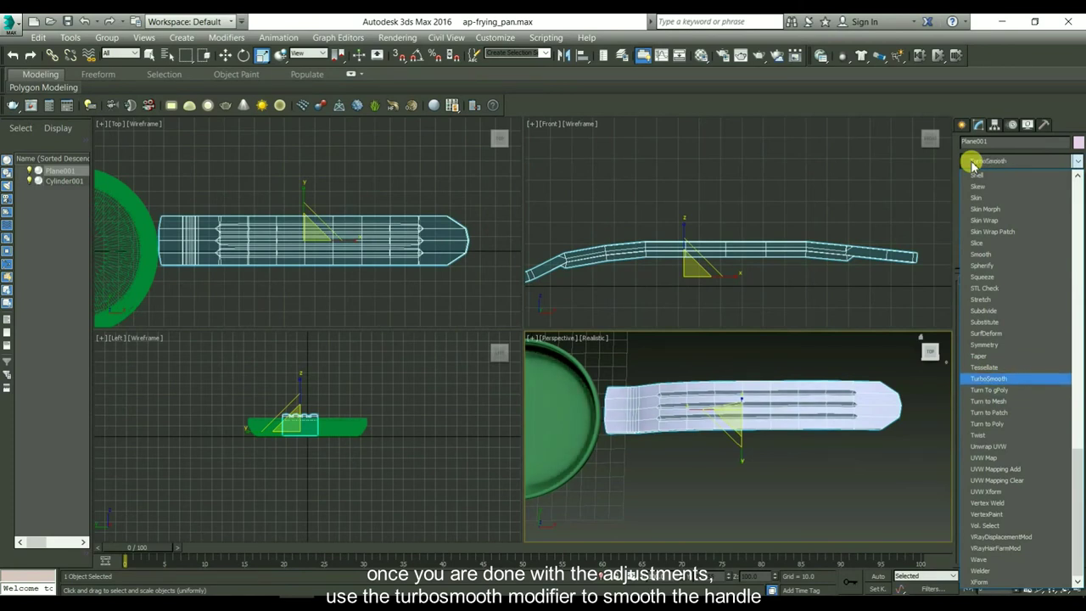
{"action": "key", "text": "Return"}
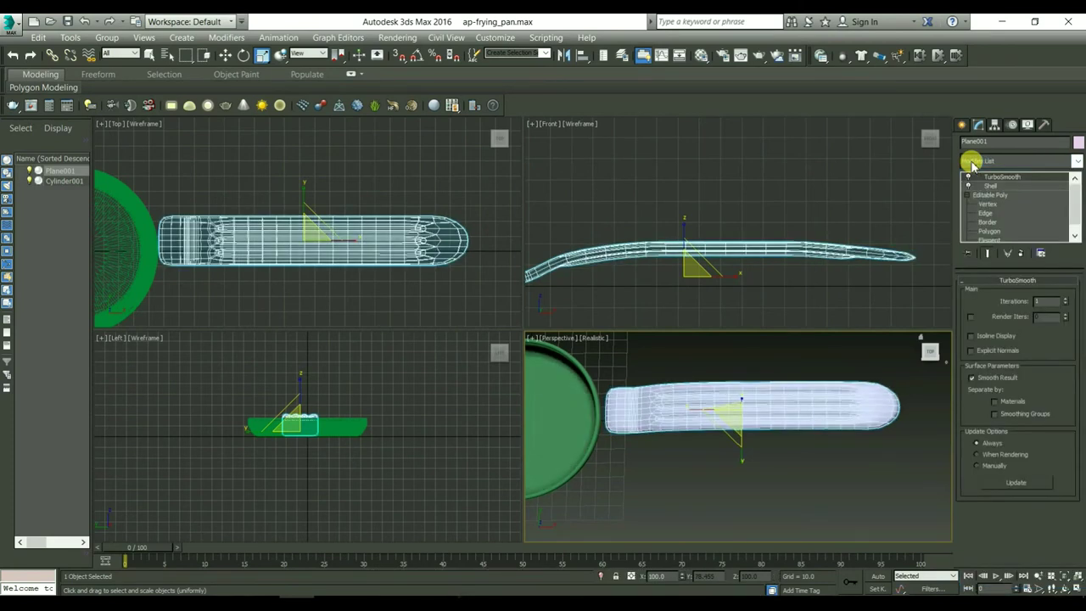
{"action": "left_click", "coordinate": [867, 480]}
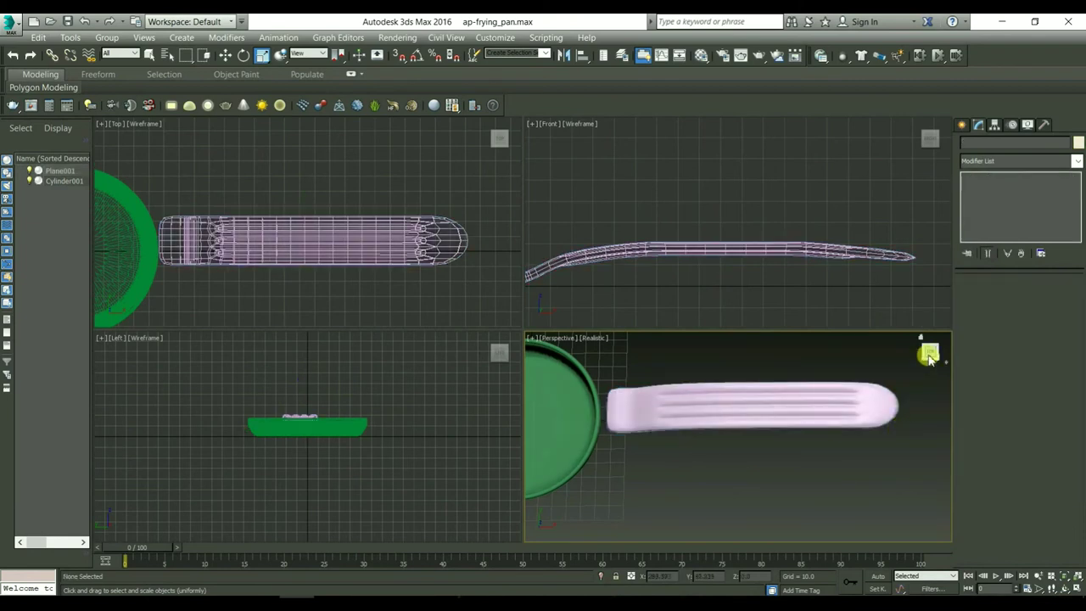
{"action": "mouse_move", "coordinate": [930, 356]}
{"action": "left_mouse_down"}
{"action": "mouse_move", "coordinate": [933, 365]}
{"action": "mouse_move", "coordinate": [930, 353]}
{"action": "left_mouse_up"}
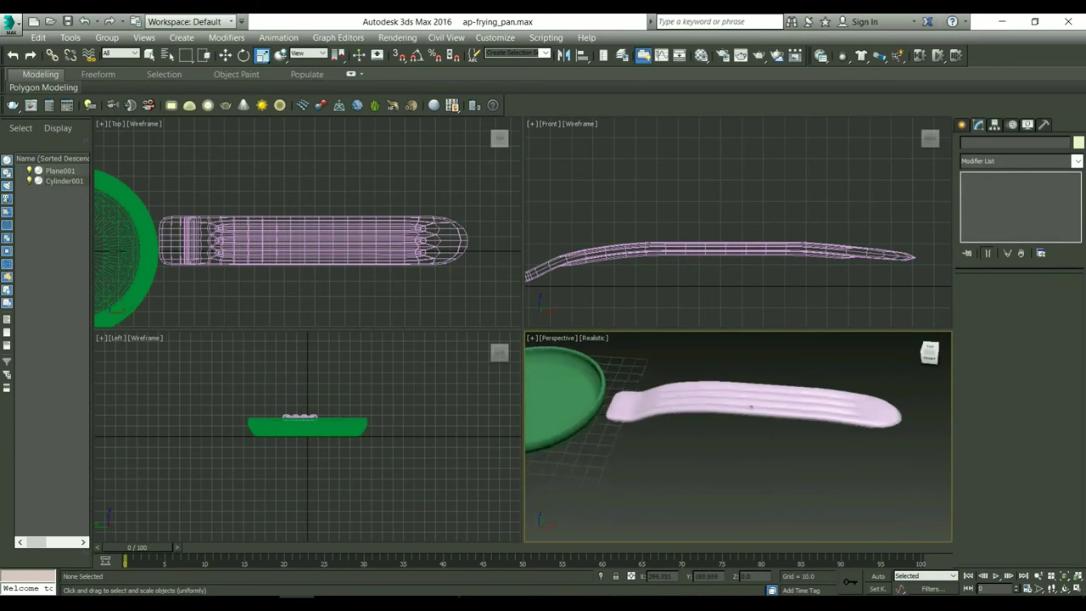
{"action": "left_click_drag", "start_coordinate": [751, 407], "coordinate": [929, 356]}
Move the smoothed handle in the Front and Top views until its inner end meets the pan's rim.
{"action": "left_click", "coordinate": [776, 446]}
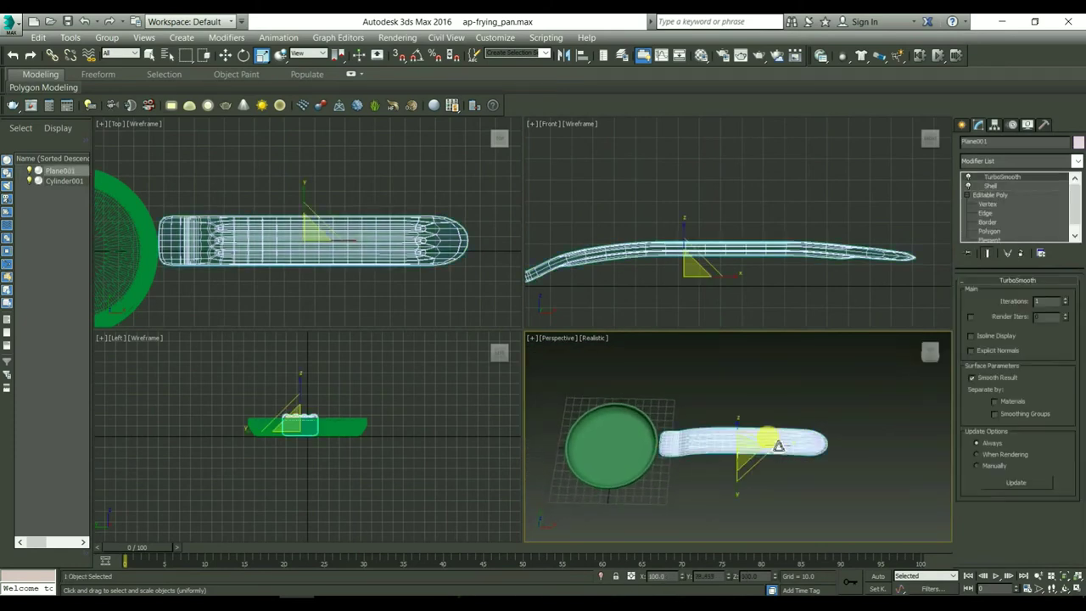
{"action": "key", "text": "w"}
{"action": "left_click_drag", "start_coordinate": [736, 442], "coordinate": [722, 444]}
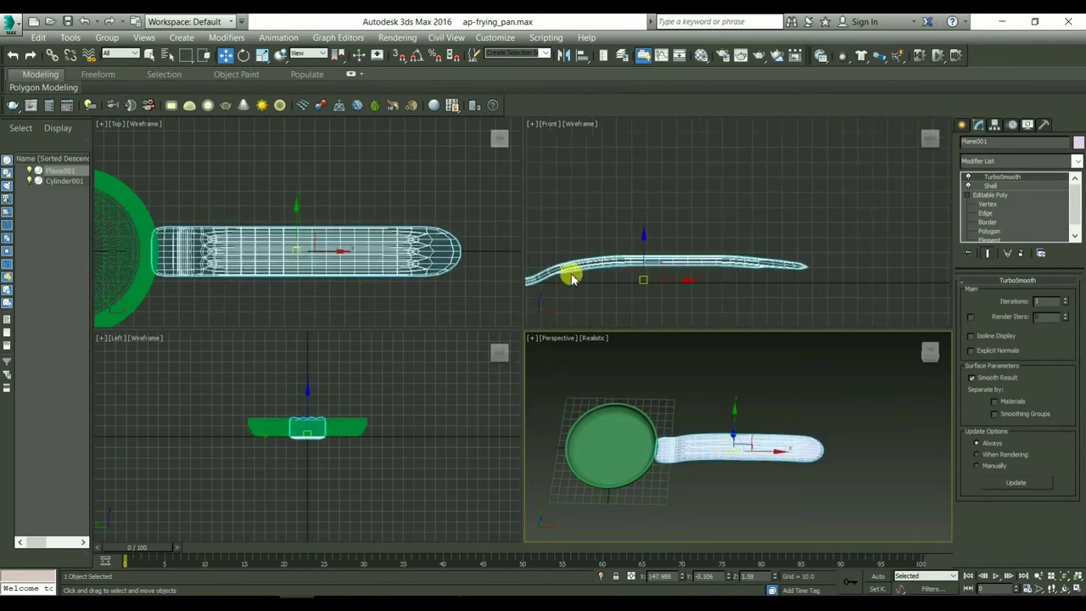
{"action": "middle_click_drag", "start_coordinate": [571, 278], "coordinate": [701, 242]}
{"action": "left_click_drag", "start_coordinate": [771, 245], "coordinate": [788, 243]}
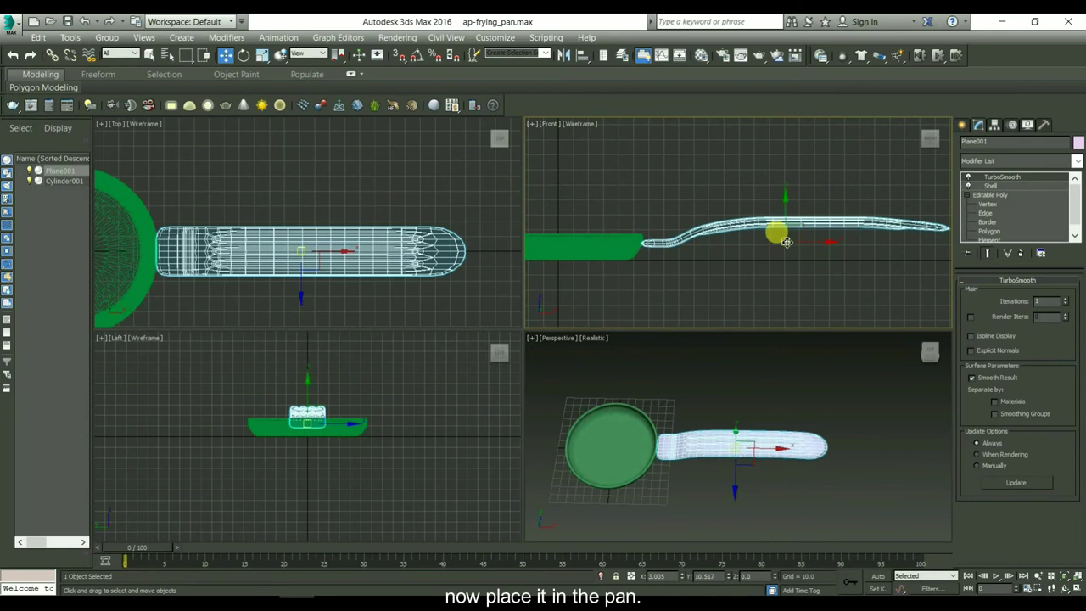
{"action": "left_click", "coordinate": [696, 427]}
{"action": "left_click_drag", "start_coordinate": [931, 347], "coordinate": [930, 356]}
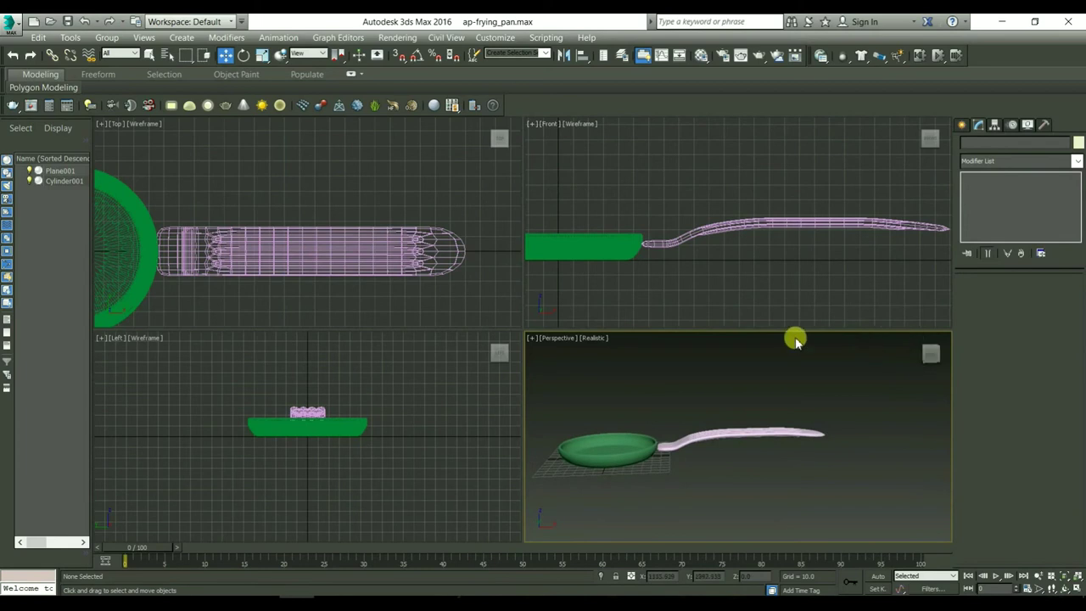
{"action": "left_click", "coordinate": [651, 238]}
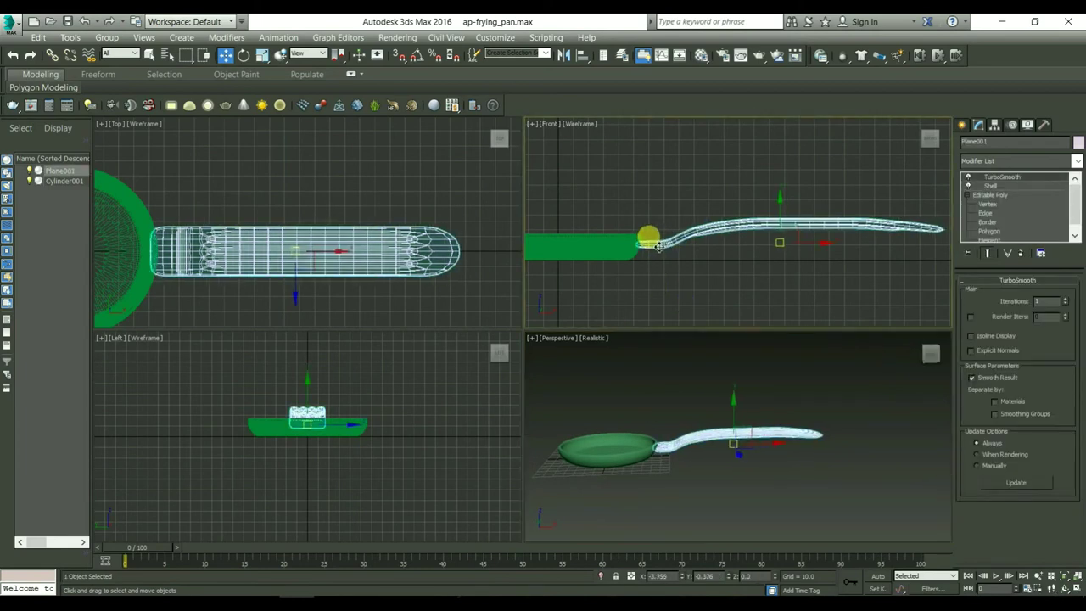
Shorten the handle lengthwise to about 87% with non-uniform scale.
{"action": "left_click", "coordinate": [652, 397]}
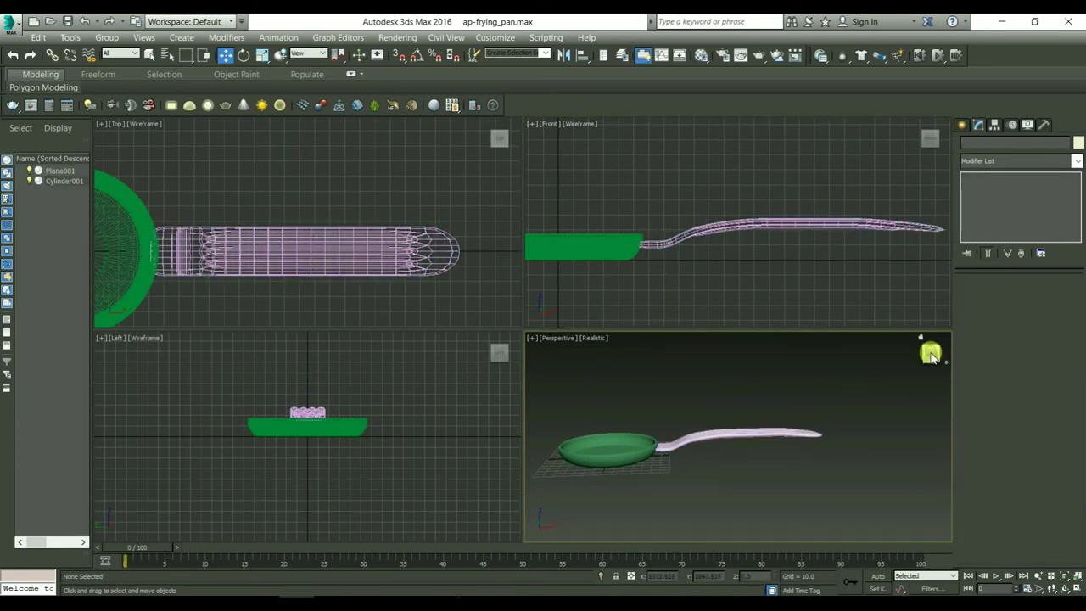
{"action": "left_click_drag", "start_coordinate": [931, 355], "coordinate": [927, 373]}
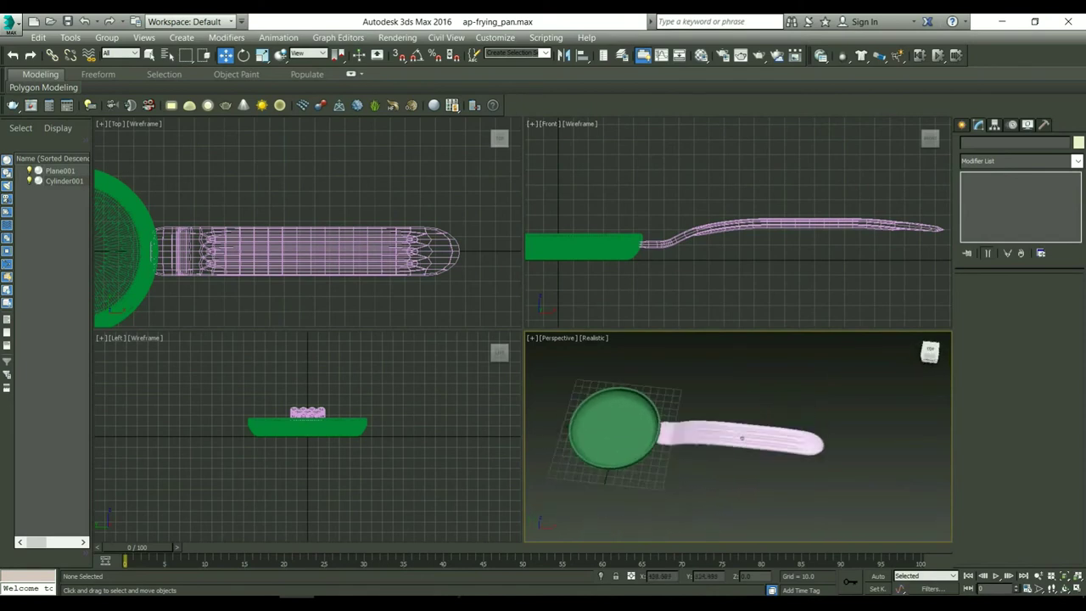
{"action": "left_click_drag", "start_coordinate": [927, 374], "coordinate": [930, 357]}
{"action": "left_click", "coordinate": [754, 433]}
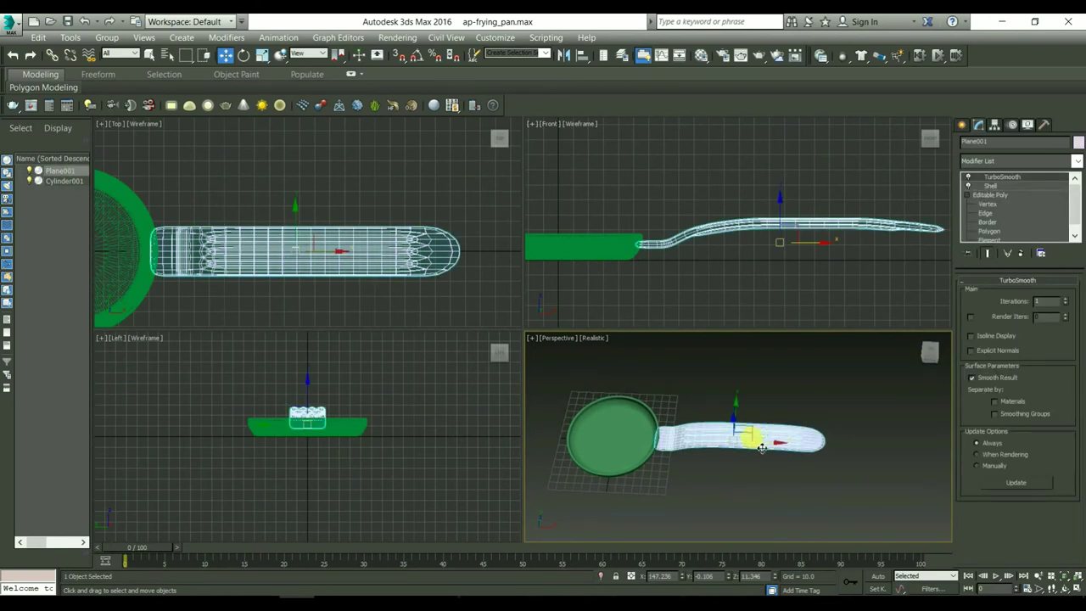
{"action": "key", "text": "r"}
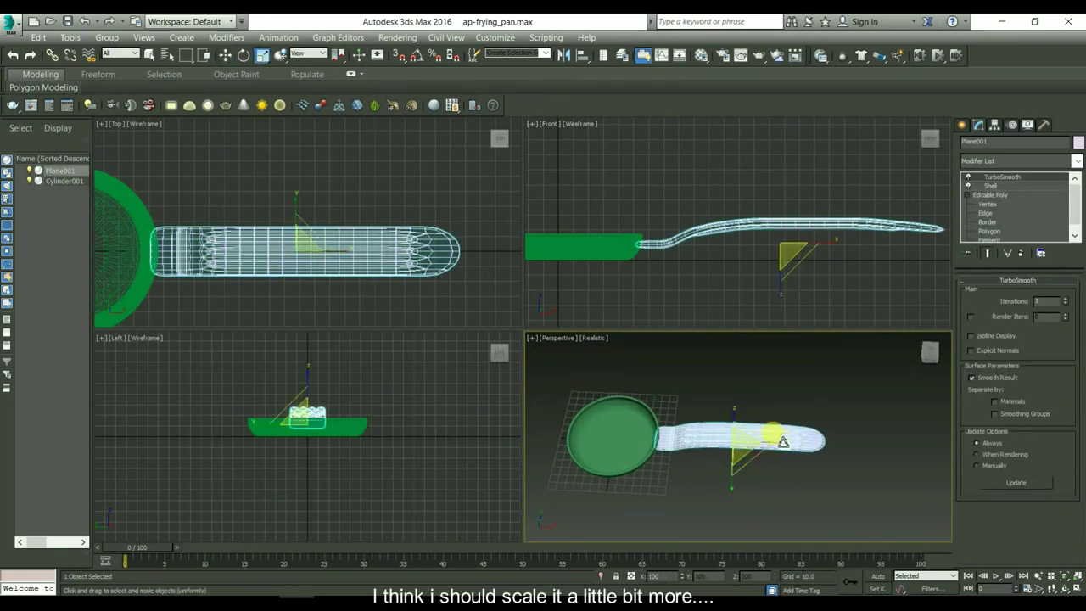
{"action": "key", "text": "r"}
{"action": "left_click_drag", "start_coordinate": [783, 441], "coordinate": [731, 485]}
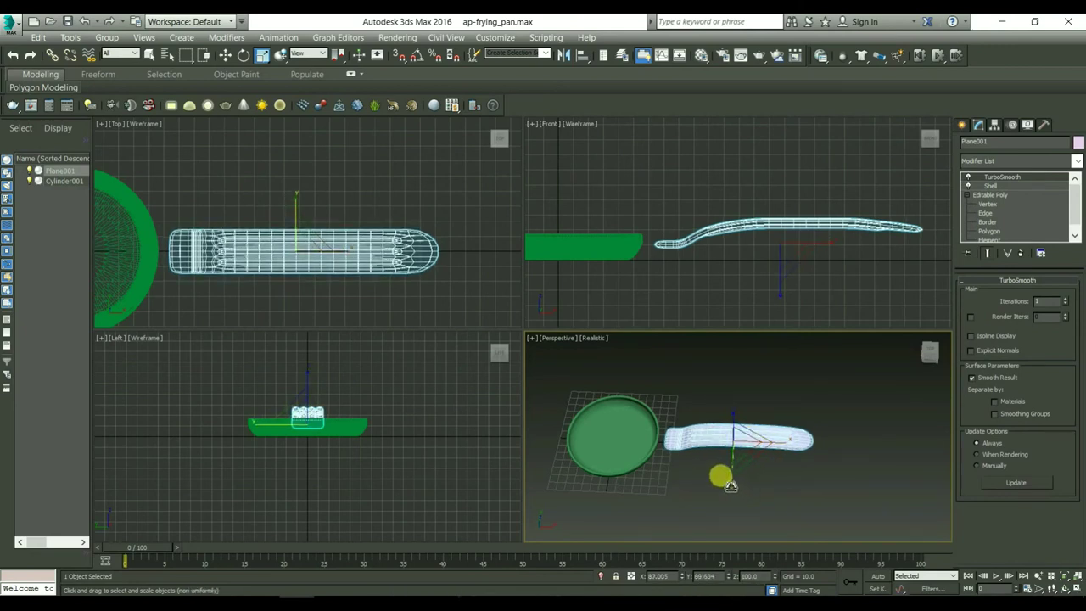
Move the handle left against the pan and orbit to check the joint.
{"action": "key", "text": "w"}
{"action": "left_click_drag", "start_coordinate": [734, 447], "coordinate": [727, 447]}
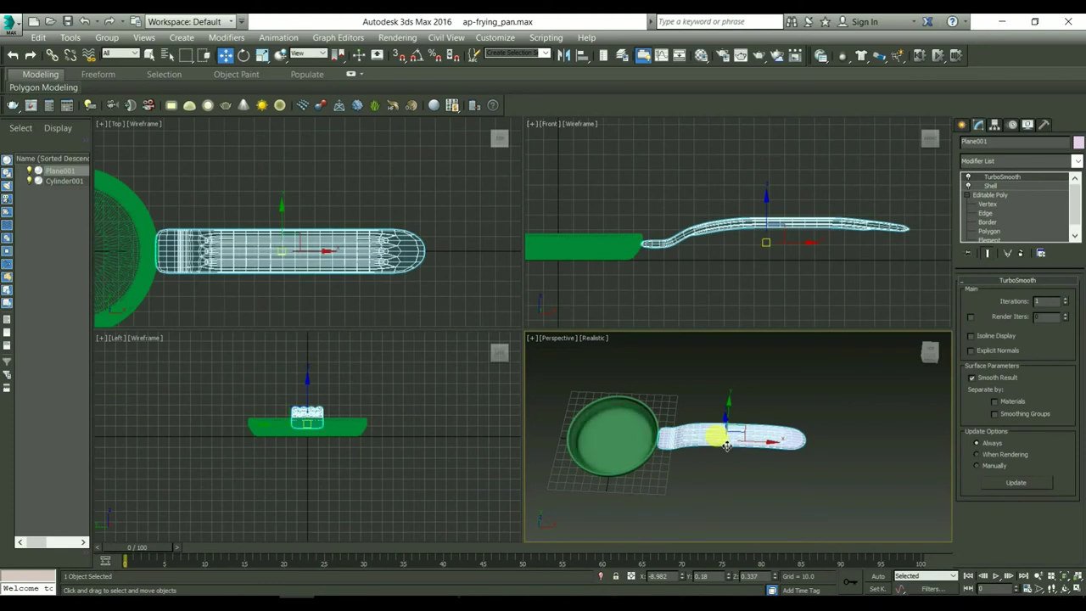
{"action": "left_click", "coordinate": [730, 482]}
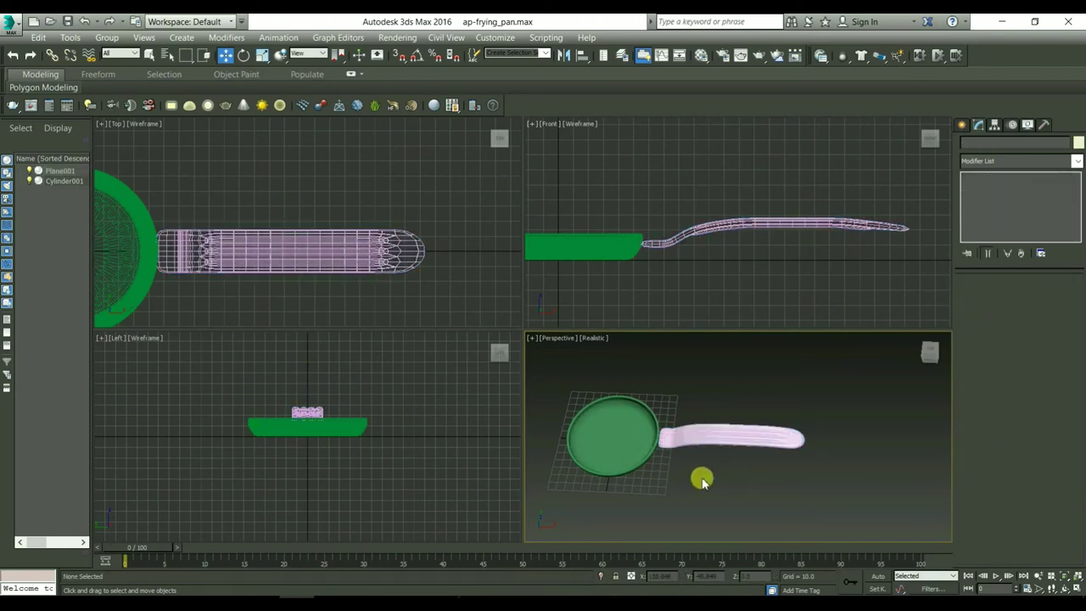
{"action": "middle_click_drag", "start_coordinate": [739, 438], "coordinate": [740, 438], "text": "alt"}
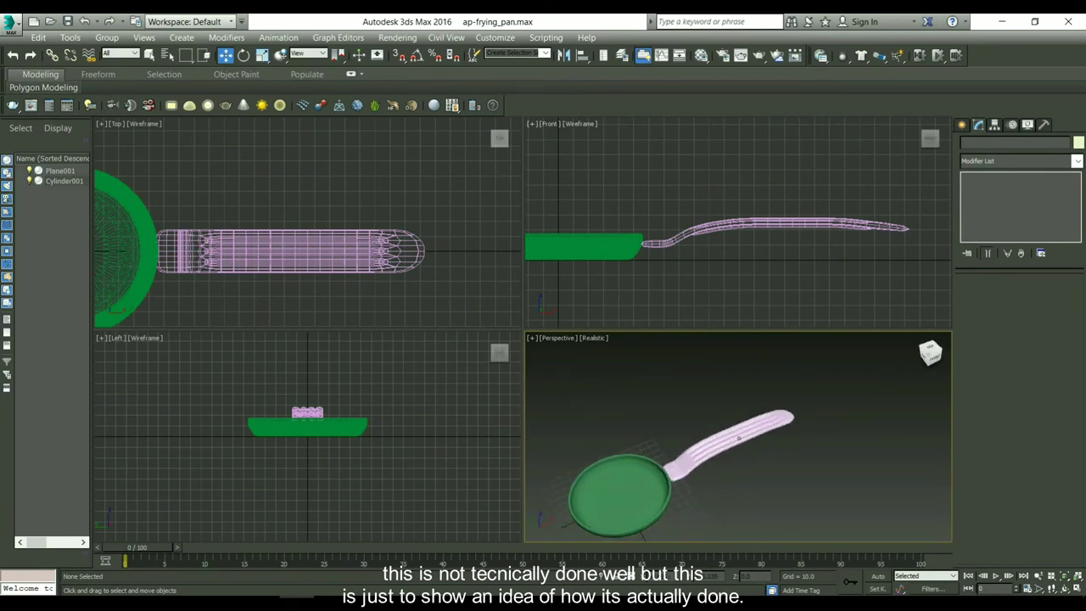
{"action": "left_click_drag", "start_coordinate": [929, 352], "coordinate": [752, 484]}
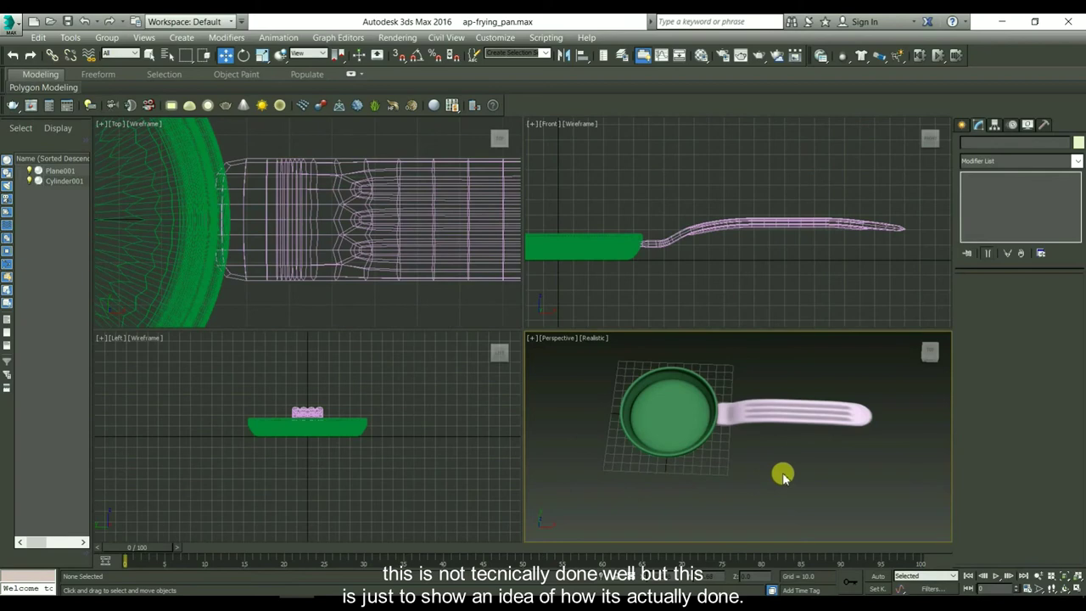
Open the Material Editor and select a single polygon at the pan's centre.
{"action": "key", "text": "m"}
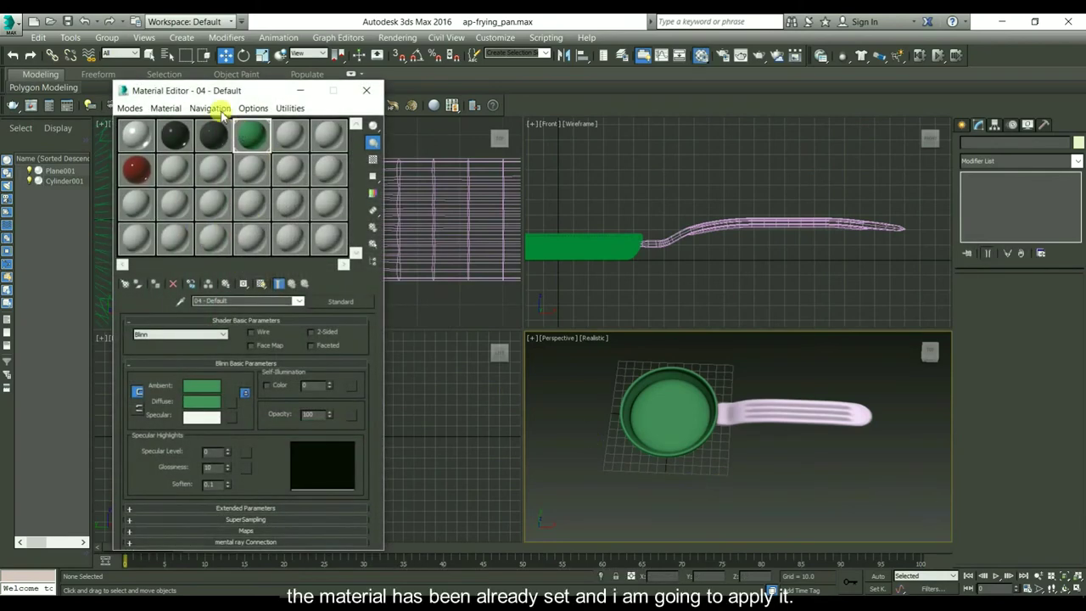
{"action": "left_click_drag", "start_coordinate": [247, 92], "coordinate": [389, 119]}
{"action": "left_click", "coordinate": [684, 399]}
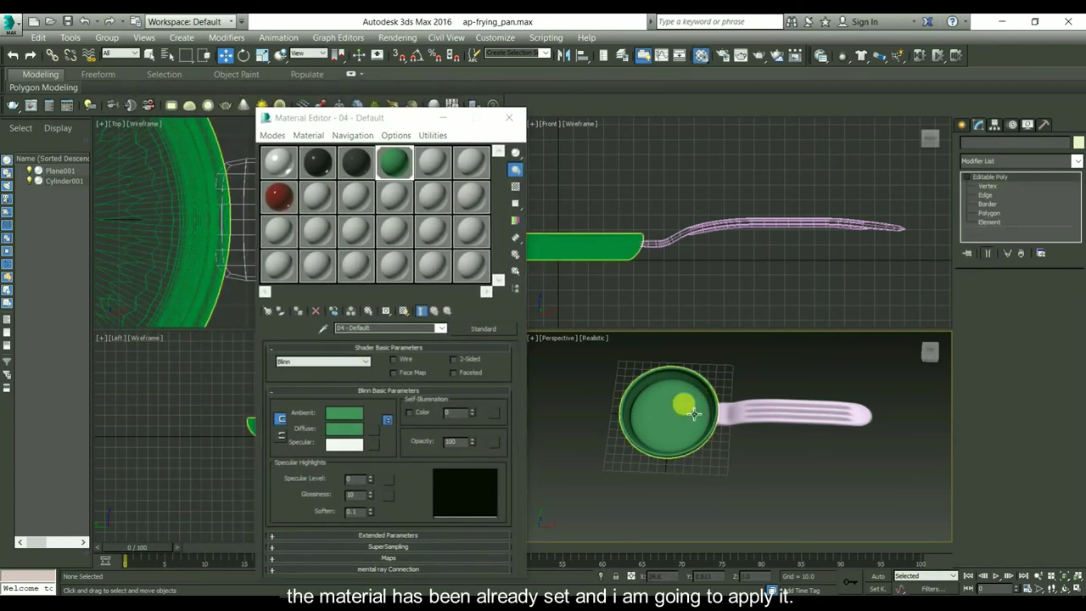
{"action": "middle_click_drag", "start_coordinate": [721, 443], "coordinate": [705, 463], "text": "alt"}
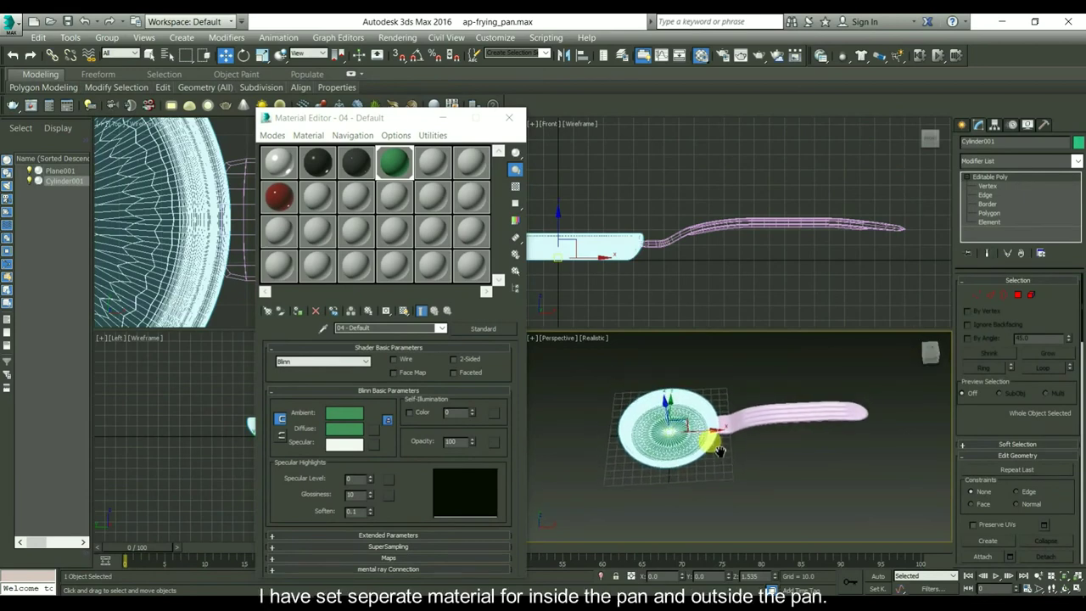
{"action": "scroll", "coordinate": [694, 454], "scroll_direction": "up", "scroll_amount": 3}
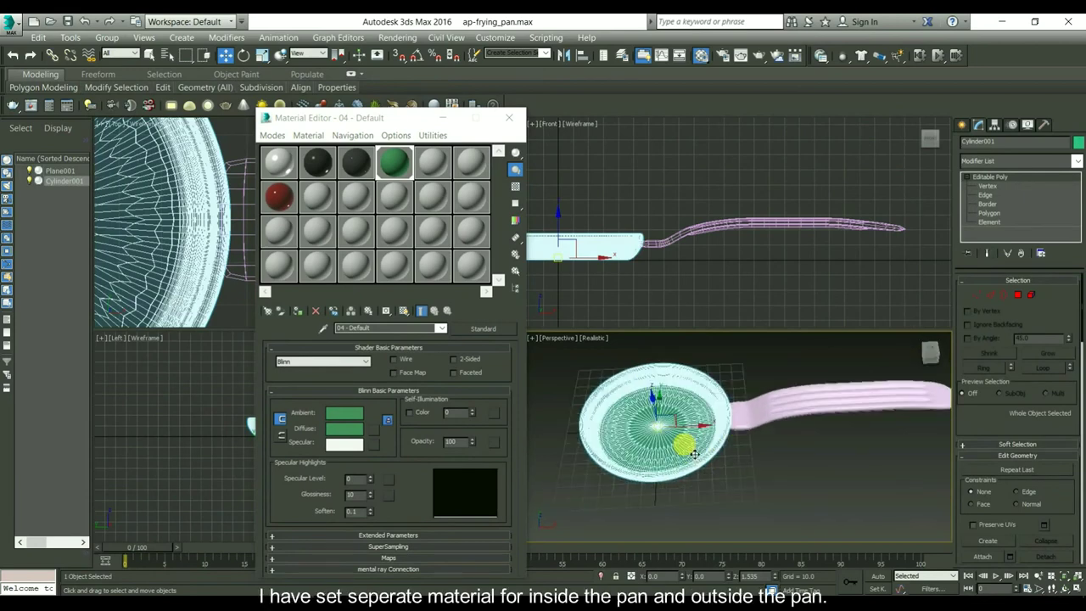
{"action": "left_click", "coordinate": [987, 213]}
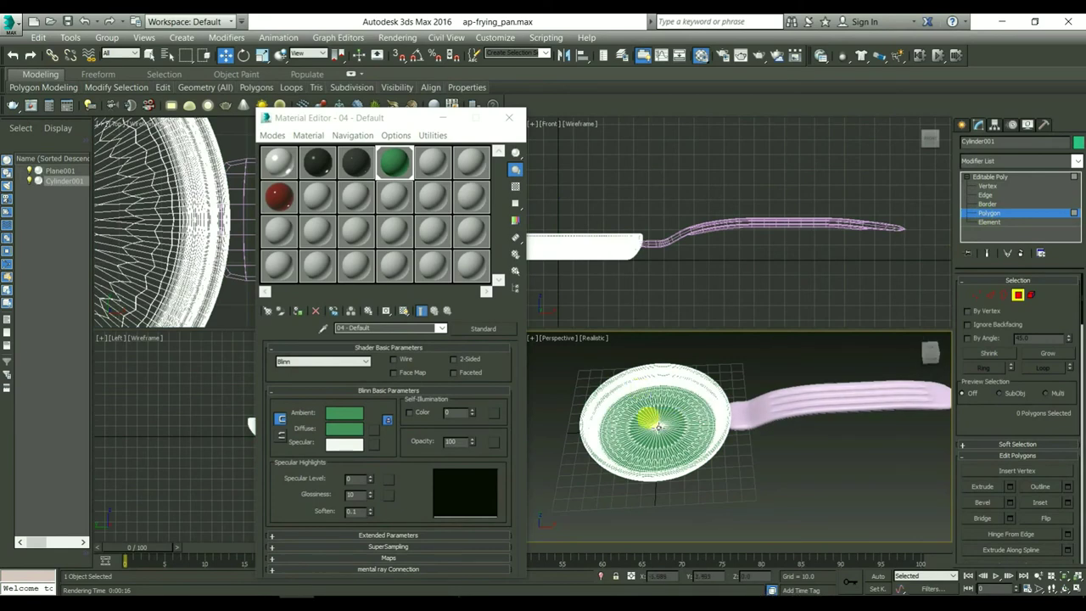
{"action": "left_click", "coordinate": [658, 426]}
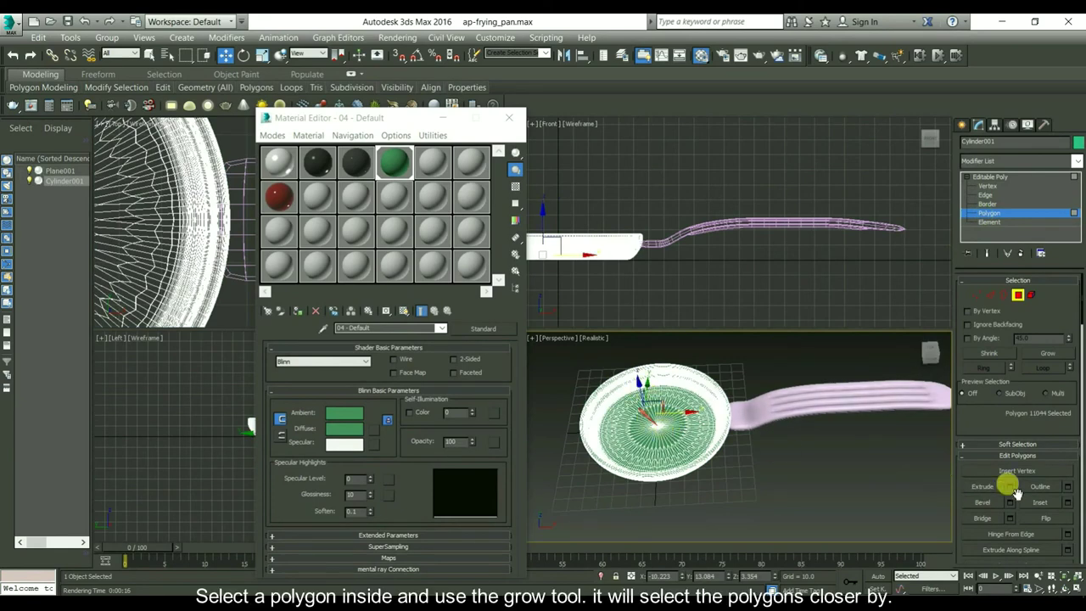
Grow the polygon selection outward five times and recentre the pan disc in the views.
{"action": "left_click", "coordinate": [1045, 359]}
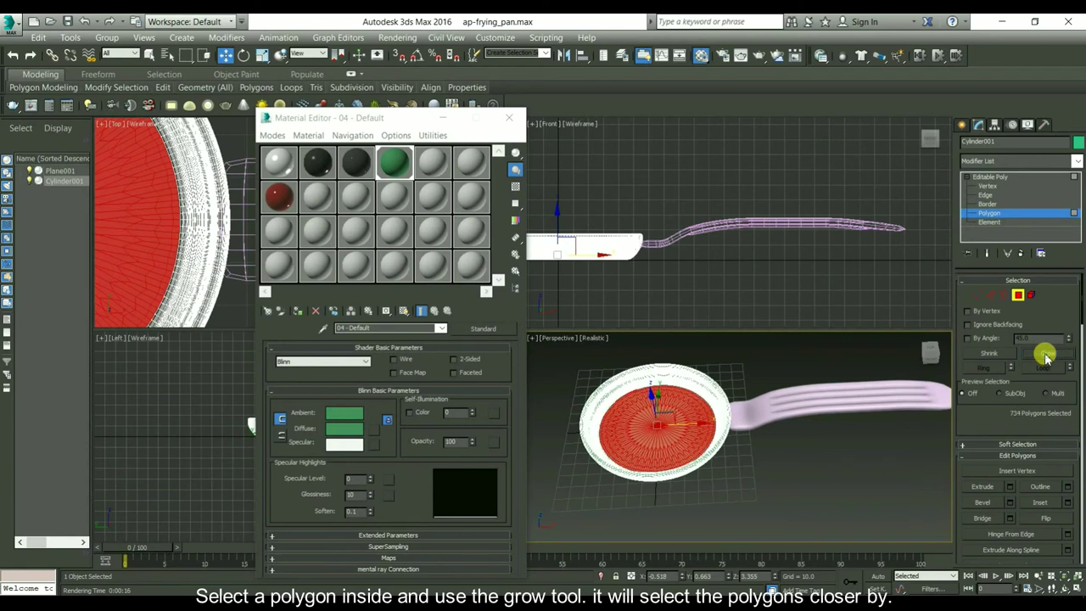
{"action": "left_click", "coordinate": [1046, 358]}
{"action": "left_click", "coordinate": [1045, 358]}
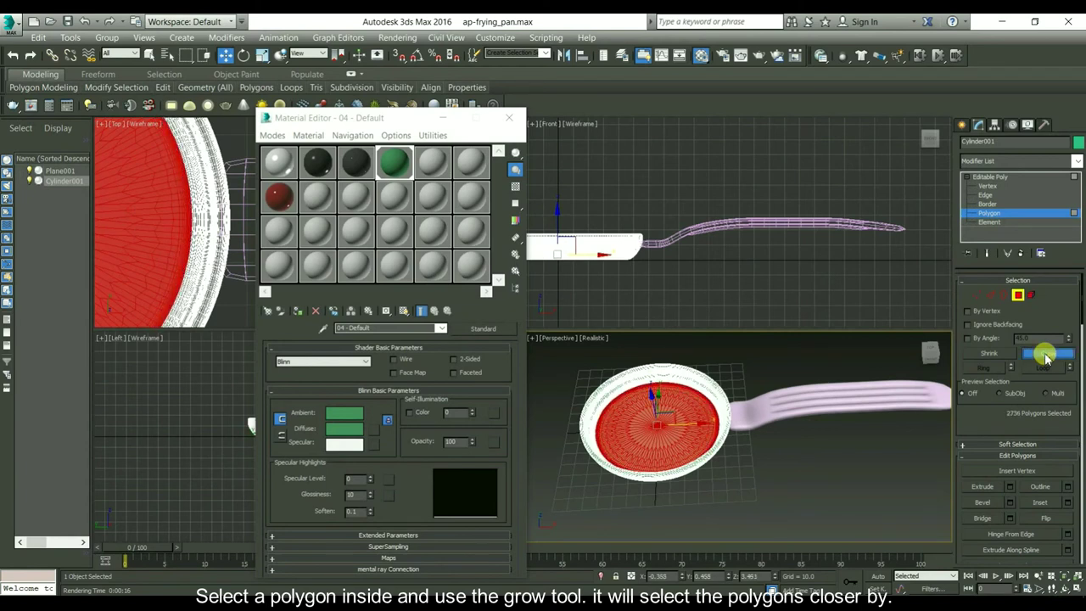
{"action": "left_click", "coordinate": [1046, 358]}
{"action": "left_click", "coordinate": [1046, 358]}
{"action": "middle_click_drag", "start_coordinate": [703, 286], "coordinate": [821, 282]}
{"action": "scroll", "coordinate": [174, 201], "scroll_direction": "down", "scroll_amount": 5}
{"action": "middle_click_drag", "start_coordinate": [162, 198], "coordinate": [252, 209]}
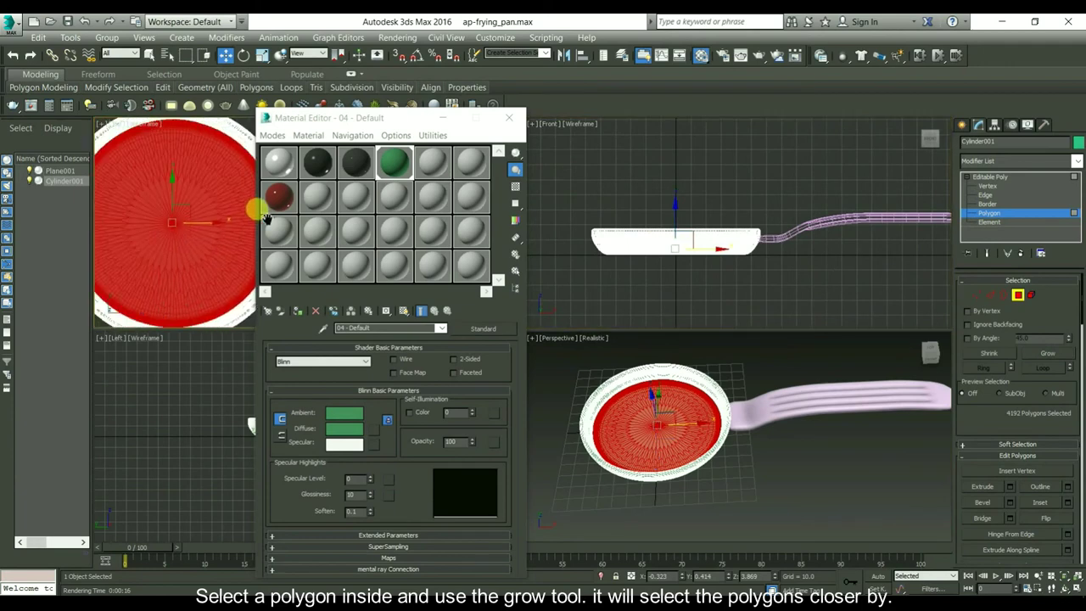
{"action": "left_click_drag", "start_coordinate": [407, 123], "coordinate": [521, 99]}
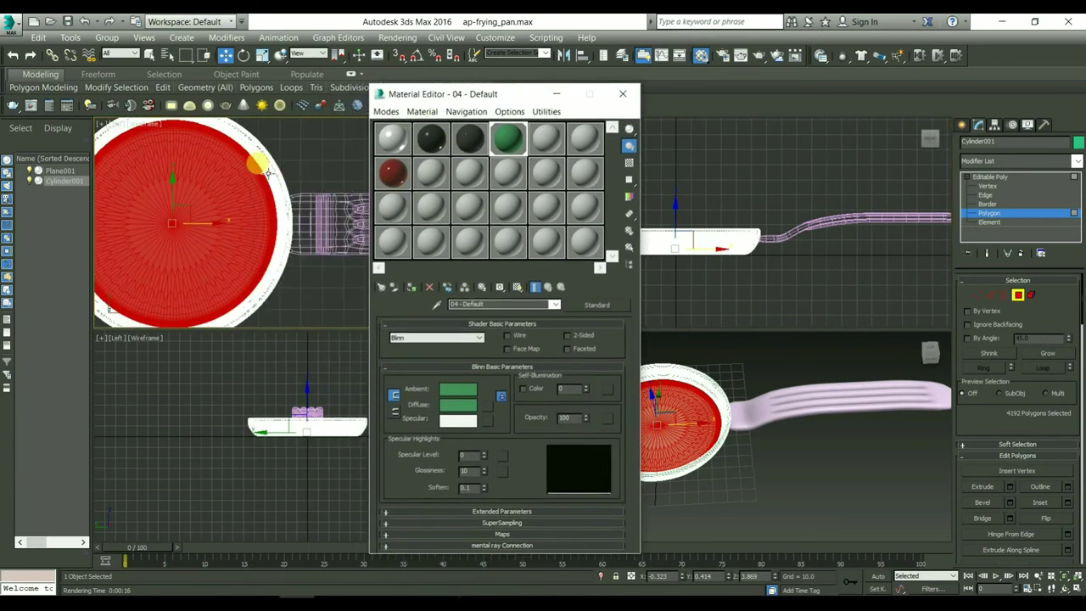
{"action": "middle_click_drag", "start_coordinate": [254, 164], "coordinate": [291, 178]}
Keep growing the selection until the whole inner surface, 10,744 polygons, is selected.
{"action": "left_click", "coordinate": [1032, 353]}
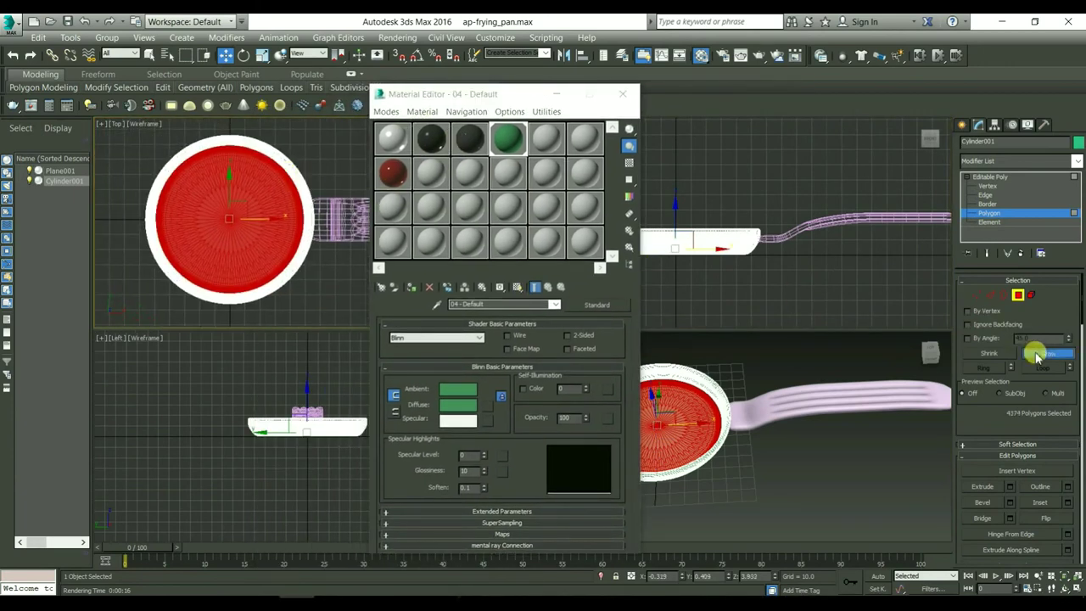
{"action": "left_click", "coordinate": [1034, 355]}
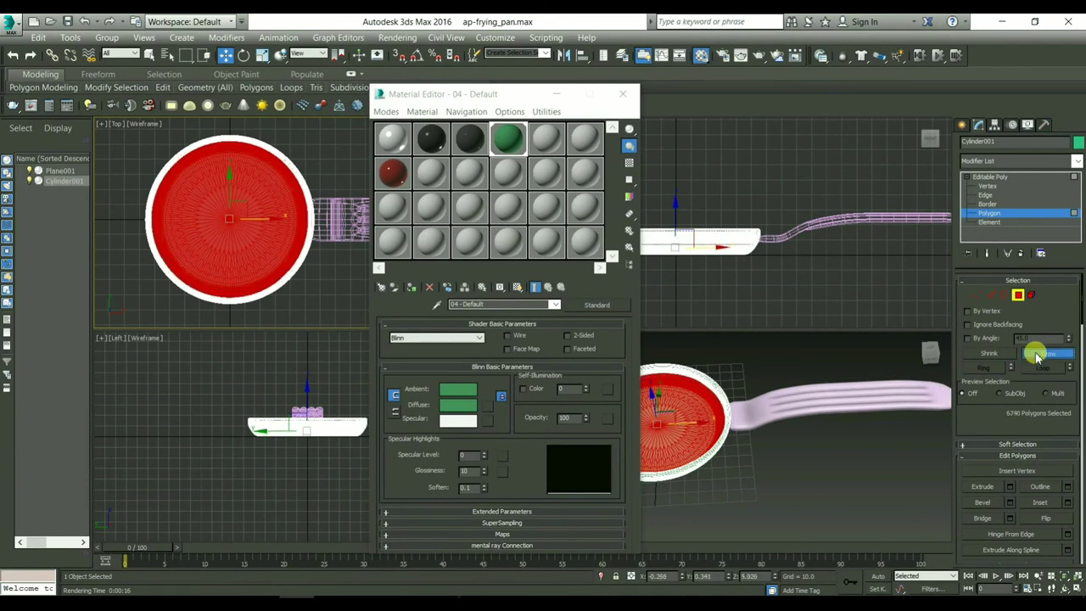
{"action": "left_click", "coordinate": [1035, 355]}
{"action": "left_click", "coordinate": [1034, 355]}
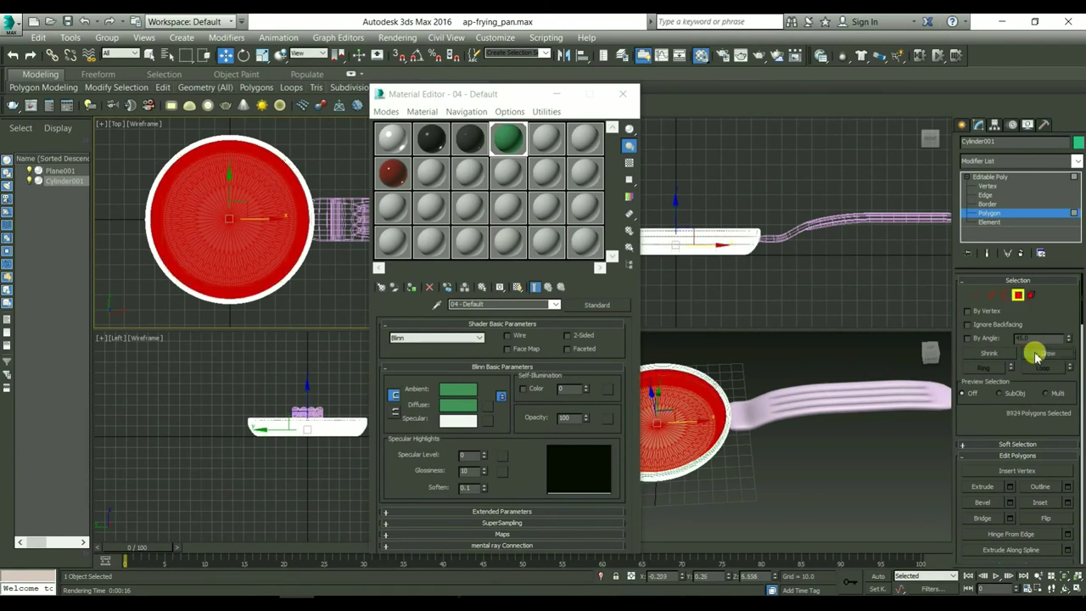
{"action": "left_click", "coordinate": [1034, 355]}
{"action": "left_click", "coordinate": [1034, 355]}
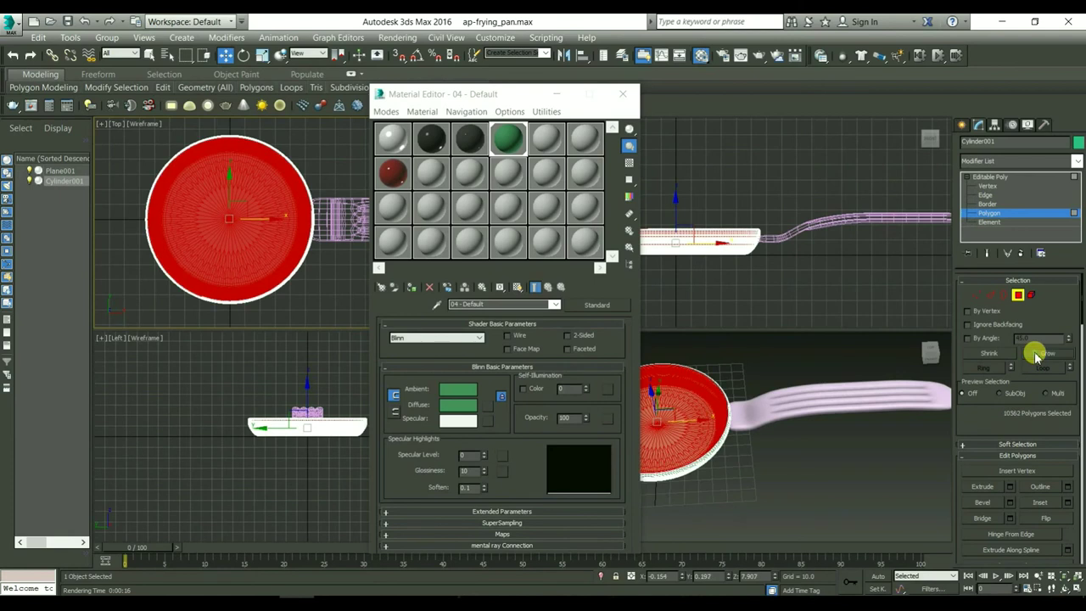
{"action": "left_click", "coordinate": [1035, 355]}
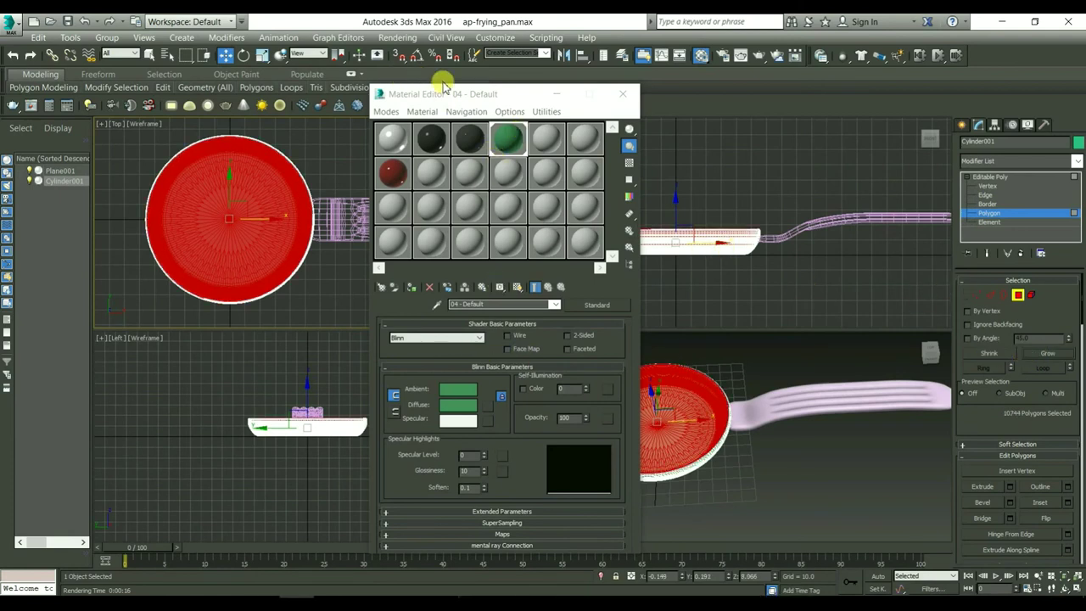
{"action": "left_click_drag", "start_coordinate": [512, 95], "coordinate": [465, 100]}
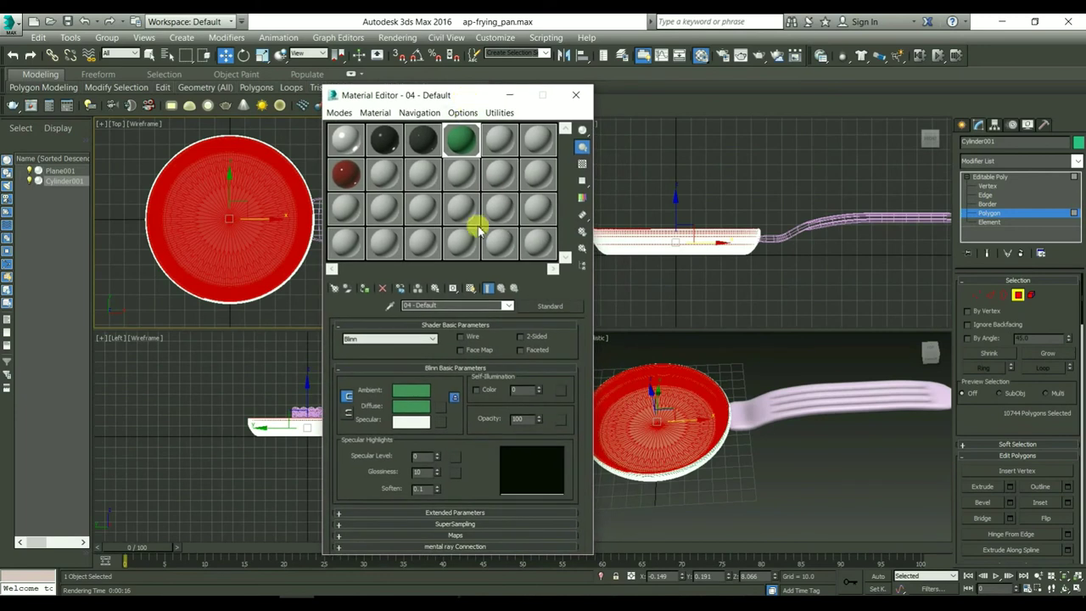
Assign white Material #25 to the pan's inner polygons, then invert the selection.
{"action": "left_click", "coordinate": [342, 142]}
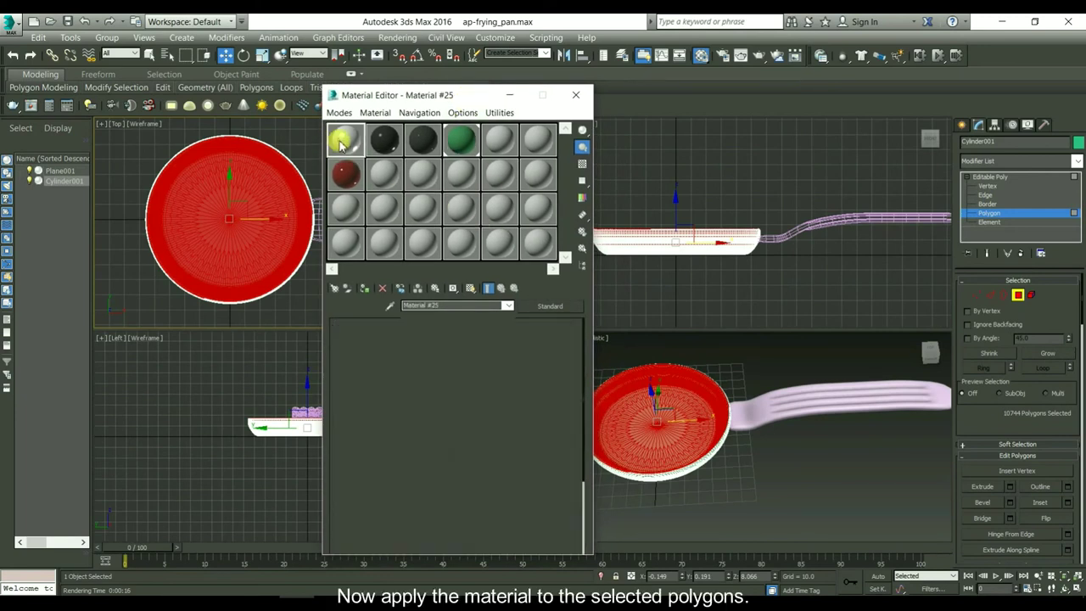
{"action": "left_click", "coordinate": [365, 290]}
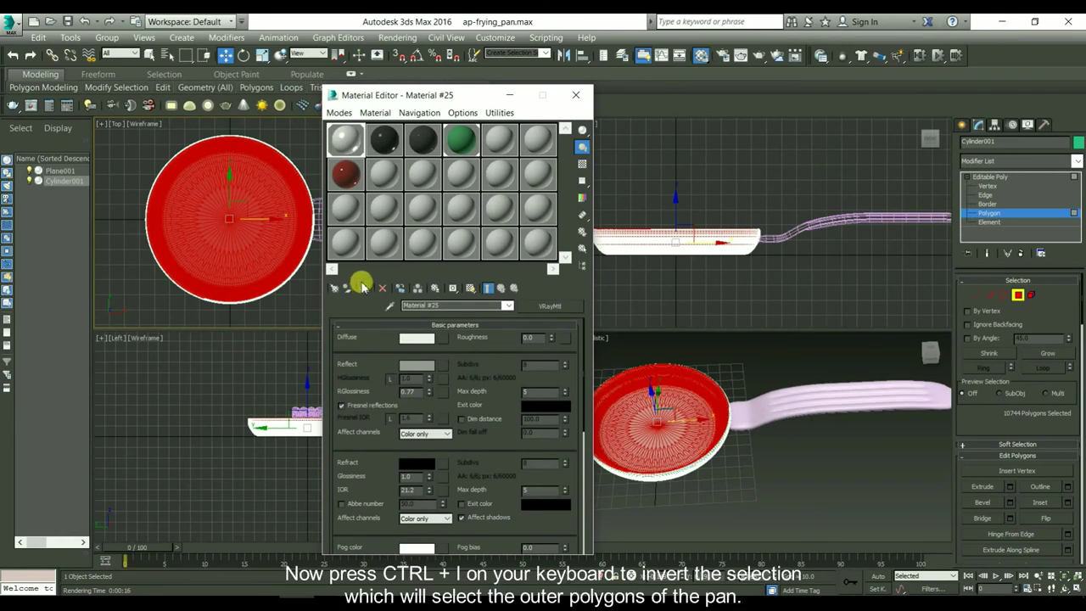
{"action": "key", "text": "ctrl+i"}
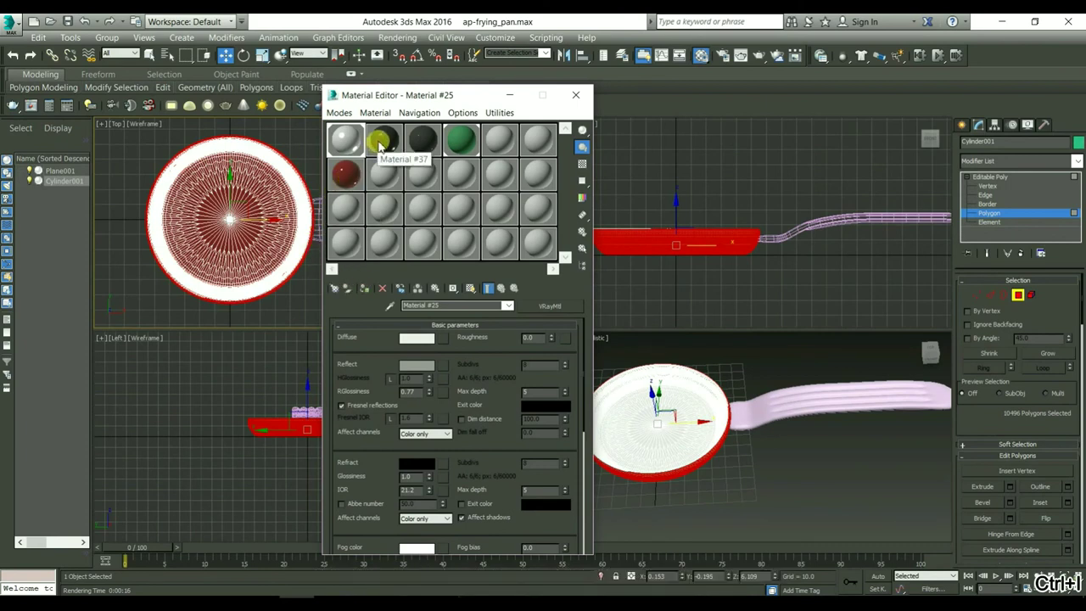
Assign dark Material #37 to the outer polygons and close the Material Editor.
{"action": "left_click", "coordinate": [382, 140]}
{"action": "left_click", "coordinate": [360, 290]}
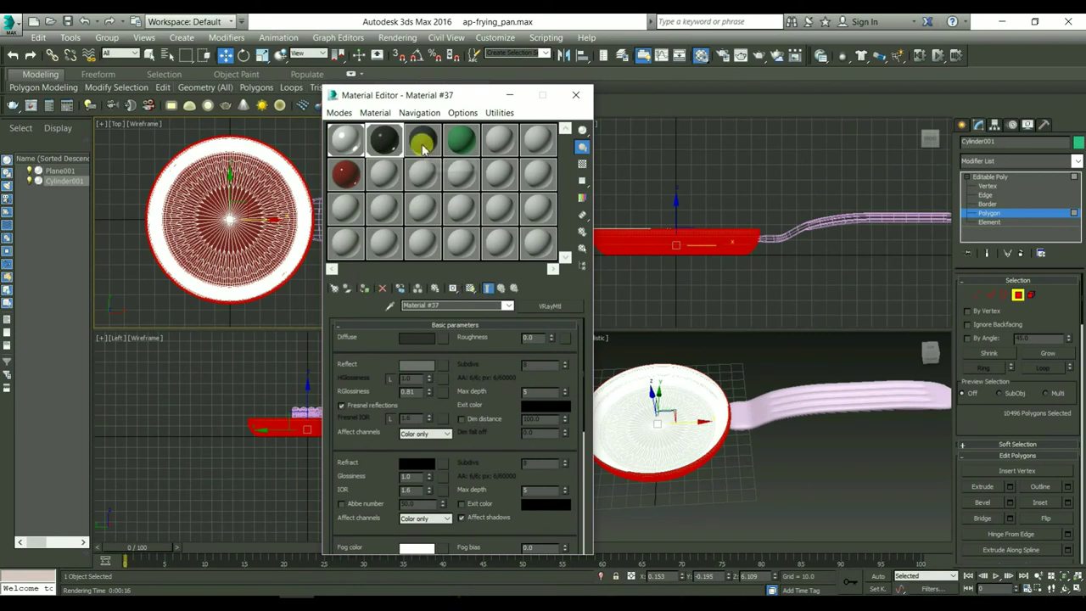
{"action": "left_click_drag", "start_coordinate": [423, 142], "coordinate": [837, 397]}
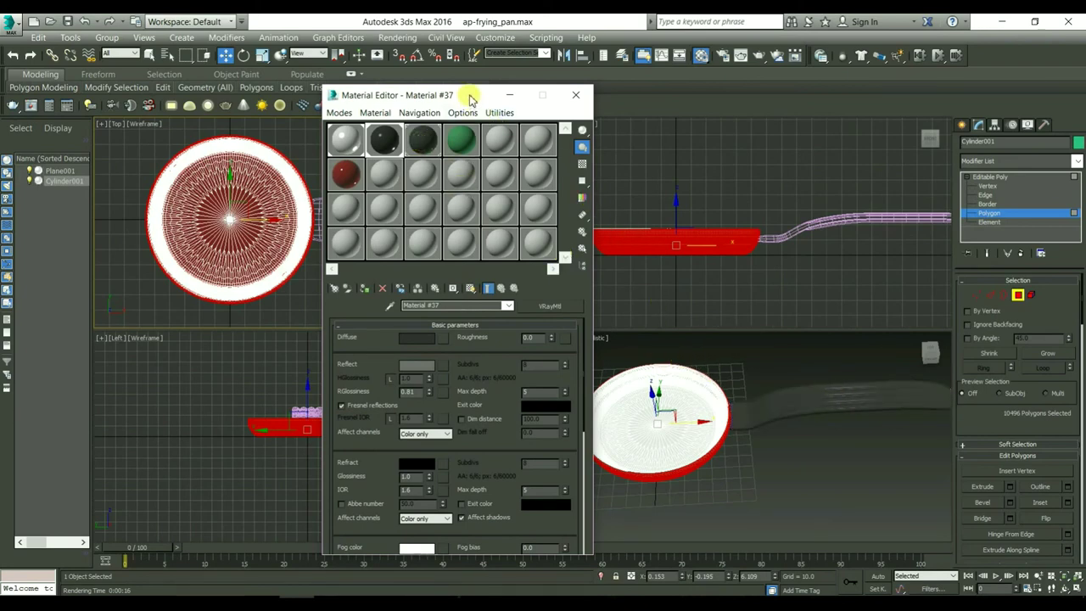
{"action": "left_click_drag", "start_coordinate": [471, 99], "coordinate": [283, 80]}
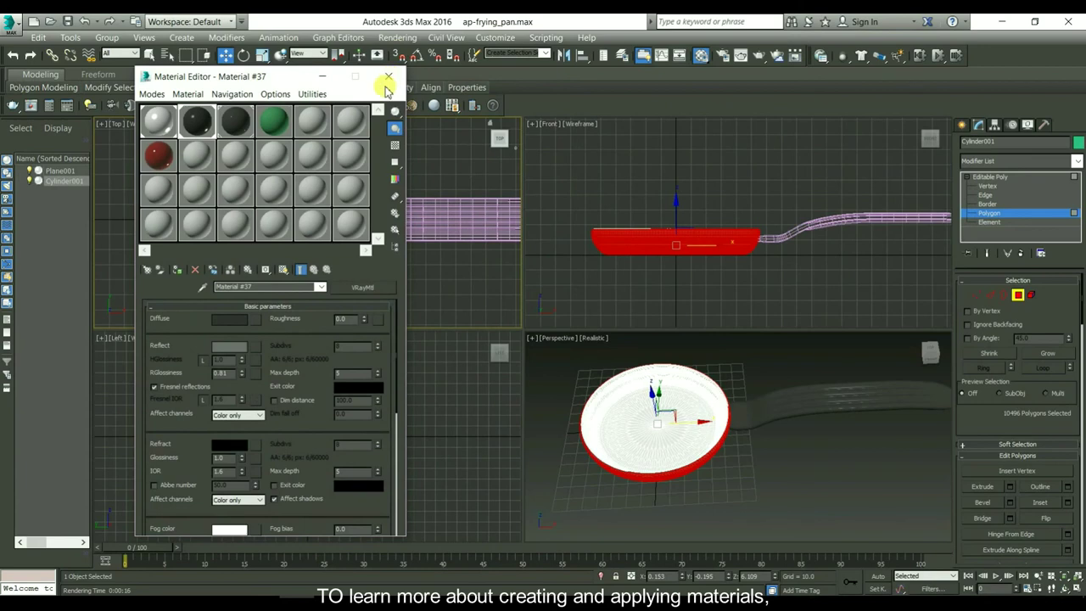
{"action": "left_click", "coordinate": [389, 81]}
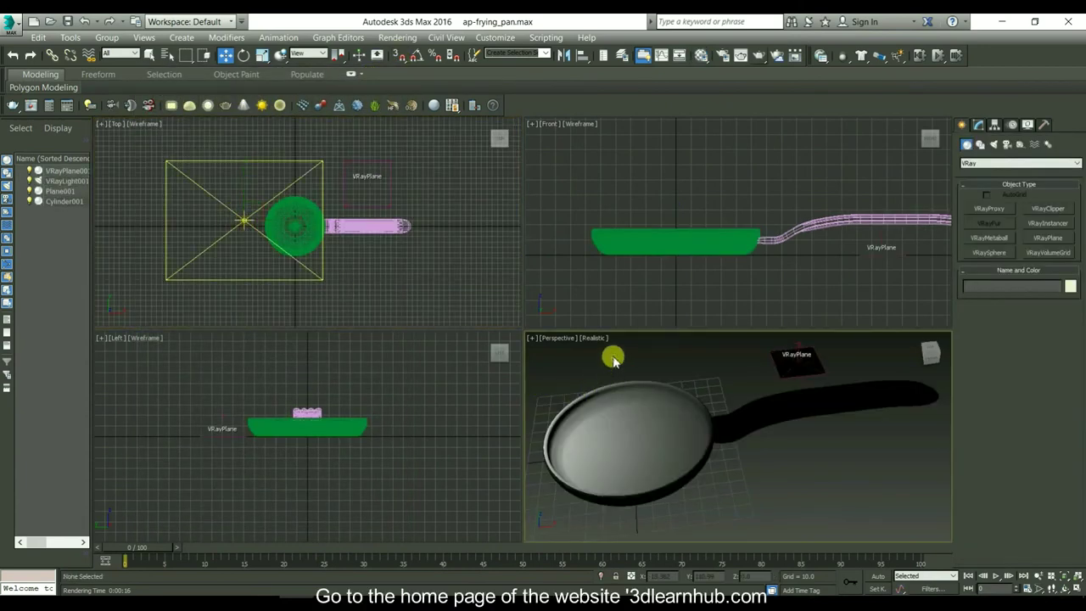
Render the pan in V-Ray, view VRayLight001's parameters, then render again.
{"action": "left_click", "coordinate": [759, 55]}
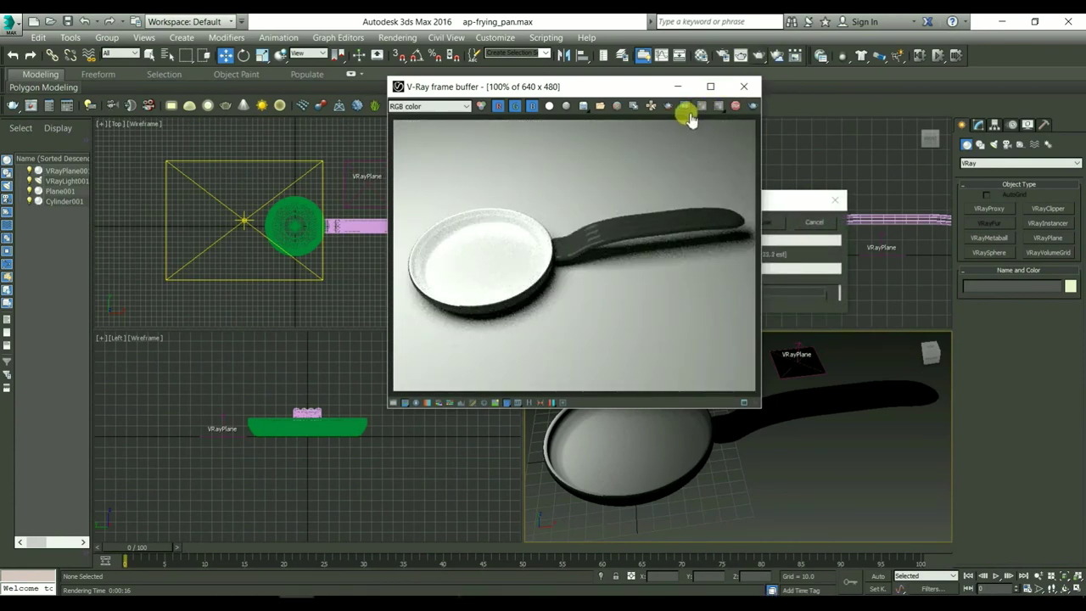
{"action": "left_click", "coordinate": [820, 224]}
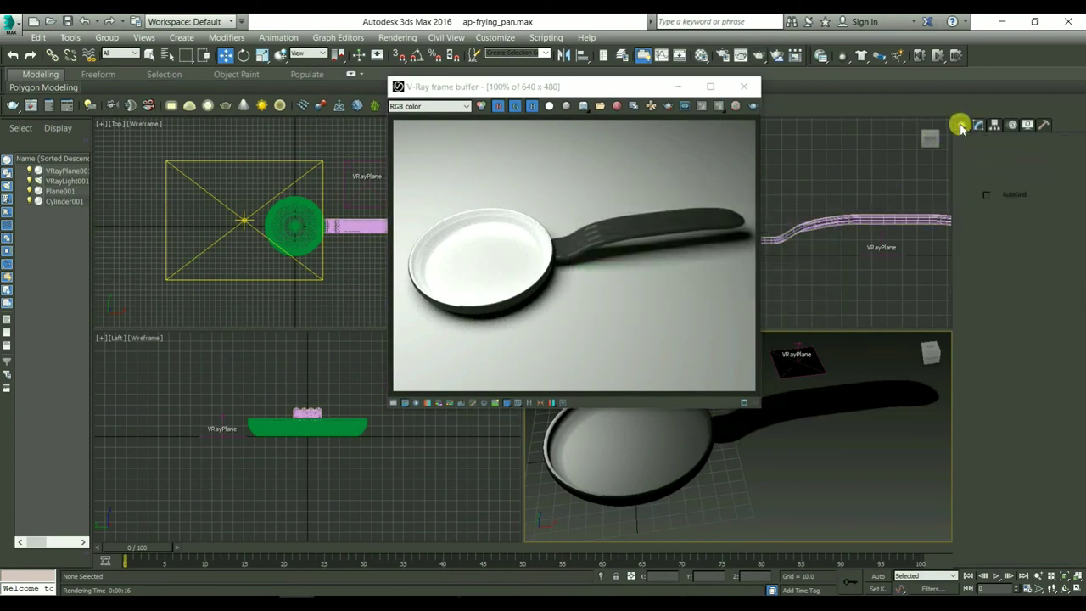
{"action": "left_click", "coordinate": [241, 217]}
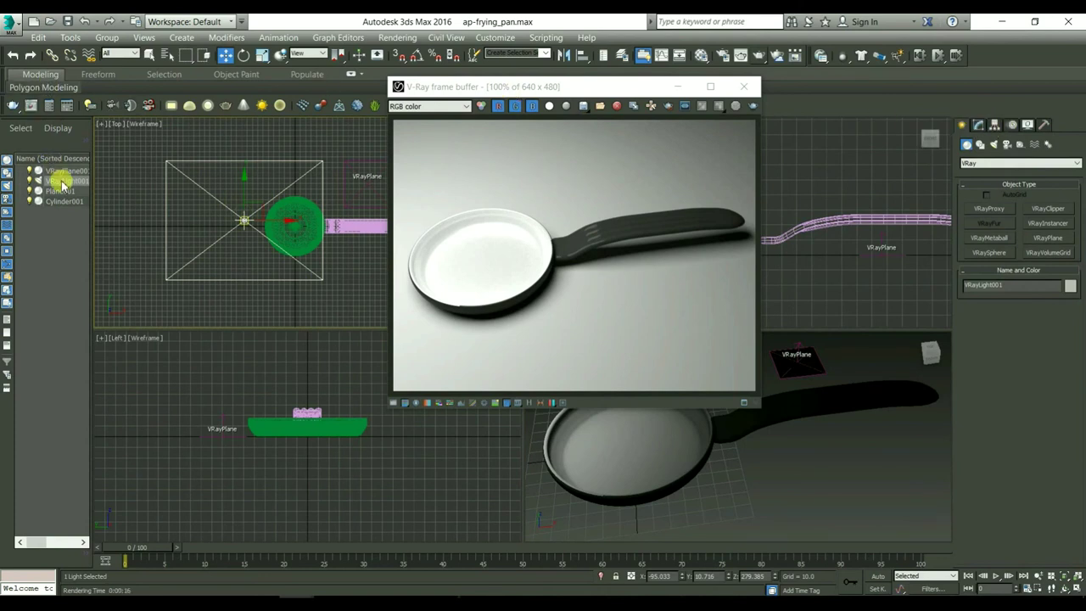
{"action": "left_click", "coordinate": [978, 124]}
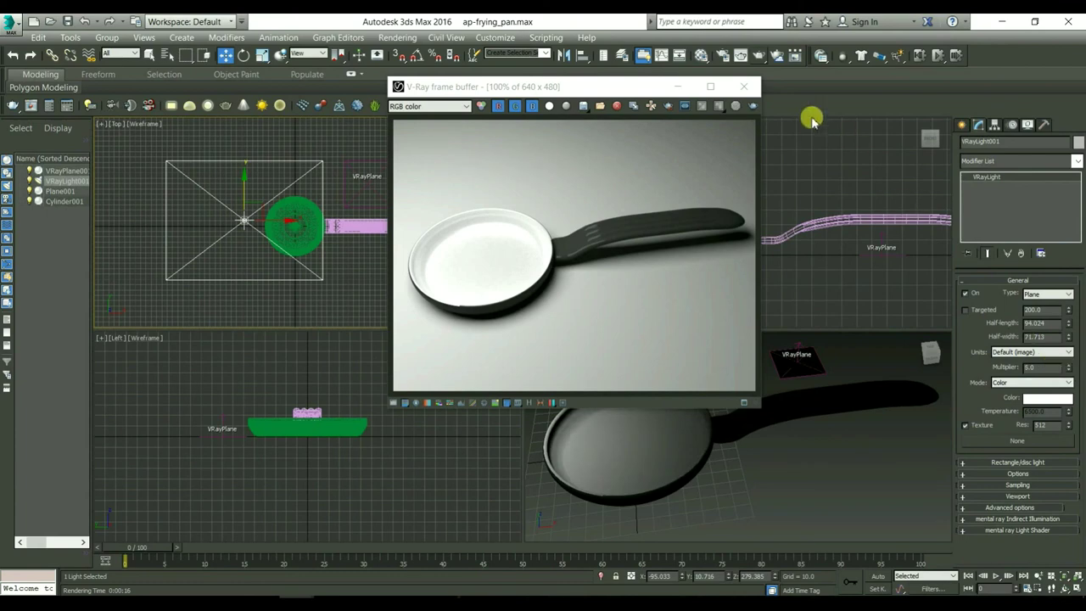
{"action": "left_click", "coordinate": [754, 106]}
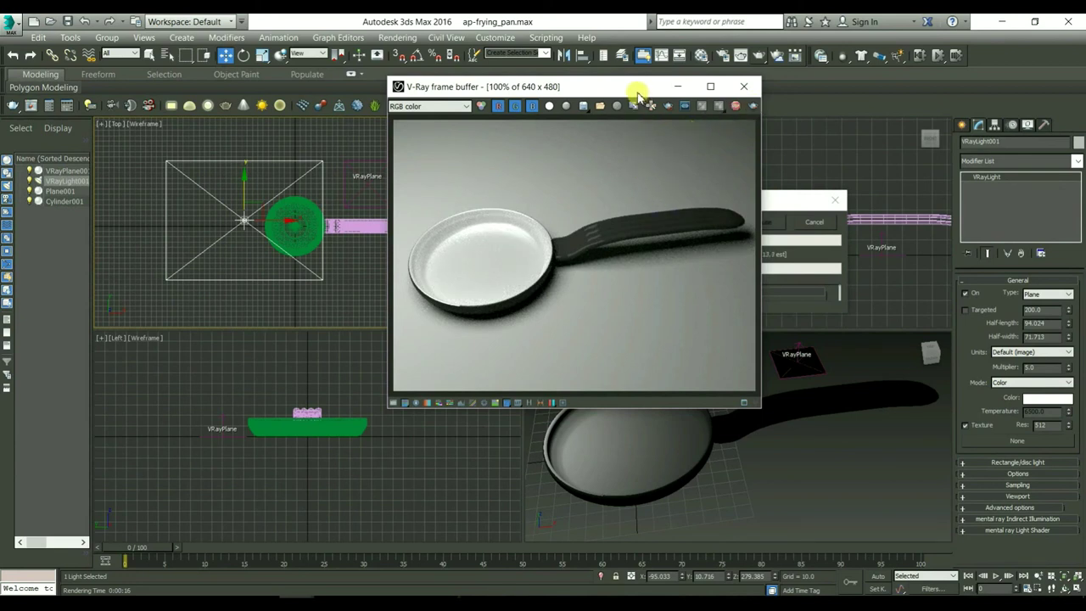
{"action": "left_click_drag", "start_coordinate": [638, 96], "coordinate": [487, 107]}
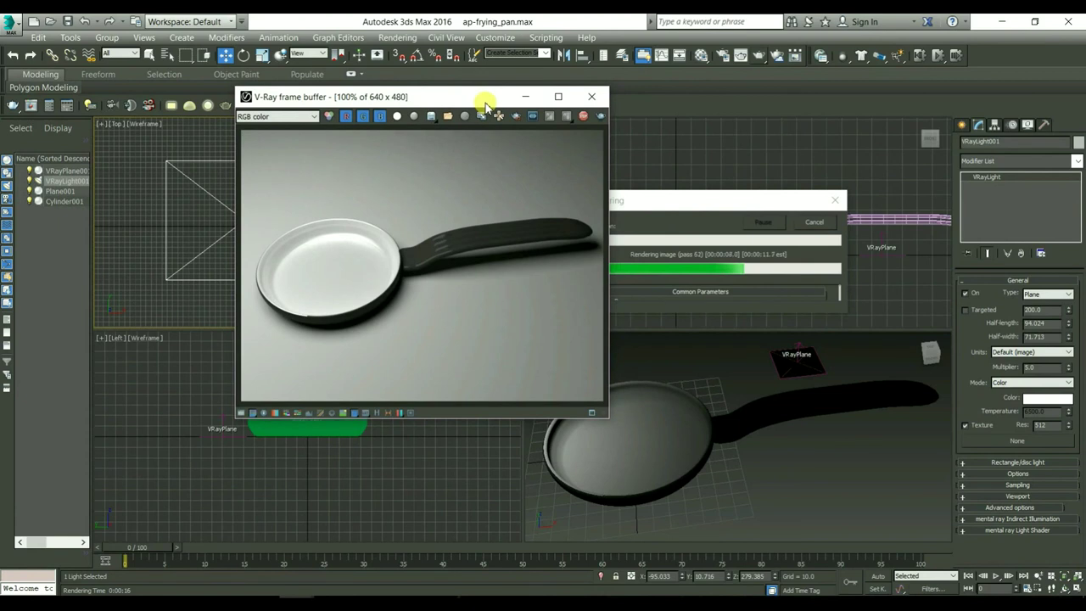